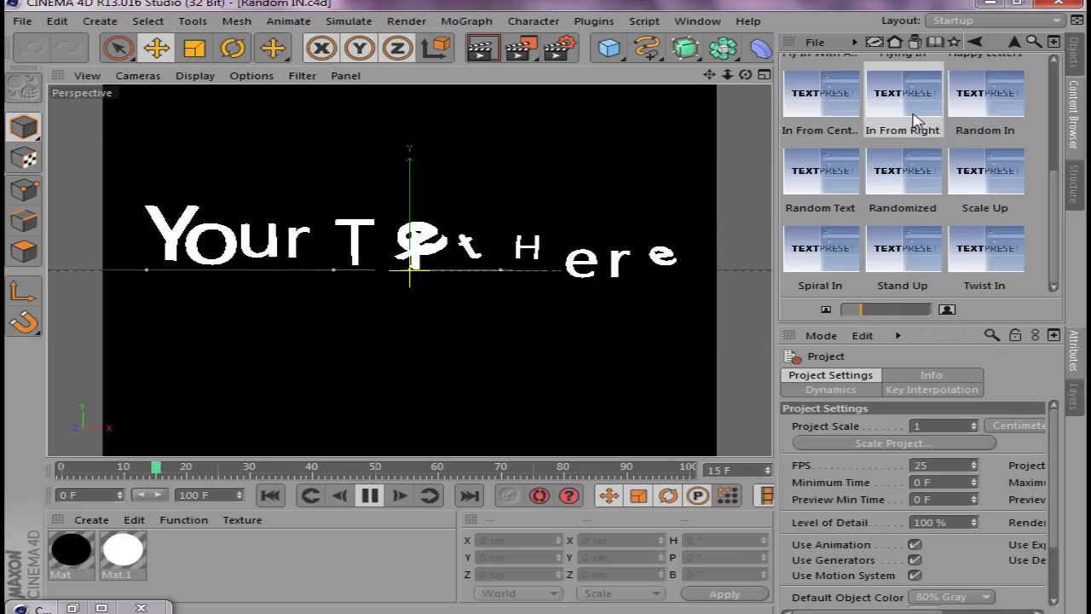
Load the In From Center, Random Text, Randomized and Twist In text presets in turn
double_click(821, 96)
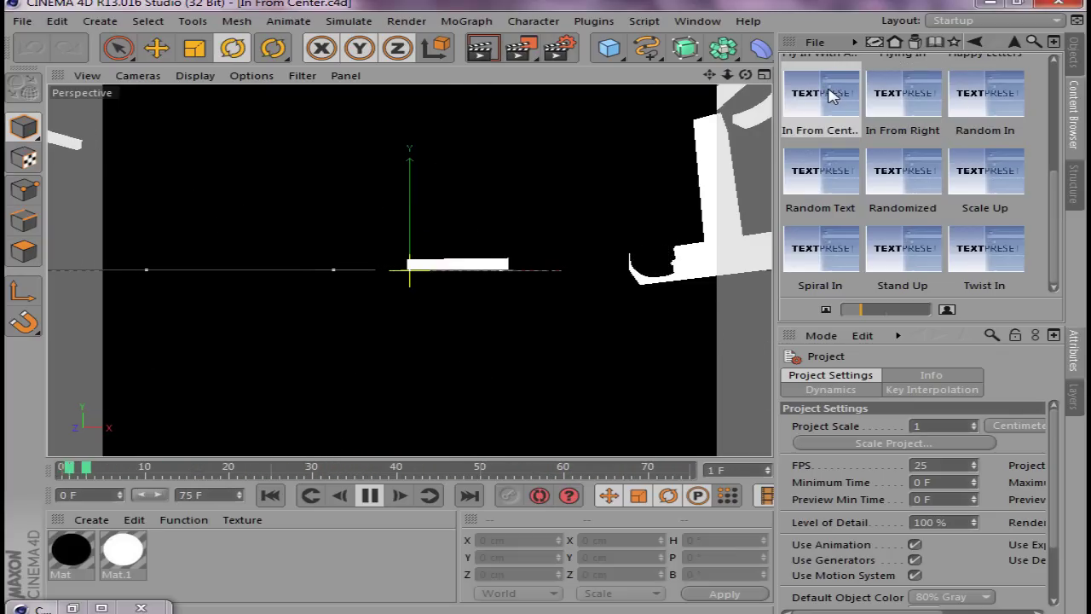
double_click(822, 175)
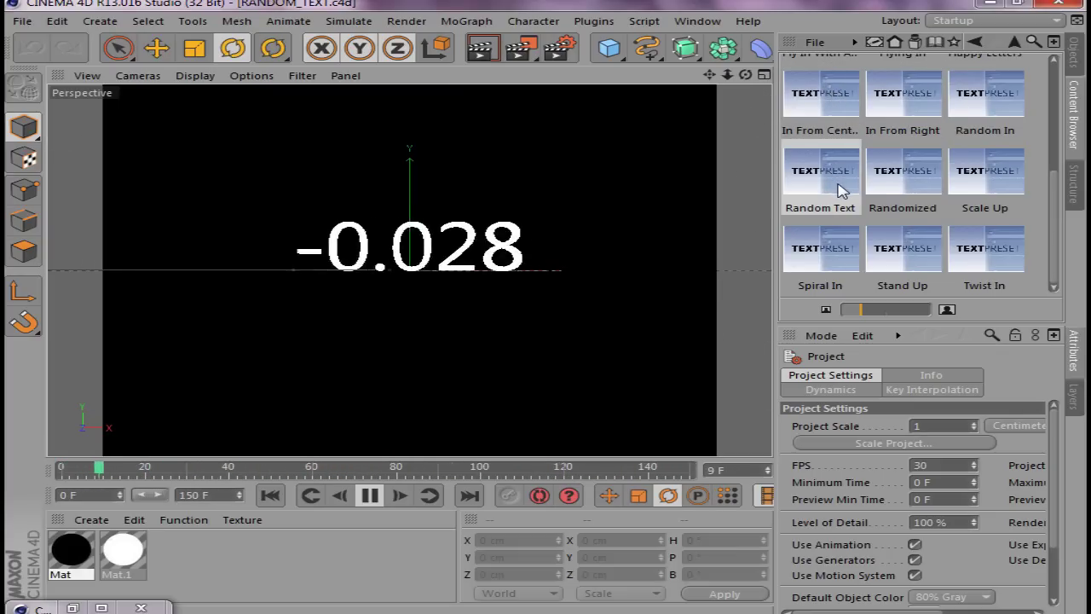
double_click(926, 191)
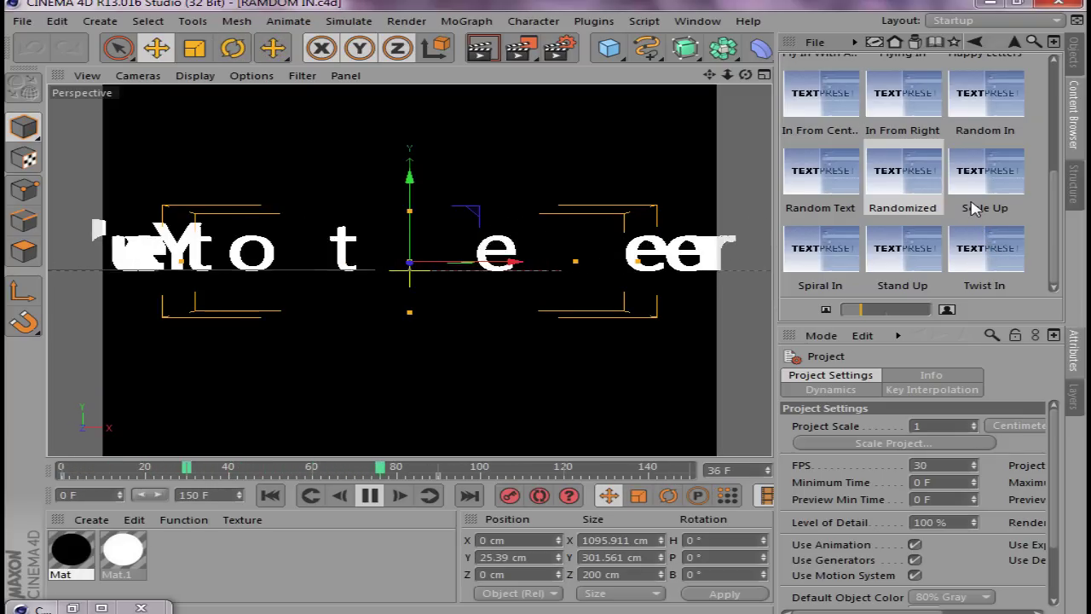
double_click(980, 247)
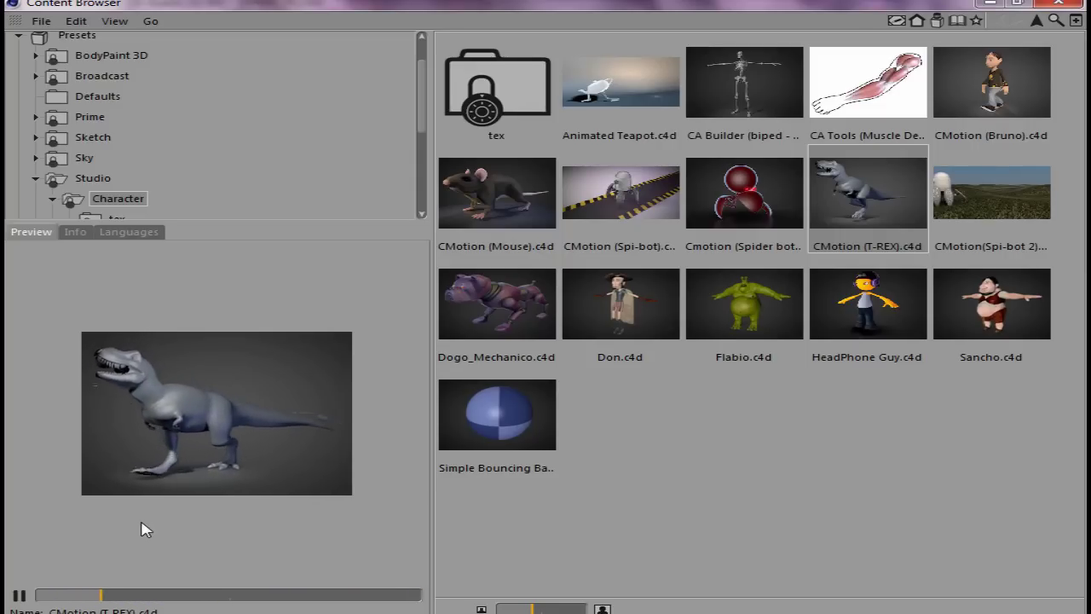
Select the CMotion (Bruno) character preset and play its walk animation in the Preview pane
left_click(991, 85)
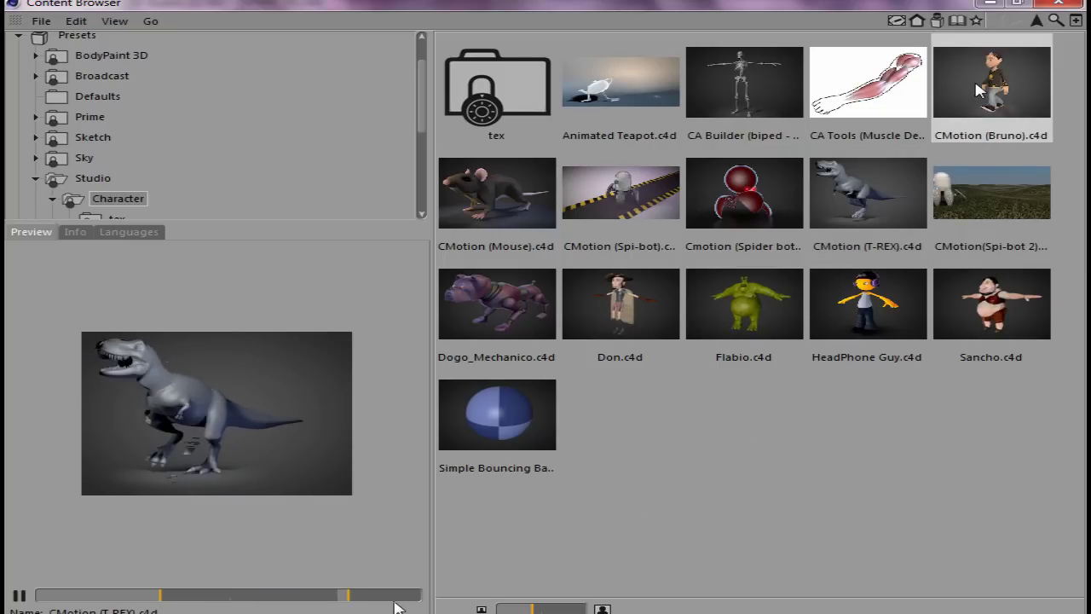
left_click(19, 595)
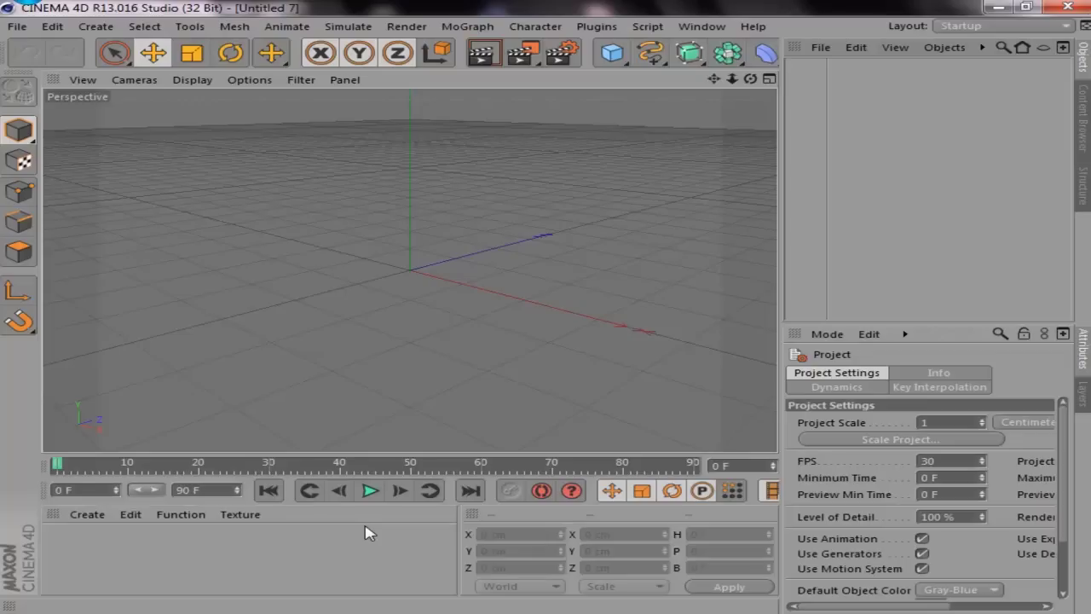
Apply the Film/Video HDV/HDTV 720 29.97 output preset (1280×720, 29.97 fps) in Render Settings
left_click(387, 311)
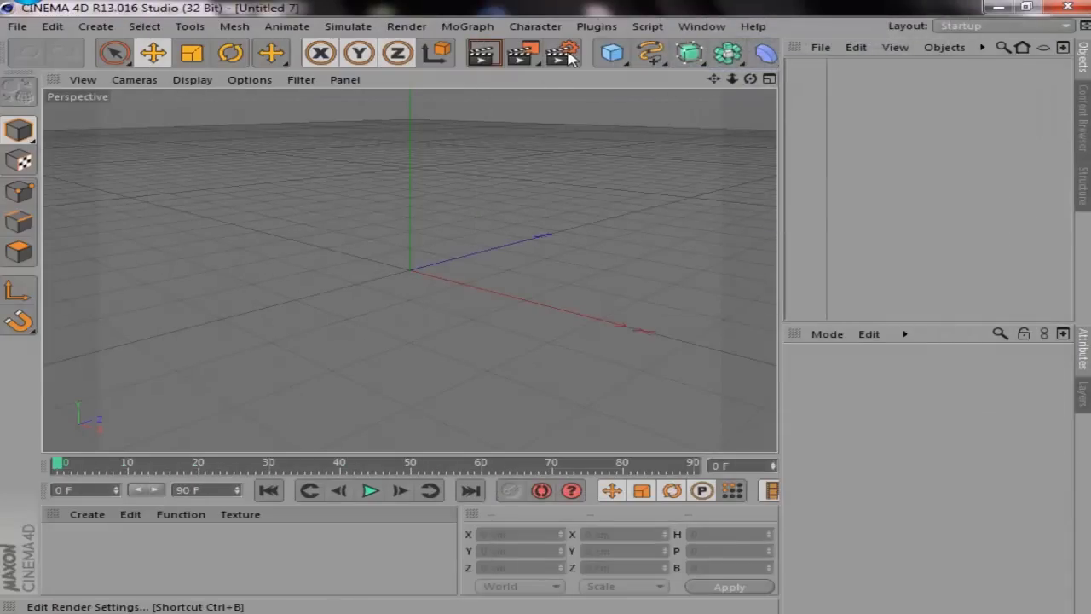
left_click(569, 55)
left_click(73, 99)
left_click(68, 87)
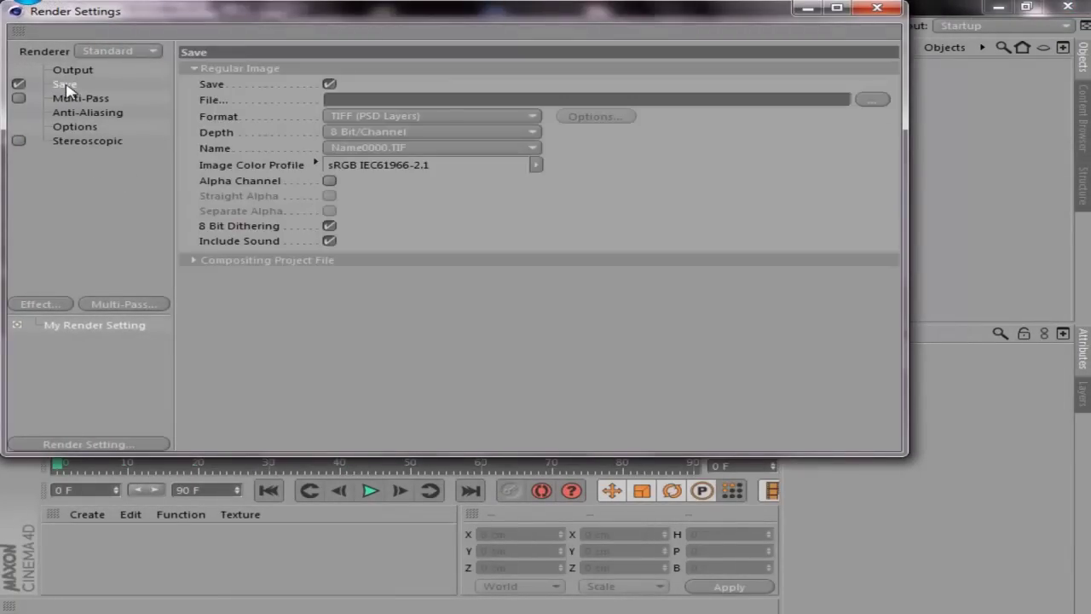
left_click(82, 74)
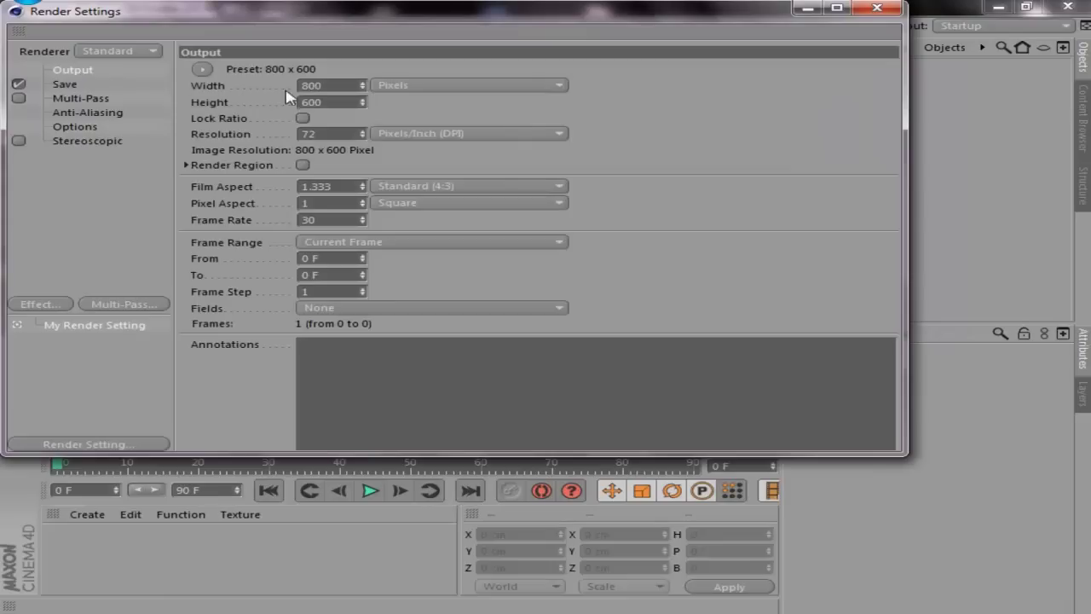
left_click(202, 68)
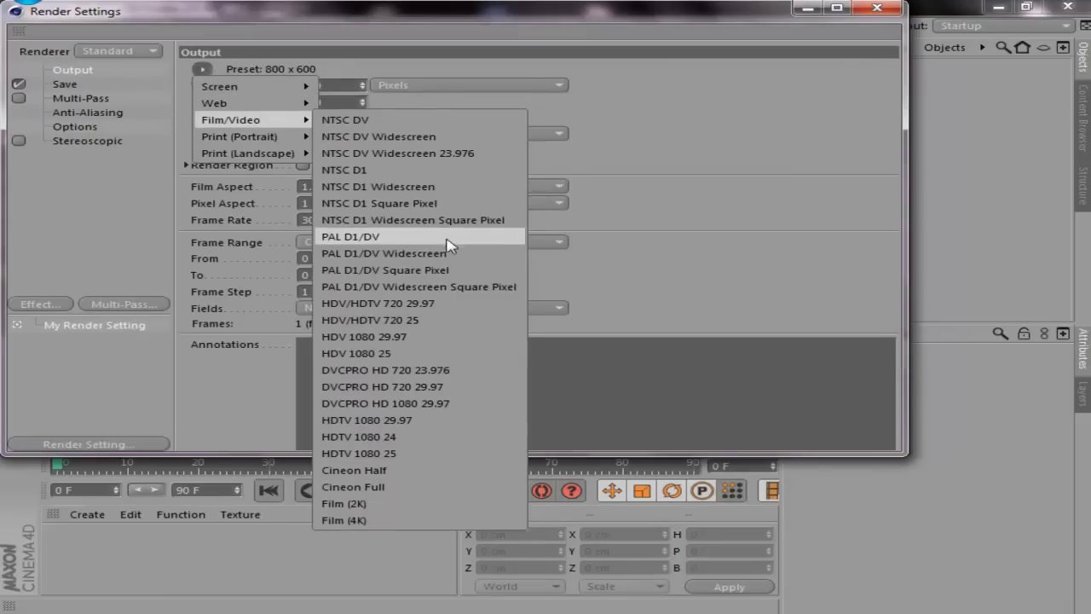
left_click(454, 302)
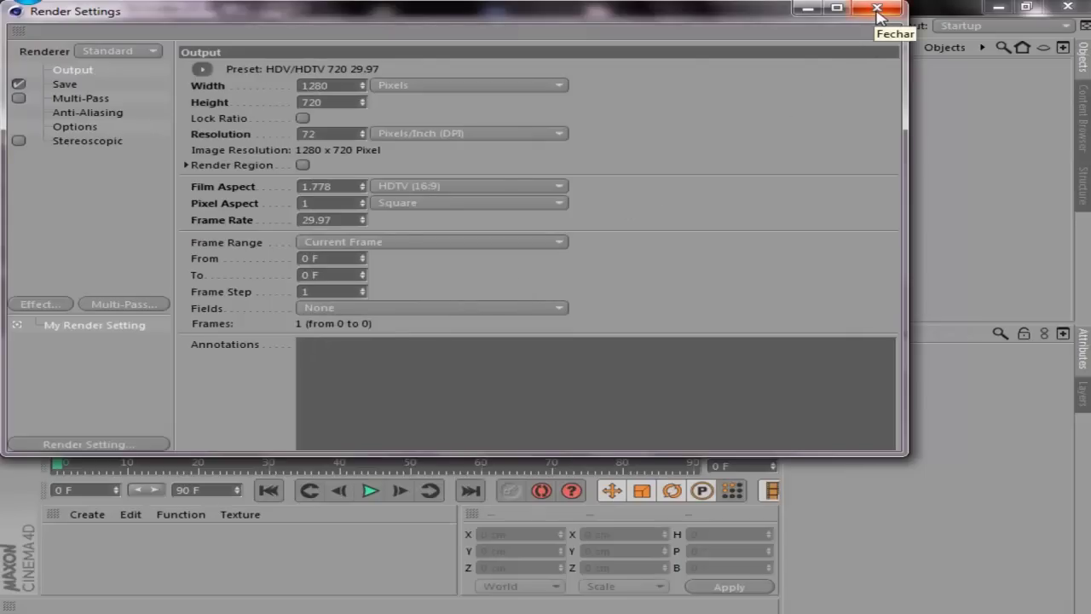
left_click(877, 11)
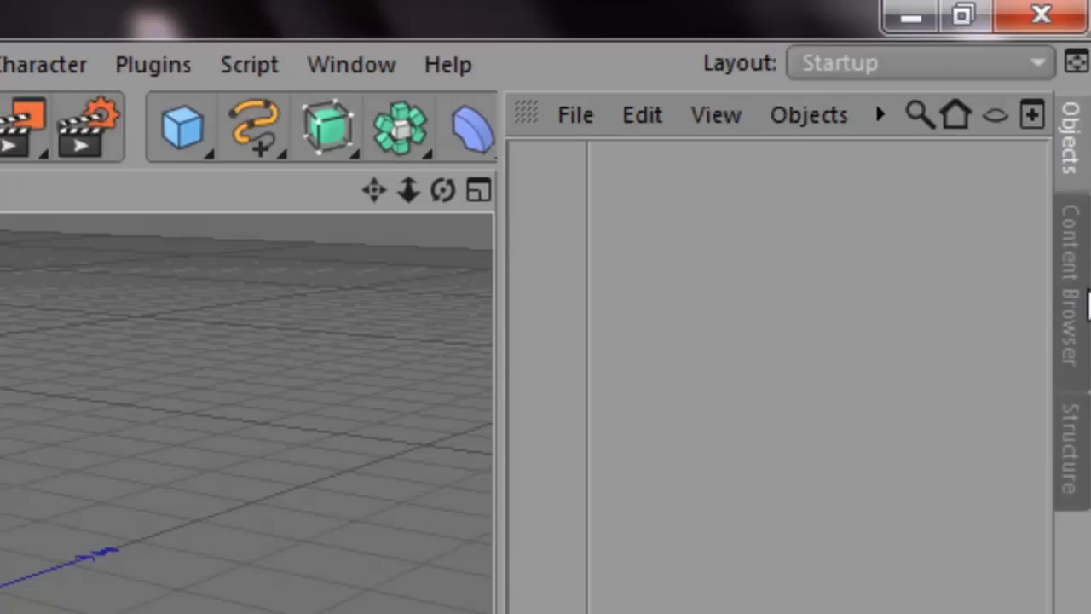
In the Content Browser, navigate to Presets > Broadcast > Resources > Materials
left_click(1082, 303)
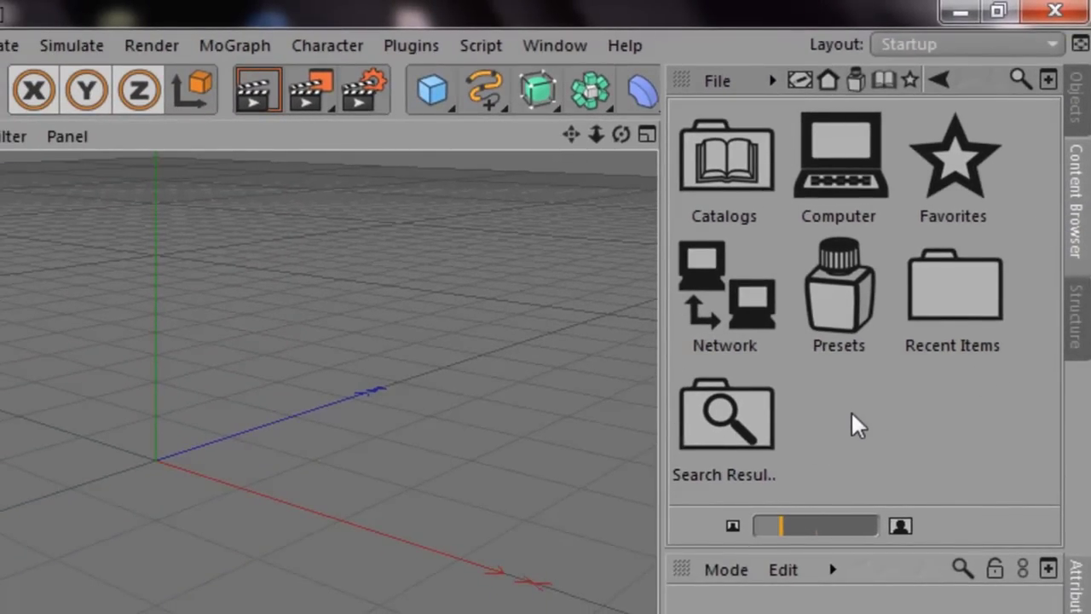
double_click(852, 295)
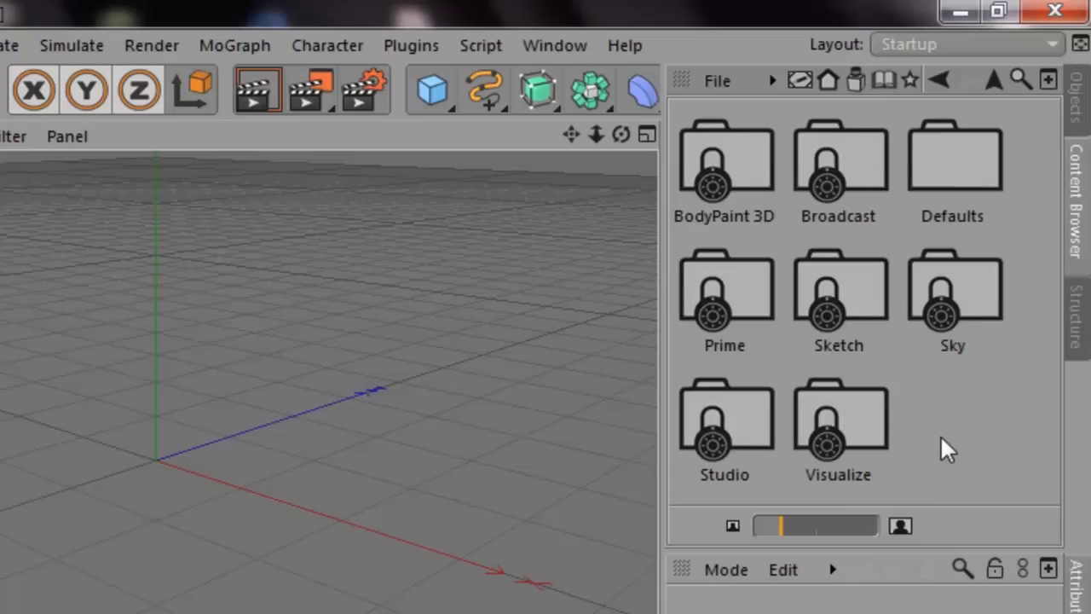
double_click(846, 175)
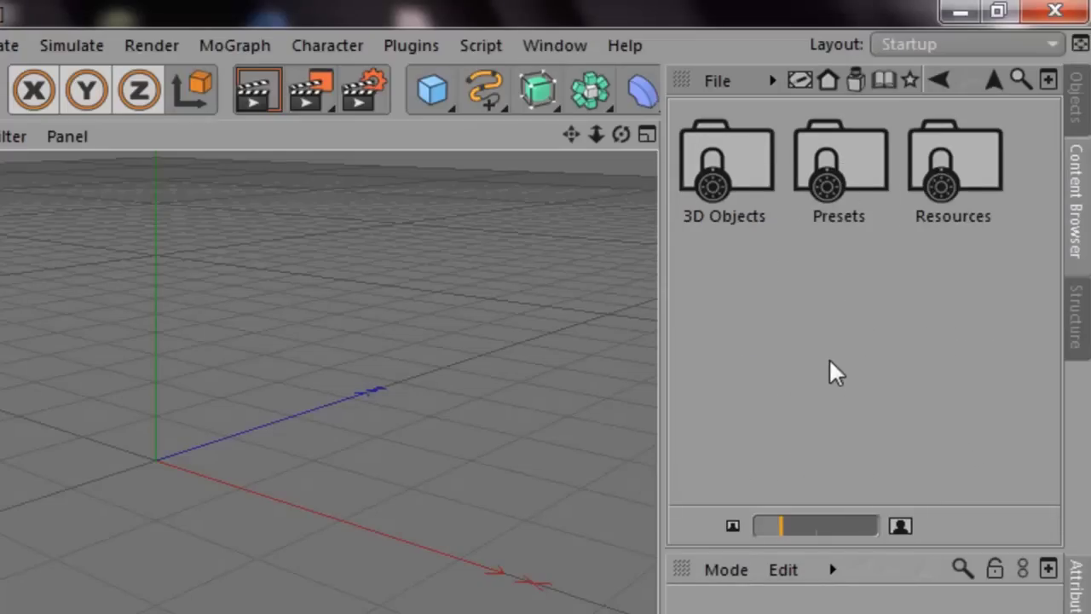
double_click(972, 179)
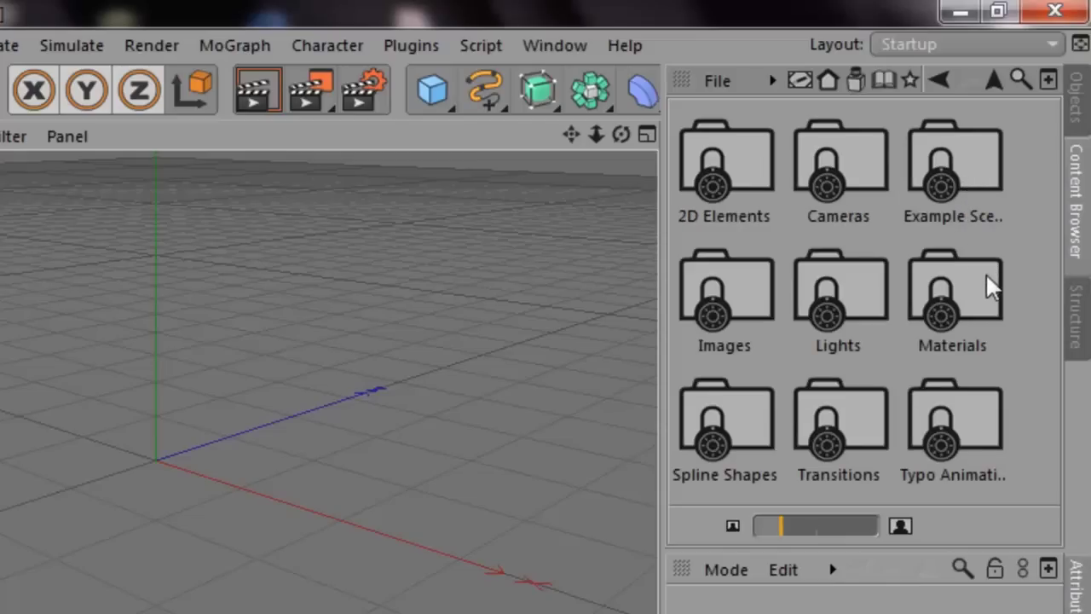
double_click(964, 304)
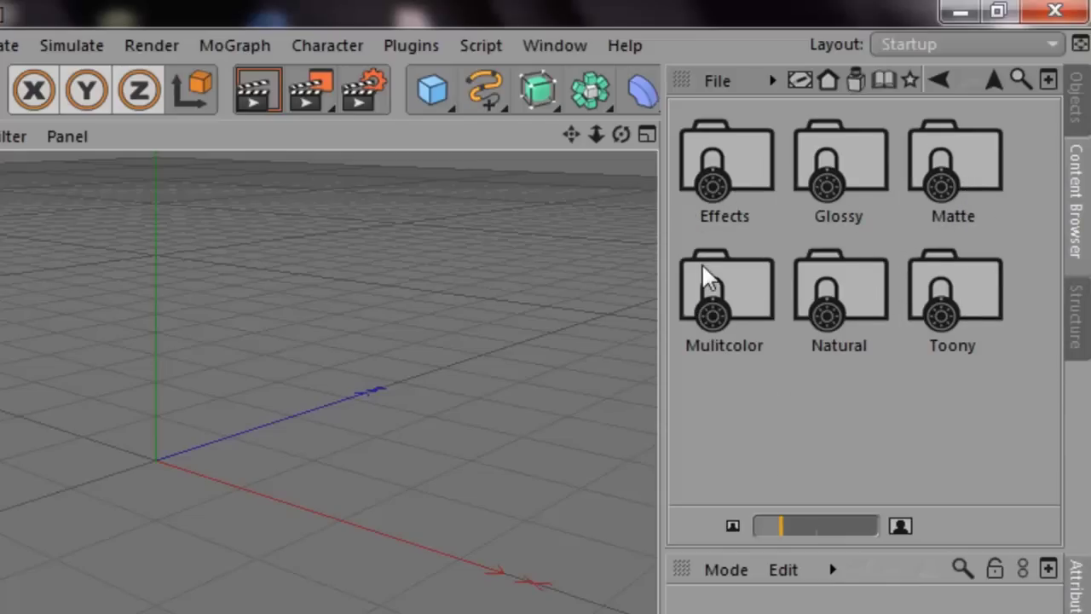
Browse the Effects and Glossy material presets, returning to Materials each time
double_click(712, 175)
scroll(746, 187, "down", 5)
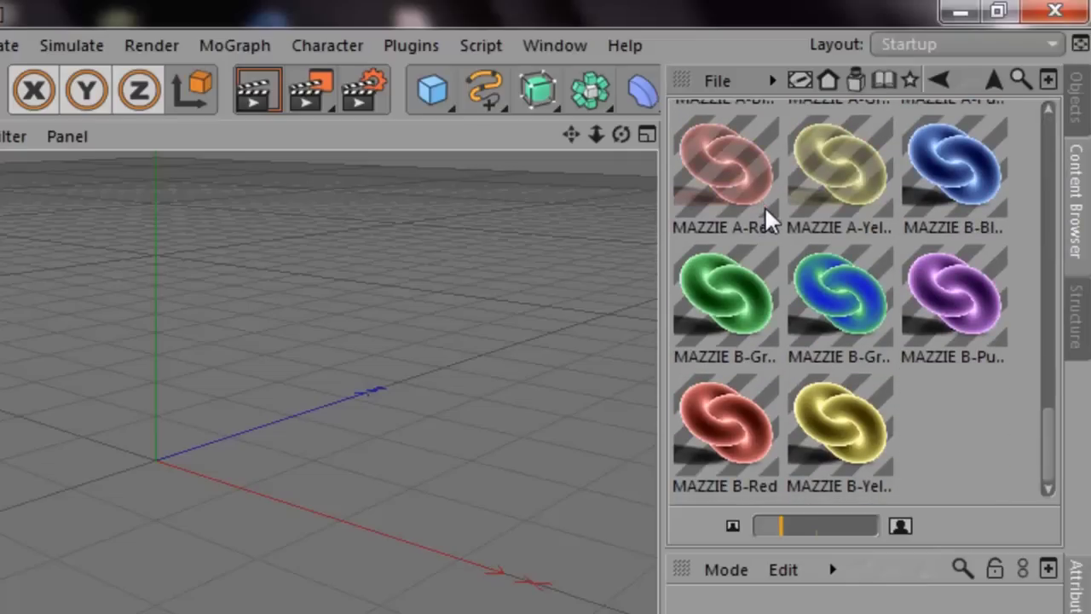
scroll(765, 205, "up", 10)
scroll(765, 204, "down", 4)
scroll(765, 203, "down", 1)
left_click(993, 81)
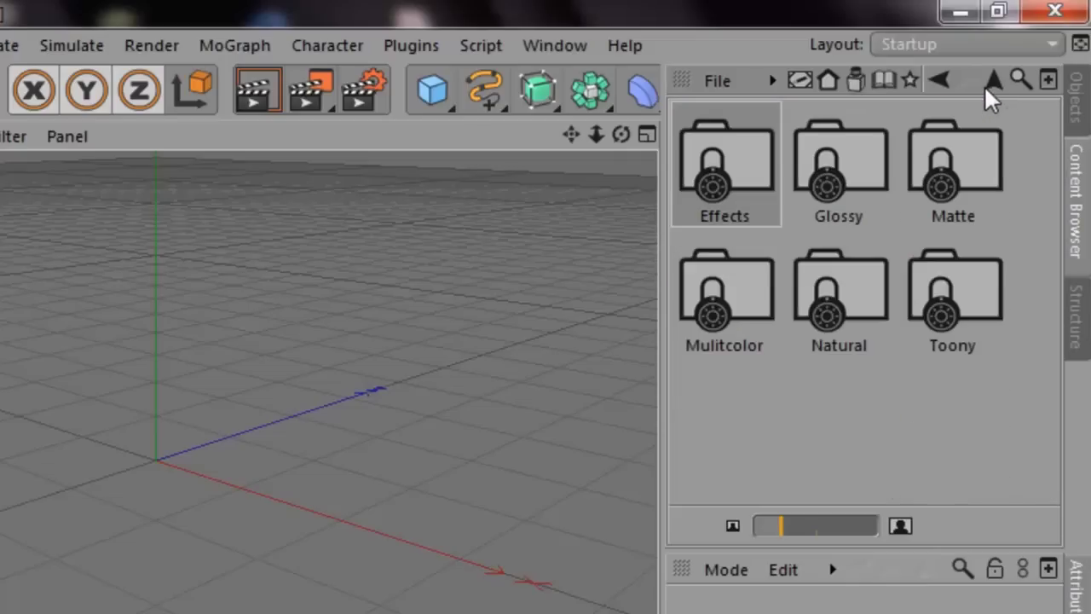
double_click(861, 175)
scroll(861, 179, "down", 5)
scroll(861, 179, "down", 2)
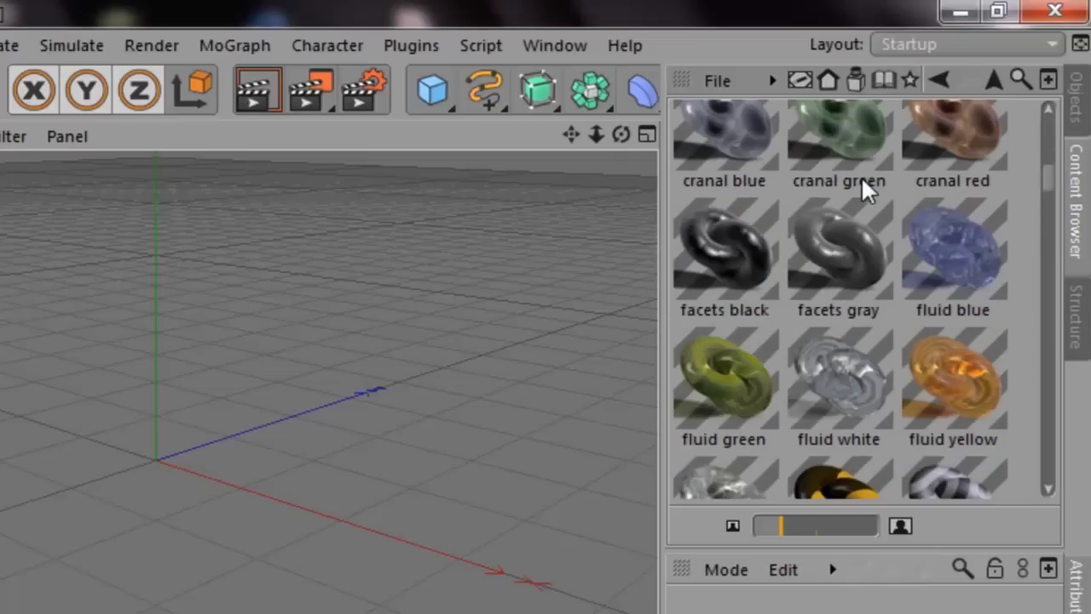
scroll(863, 174, "up", 7)
left_click(994, 80)
Look through the Matte and Toony materials, then open the Natural folder
left_click(965, 157)
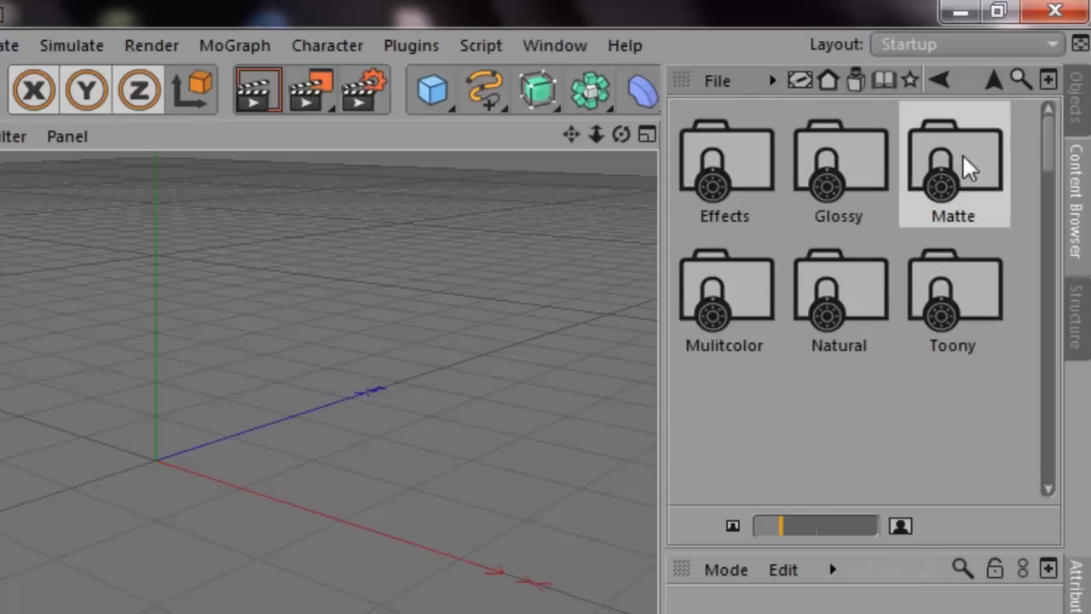
double_click(963, 153)
scroll(956, 170, "down", 3)
scroll(957, 171, "down", 4)
scroll(956, 170, "down", 3)
scroll(959, 145, "down", 2)
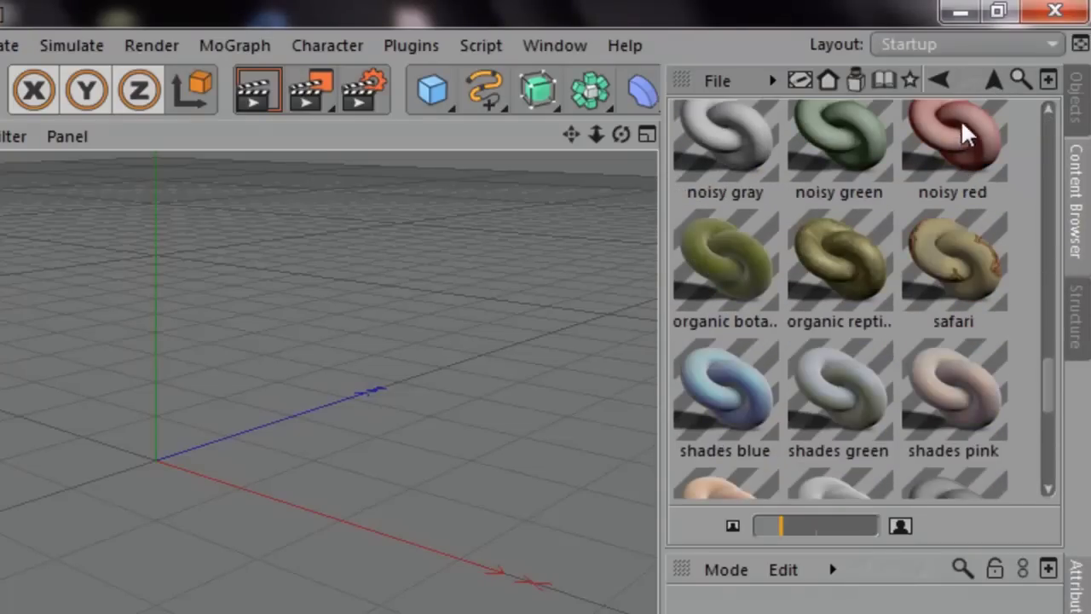
left_click(988, 79)
double_click(944, 291)
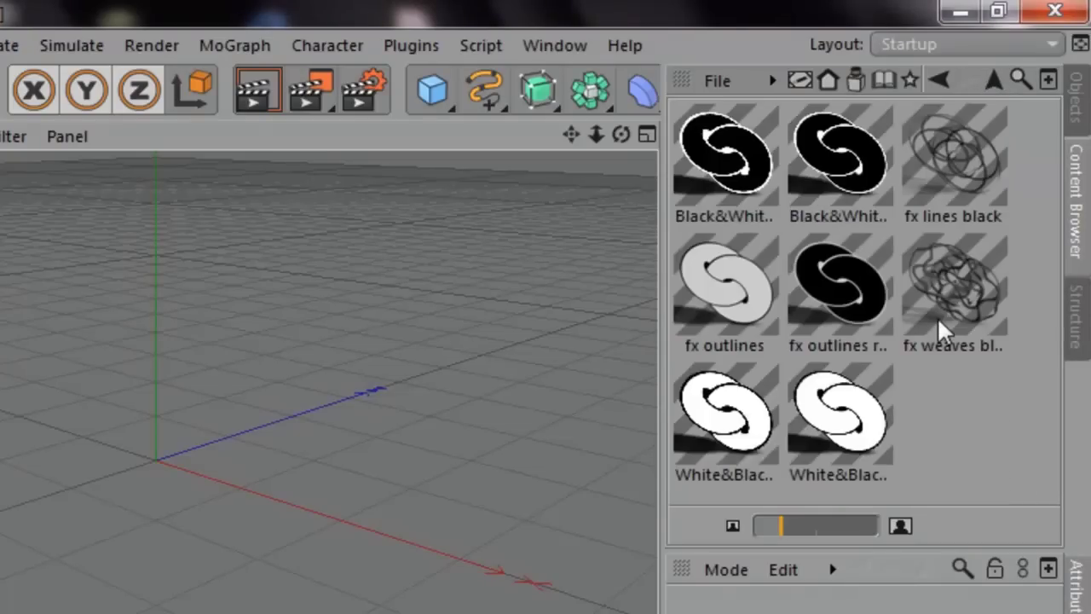
left_click(994, 81)
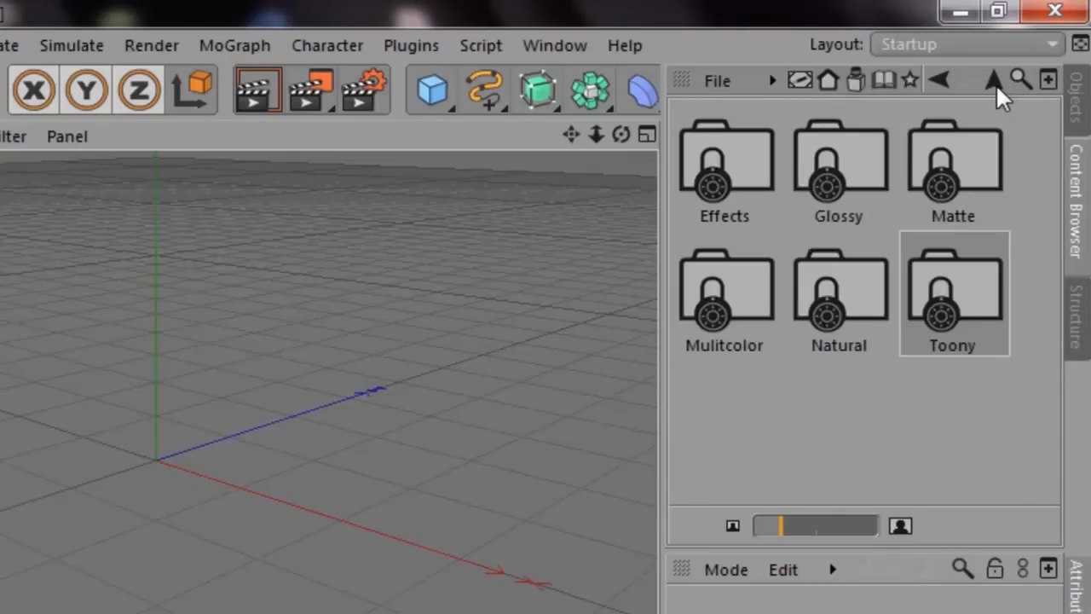
double_click(879, 294)
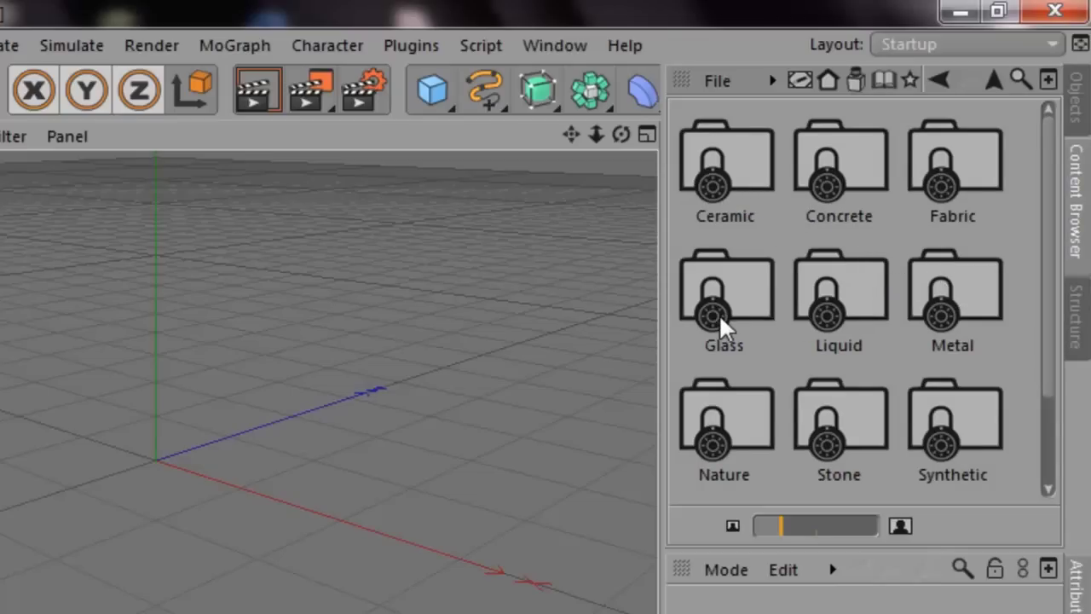
Browse the Metal and Stone natural material presets
double_click(969, 298)
scroll(938, 280, "down", 5)
scroll(938, 280, "up", 5)
scroll(933, 281, "down", 2)
scroll(933, 280, "up", 2)
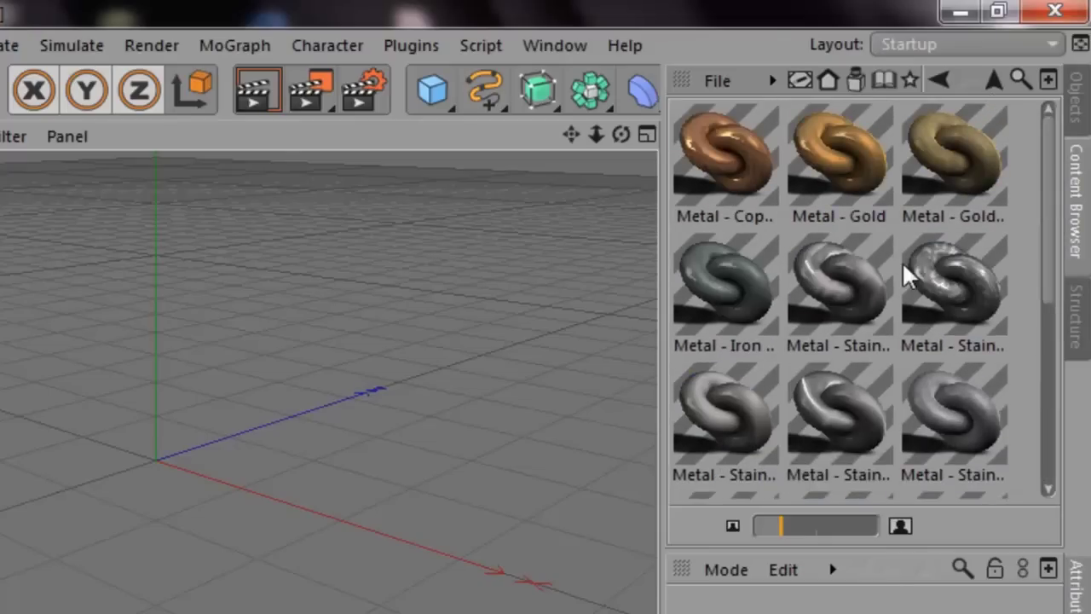
left_click(994, 81)
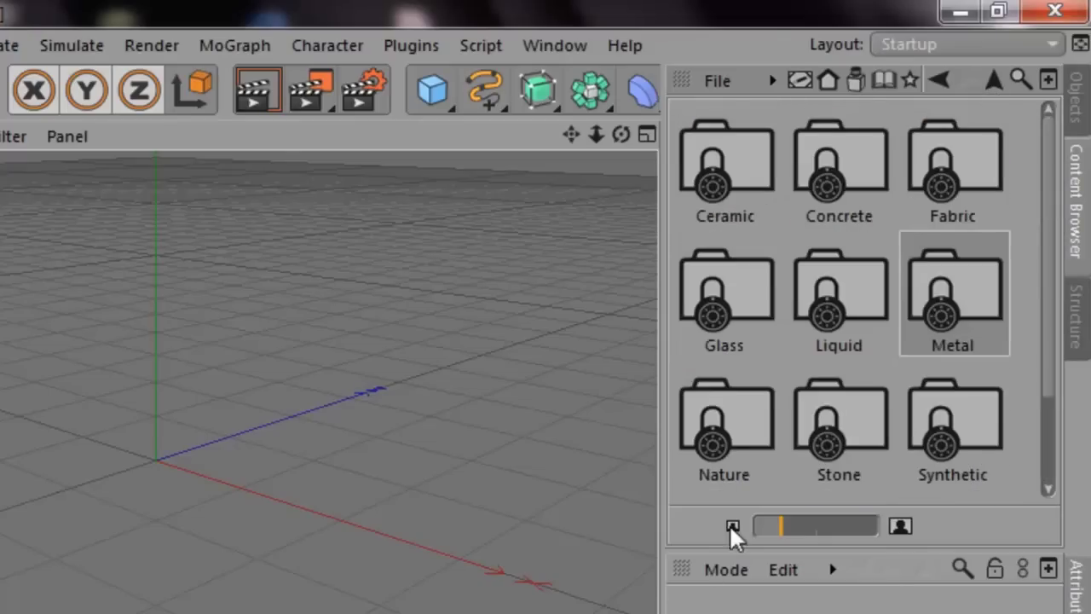
scroll(804, 418, "down", 1)
double_click(833, 333)
scroll(832, 331, "down", 2)
scroll(832, 330, "down", 1)
scroll(832, 330, "up", 4)
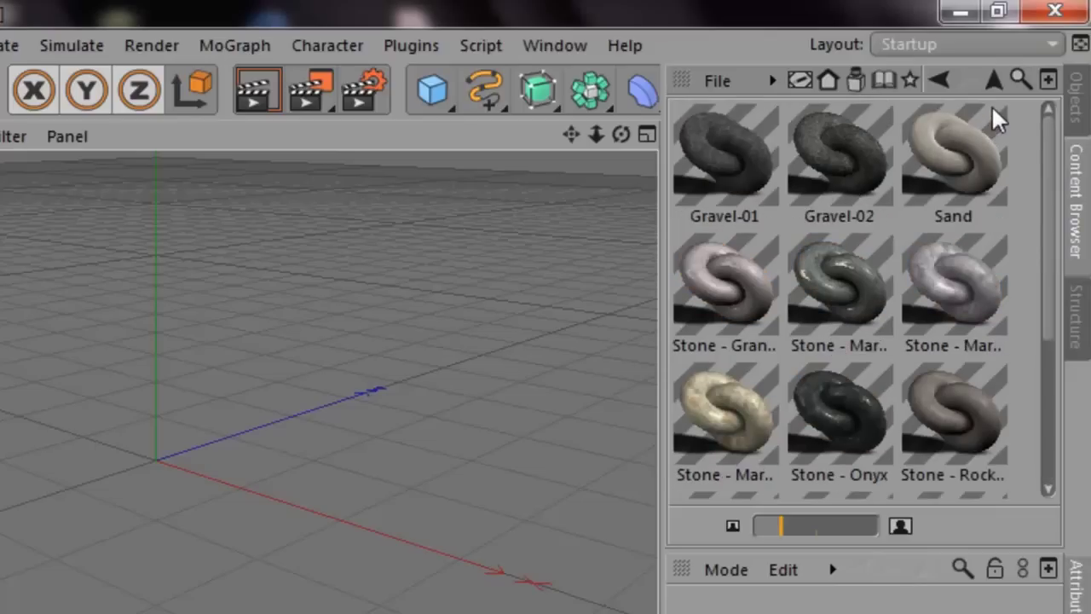
left_click(993, 82)
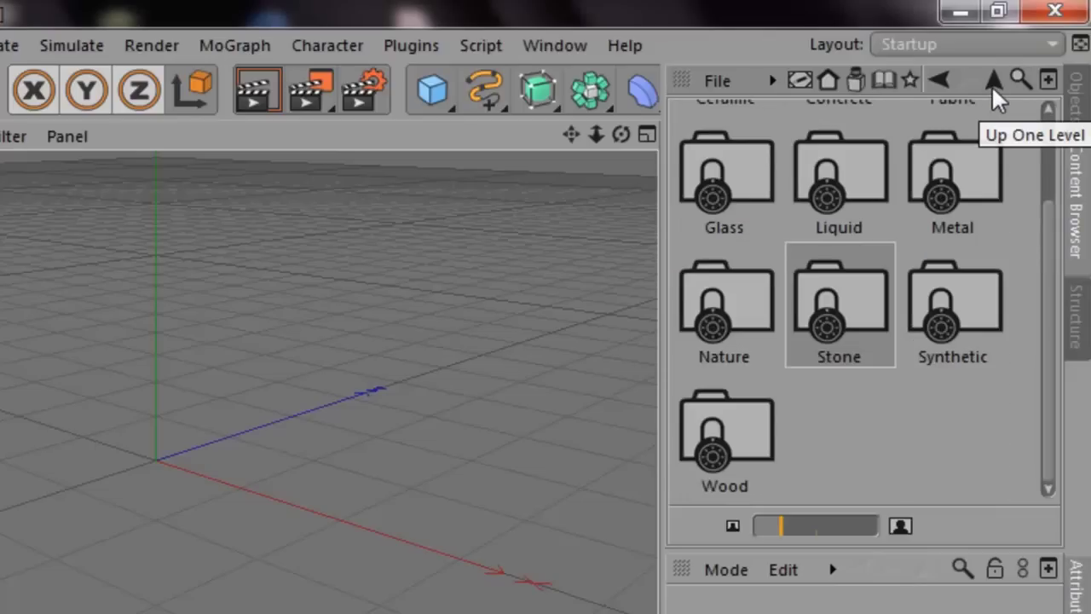
View the Wood and Mulitcolor materials, then go back up to the Resources folders
double_click(739, 447)
scroll(759, 290, "down", 3)
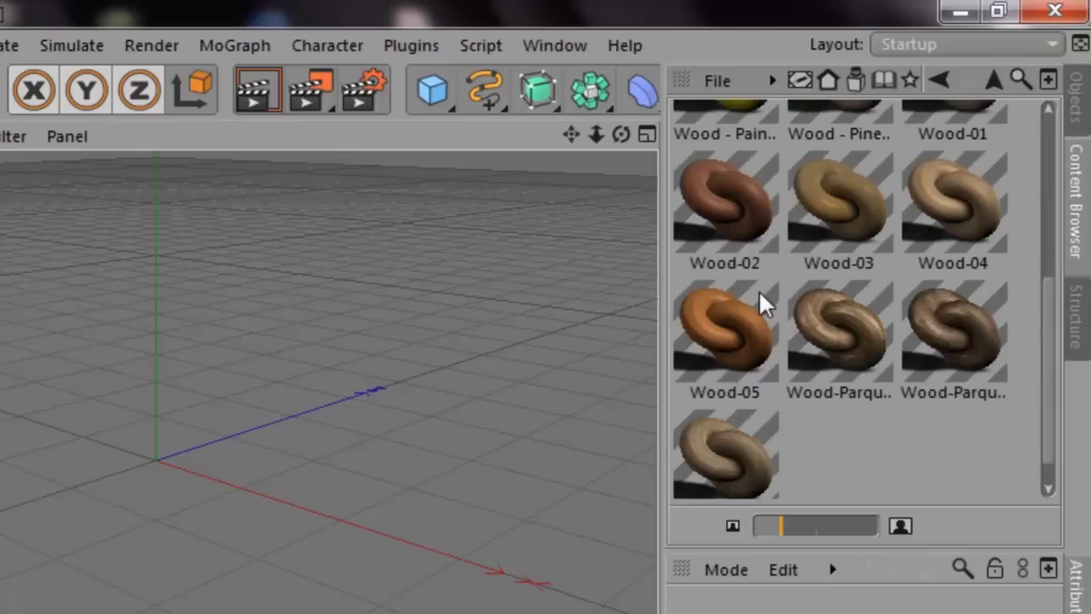
scroll(897, 162, "up", 3)
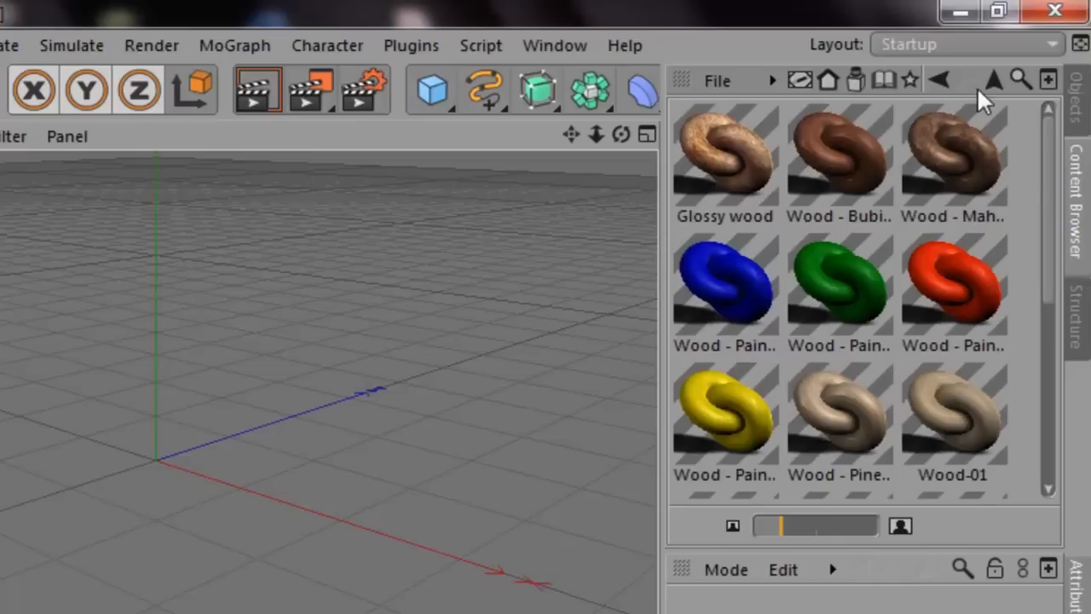
left_click(992, 82)
left_click(992, 82)
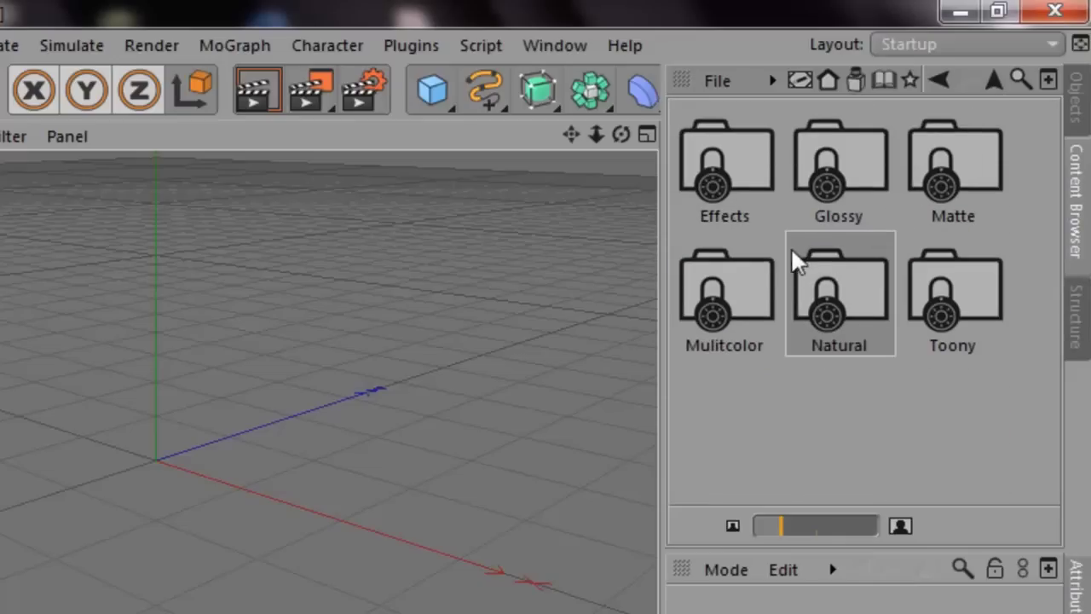
double_click(753, 268)
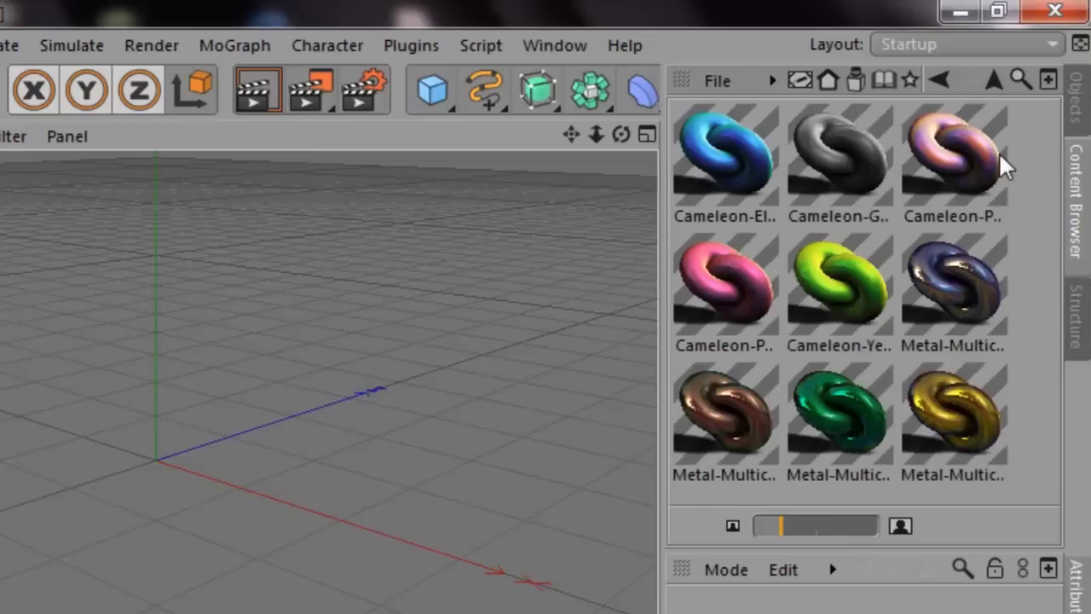
left_click(994, 82)
left_click(994, 82)
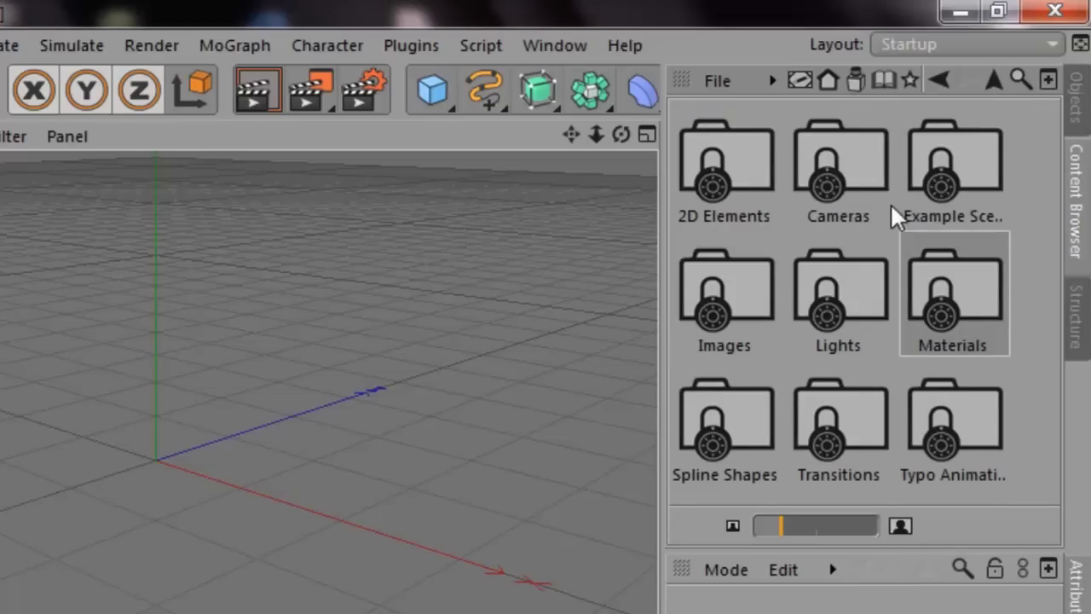
Look at the Transitions presets like blast_wall.c4d, glance at Spline Shapes, then open Images
left_click(962, 437)
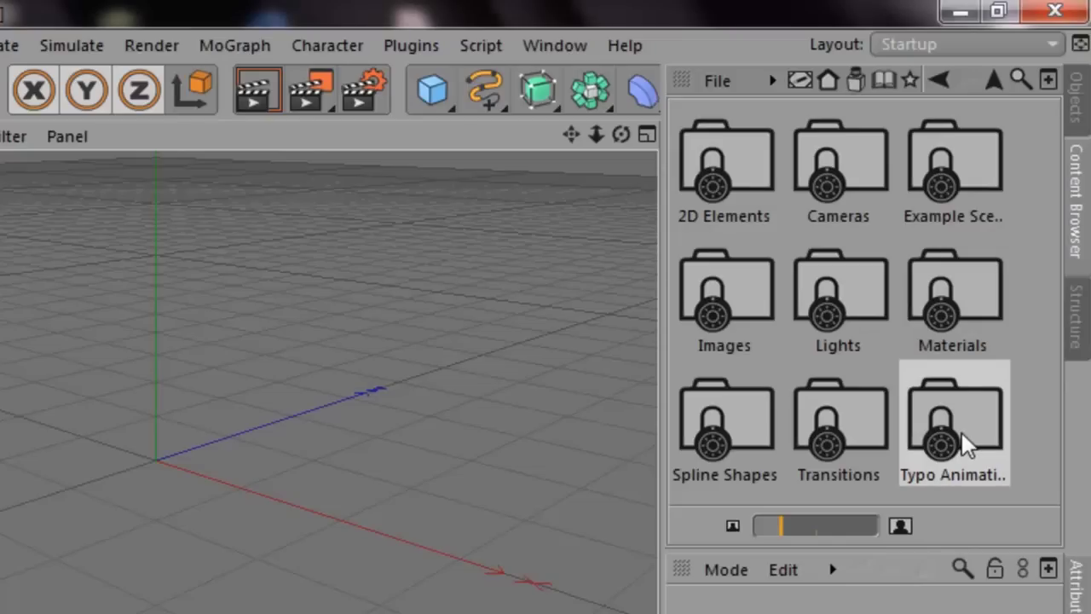
double_click(863, 422)
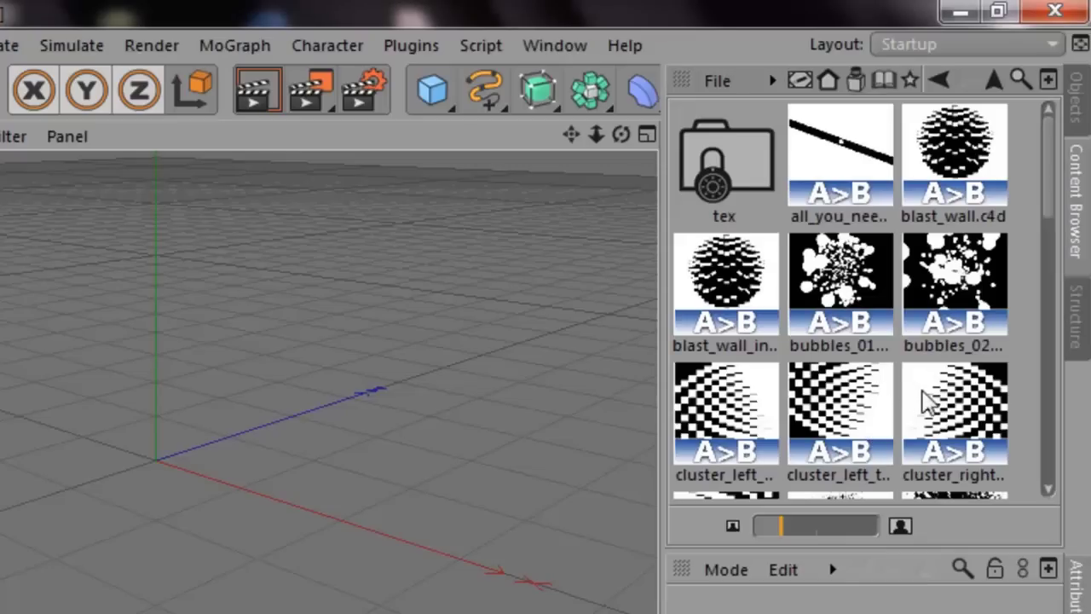
scroll(1023, 273, "down", 5)
scroll(963, 341, "up", 5)
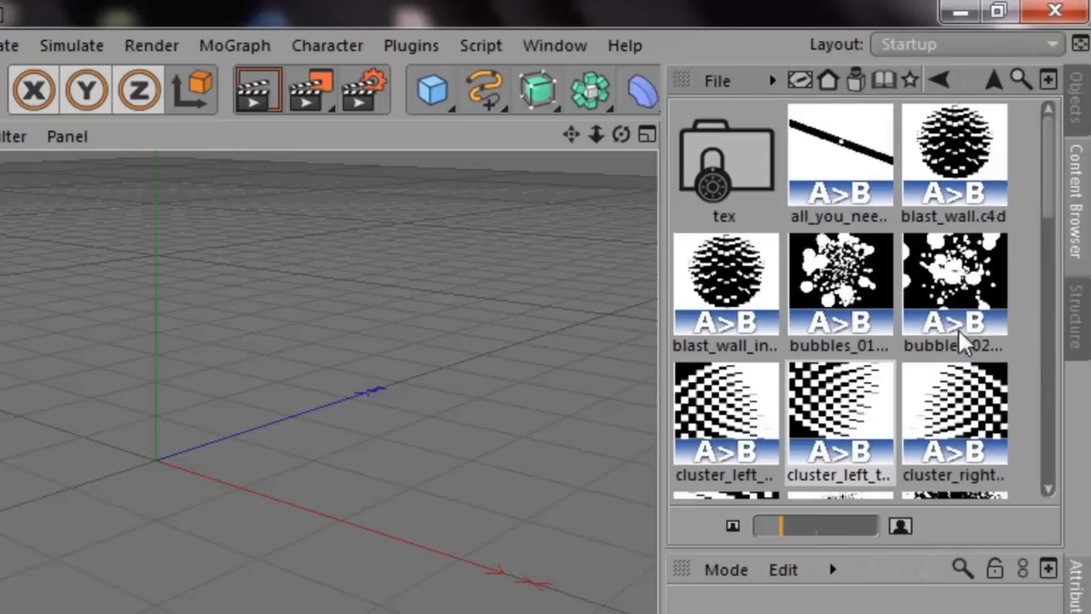
left_click(991, 81)
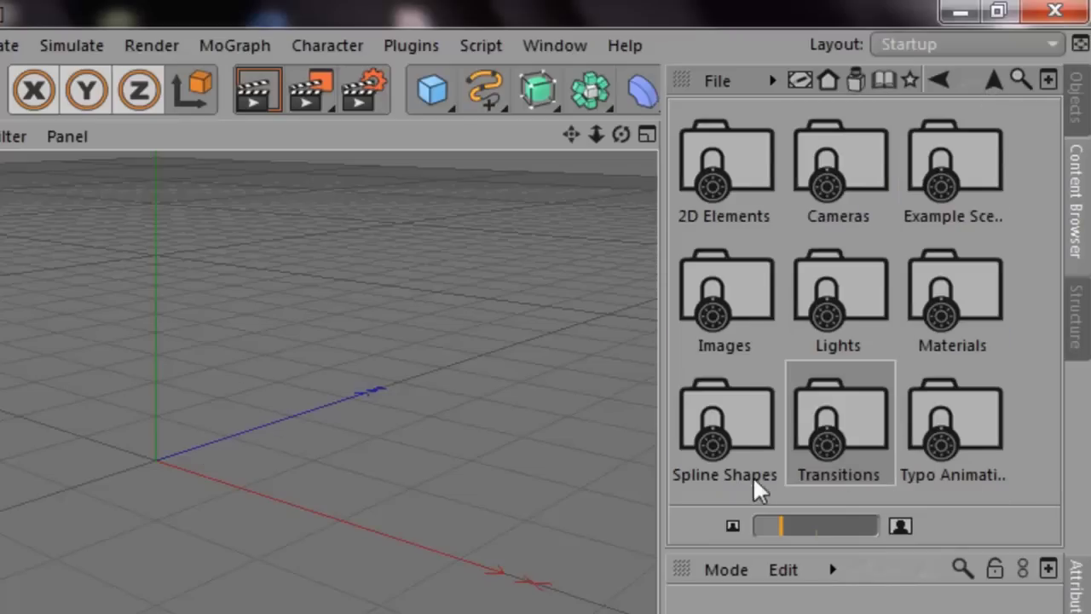
double_click(721, 460)
left_click(994, 81)
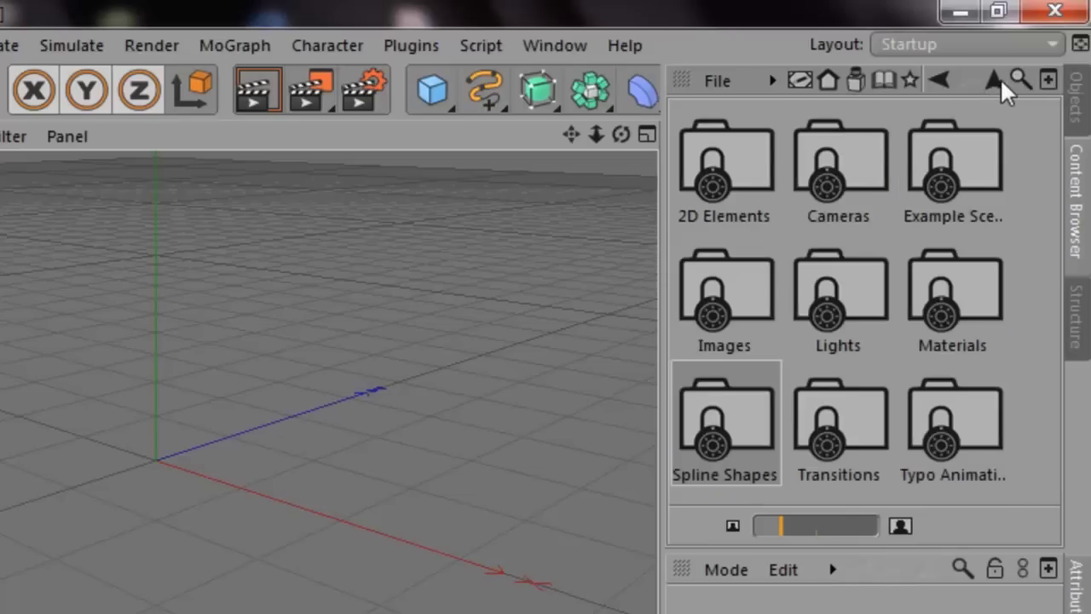
double_click(720, 305)
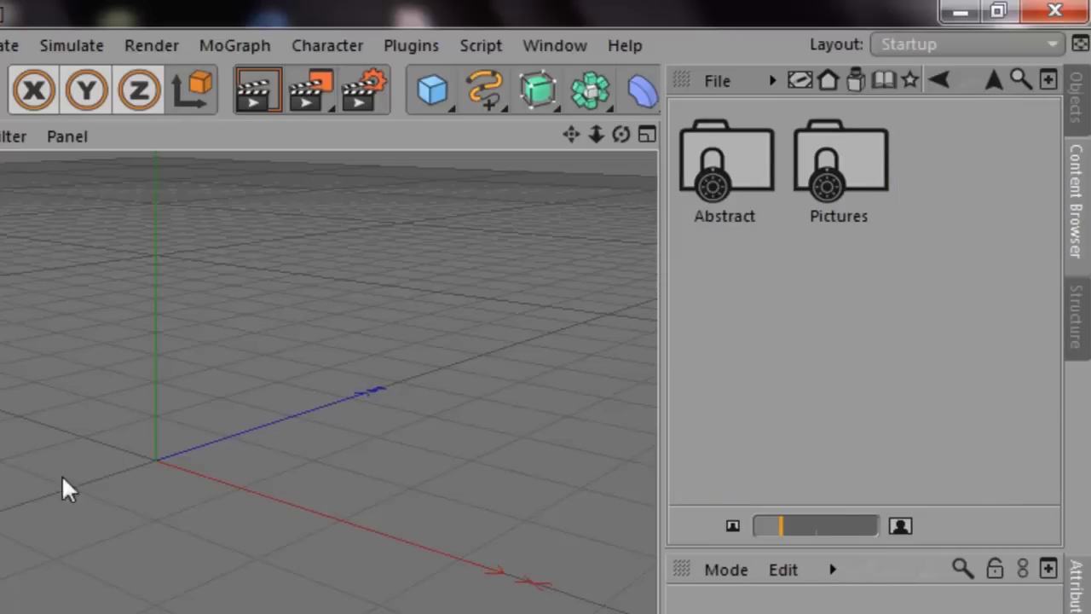
Scroll through the Pictures image textures, then go back up to the library folders
double_click(840, 162)
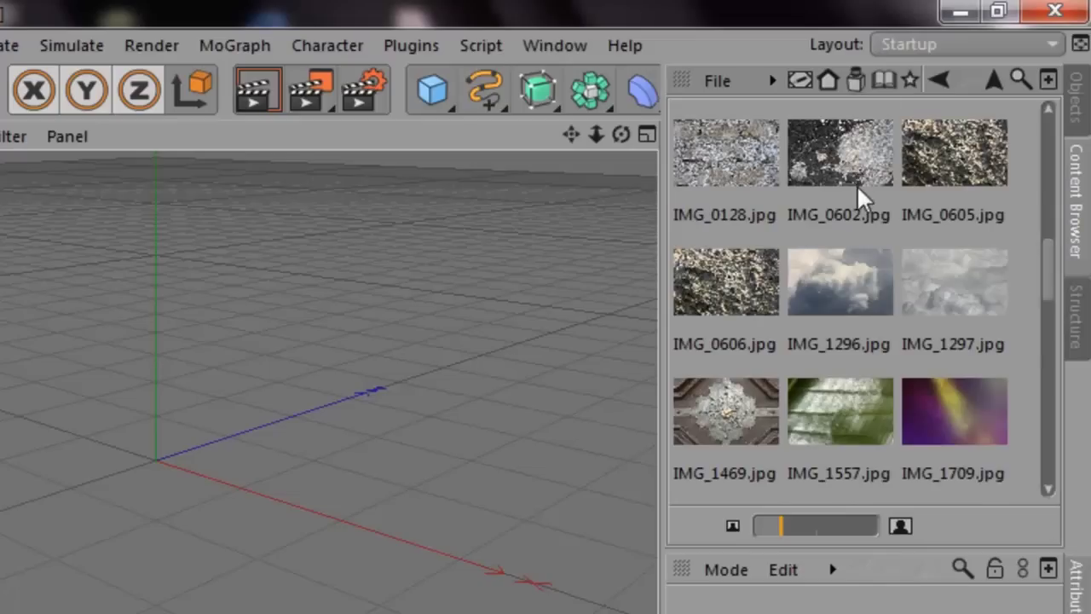
scroll(858, 189, "down", 5)
scroll(861, 189, "down", 4)
scroll(861, 188, "down", 2)
scroll(948, 282, "up", 3)
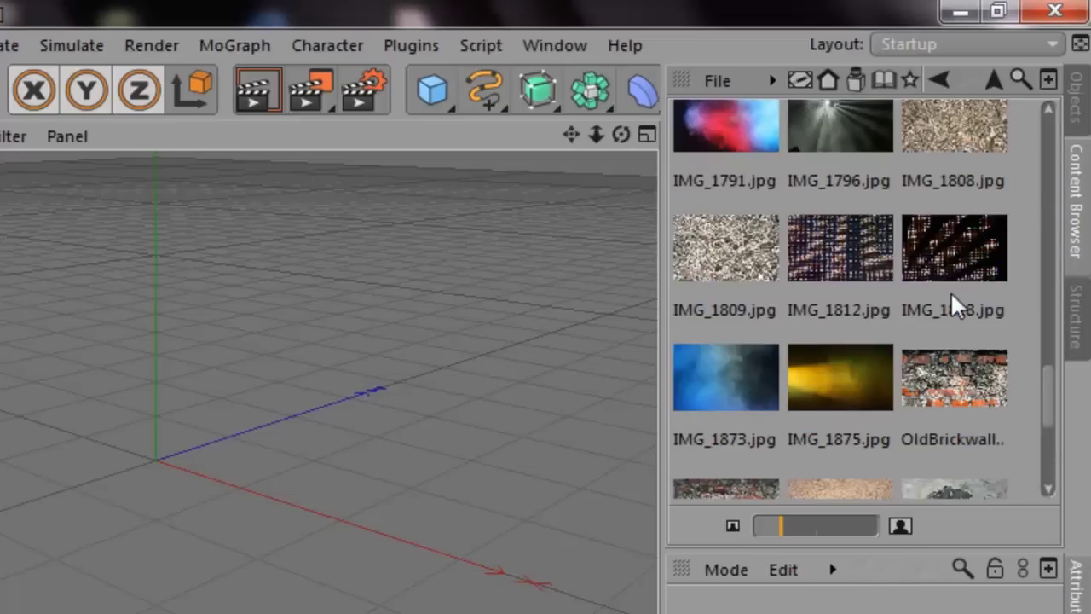
scroll(953, 303, "up", 3)
left_click(988, 86)
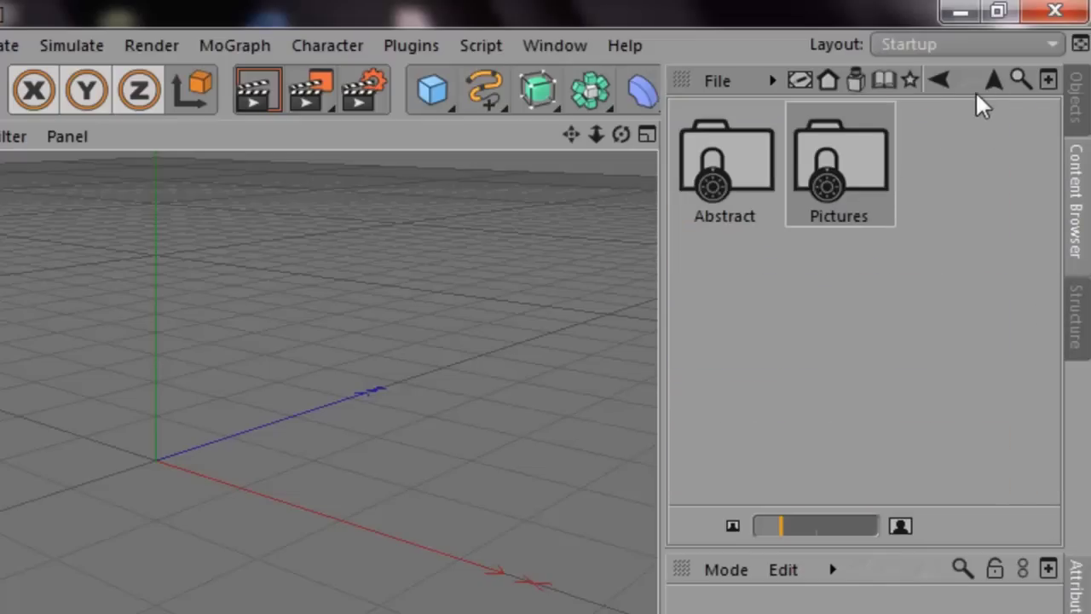
left_click(985, 85)
Browse the 2D Elements presets and make their thumbnails larger
double_click(744, 173)
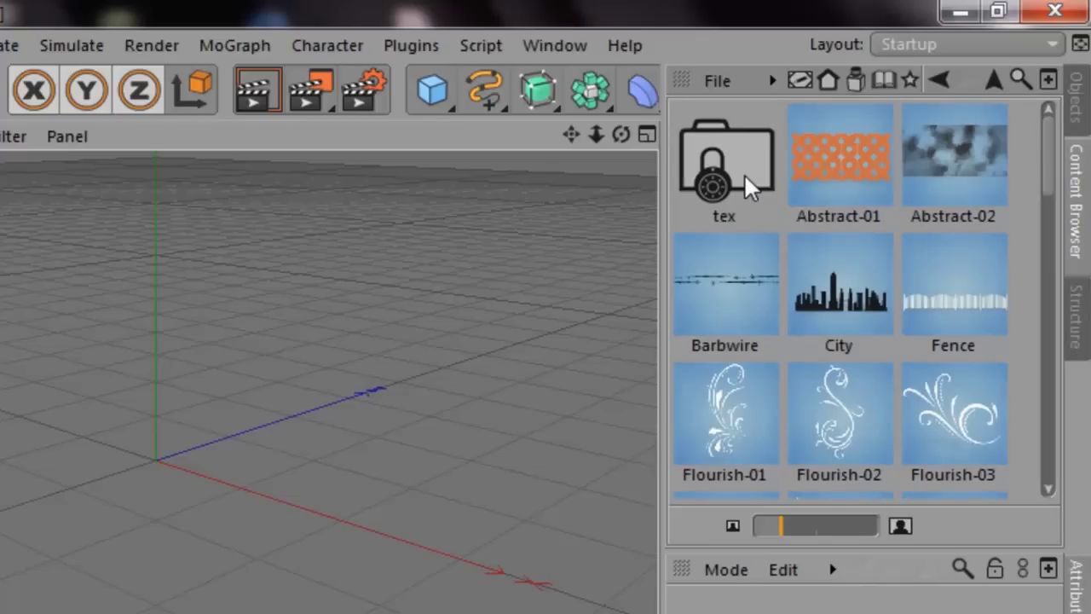
scroll(891, 243, "down", 2)
scroll(910, 256, "down", 3)
scroll(920, 345, "down", 2)
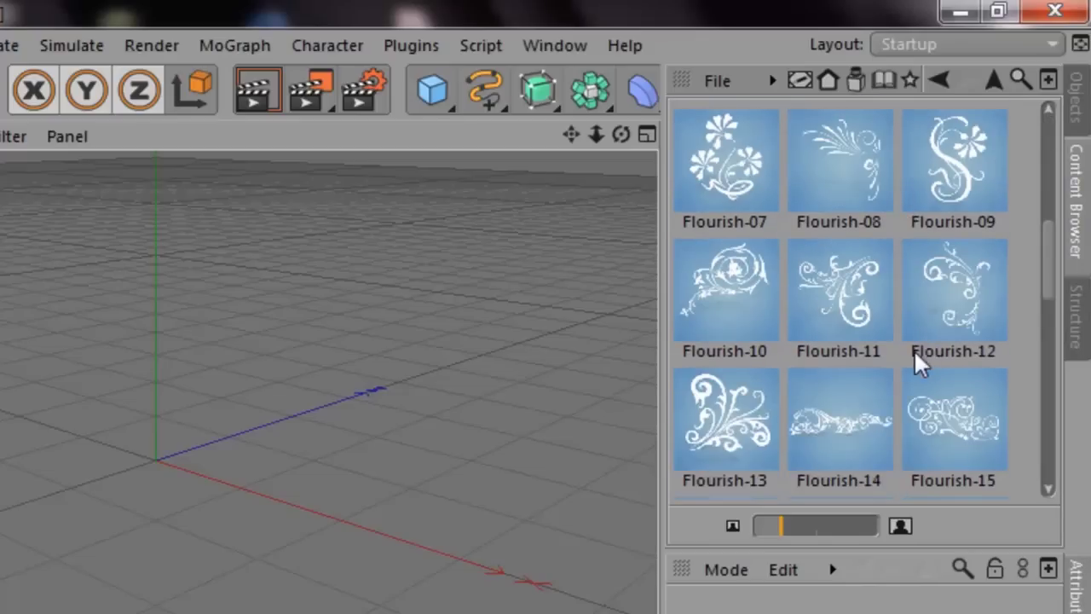
mouse_move(785, 517)
left_mouse_down()
mouse_move(790, 528)
mouse_move(781, 522)
left_mouse_up()
Return to the library folders and open a separate Content Browser window via File > New Browser
left_click(994, 82)
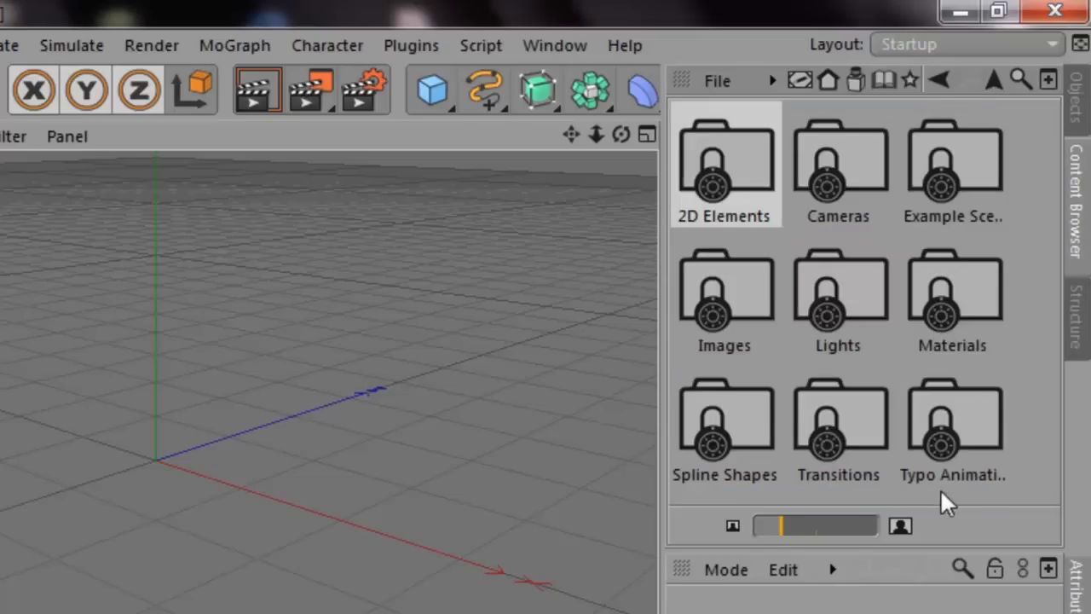
left_click(1040, 407)
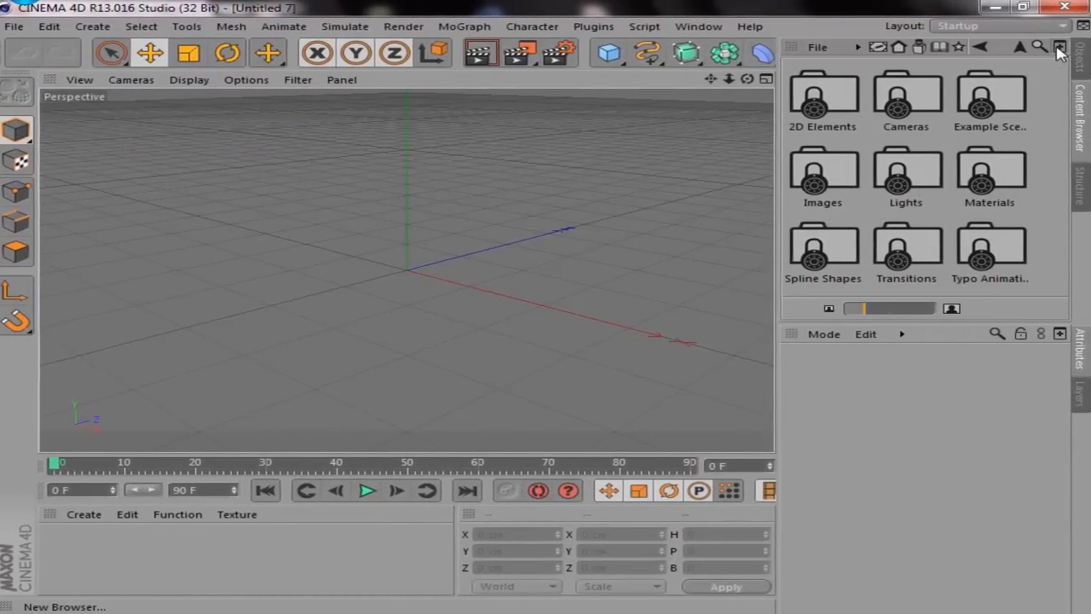
left_click(1064, 47)
Move the new browser to the top and preview Flourish-17, -16, -15, -13, Mountains-02 and Kid presets
left_click_drag(906, 19, 931, 238)
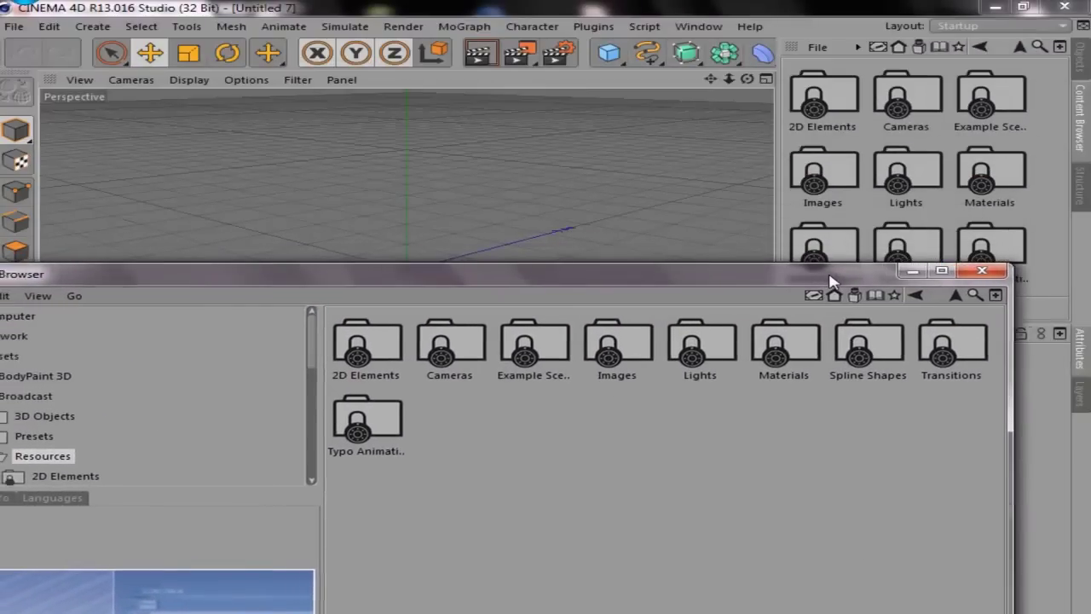
left_click_drag(772, 273, 831, 32)
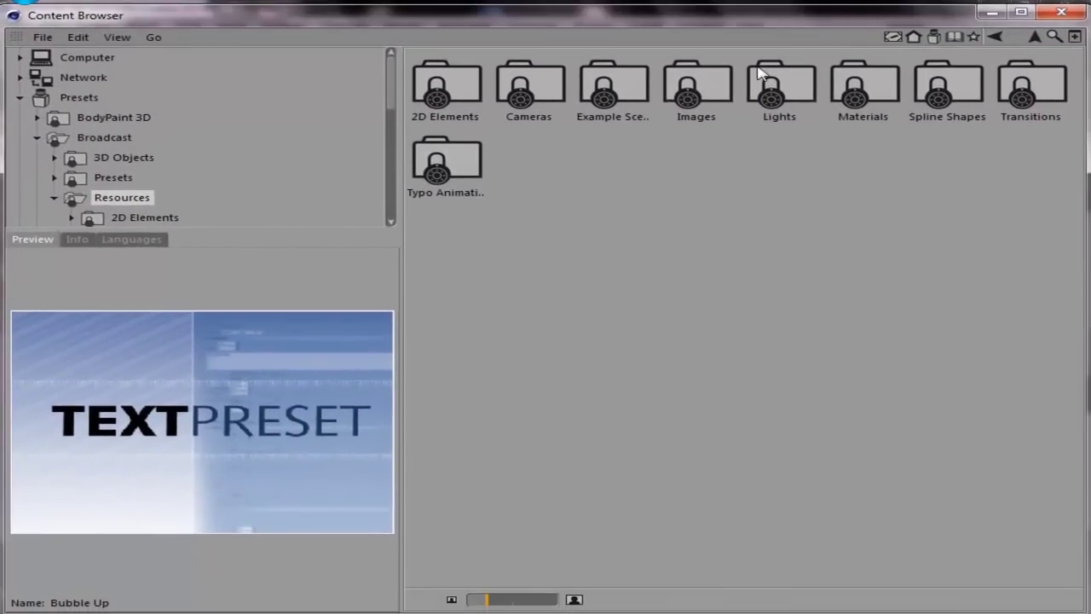
double_click(442, 96)
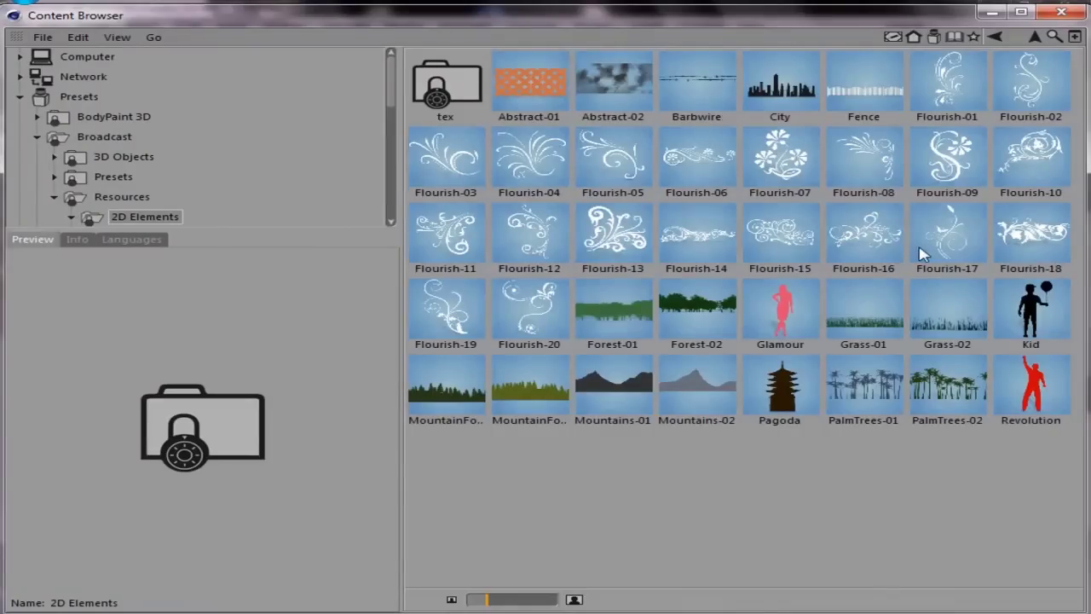
left_click(923, 253)
left_click(861, 244)
left_click(800, 243)
left_click(641, 247)
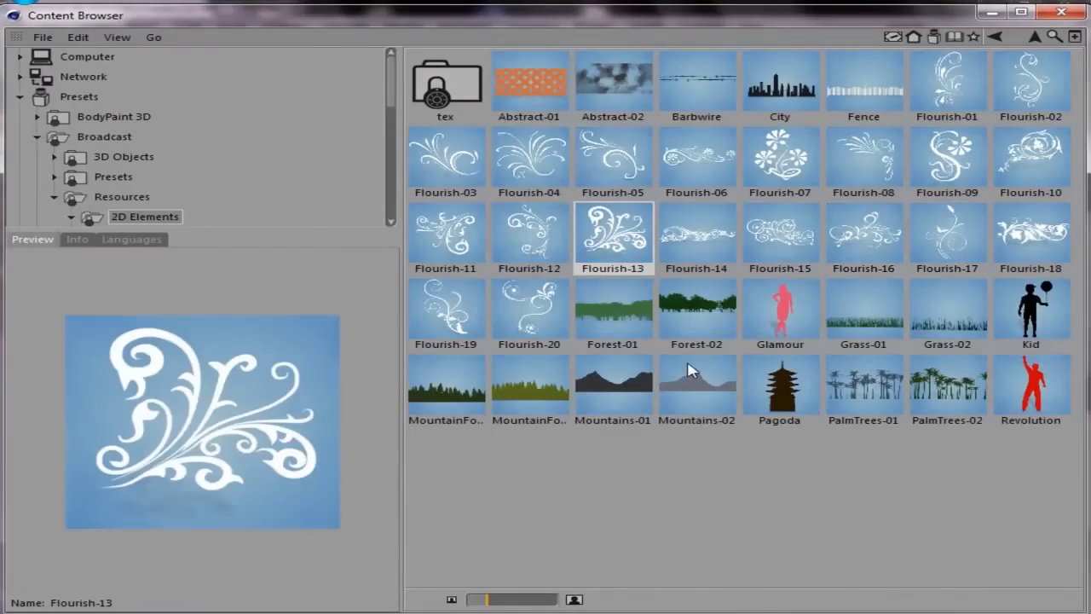
left_click(691, 370)
left_click(1002, 327)
left_click(839, 199)
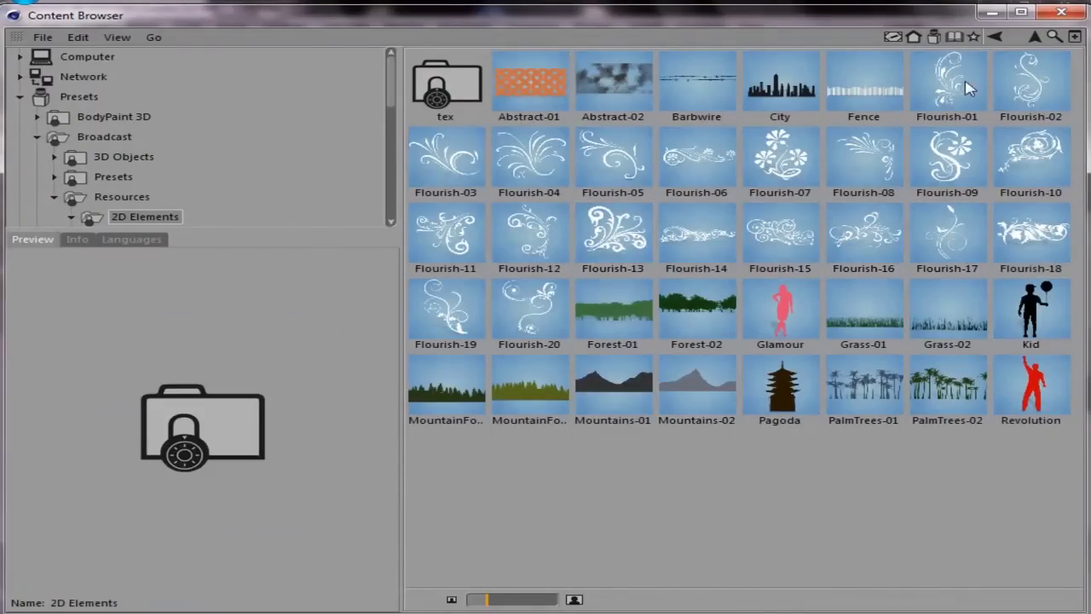
Go up to Resources, select Typo Animation Presets and enlarge the folder thumbnails
left_click(1034, 38)
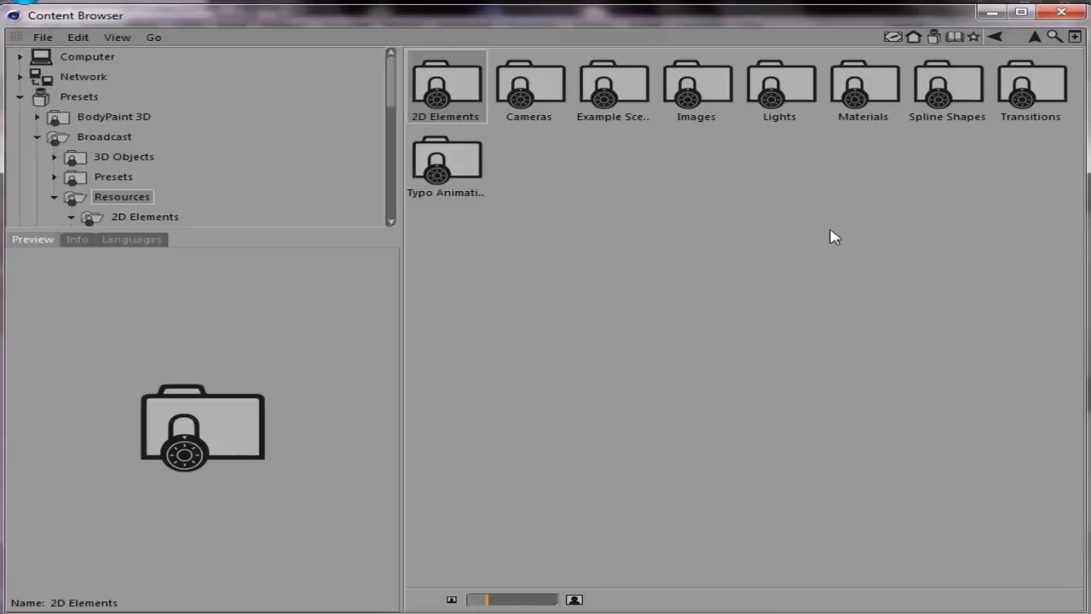
left_click(479, 194)
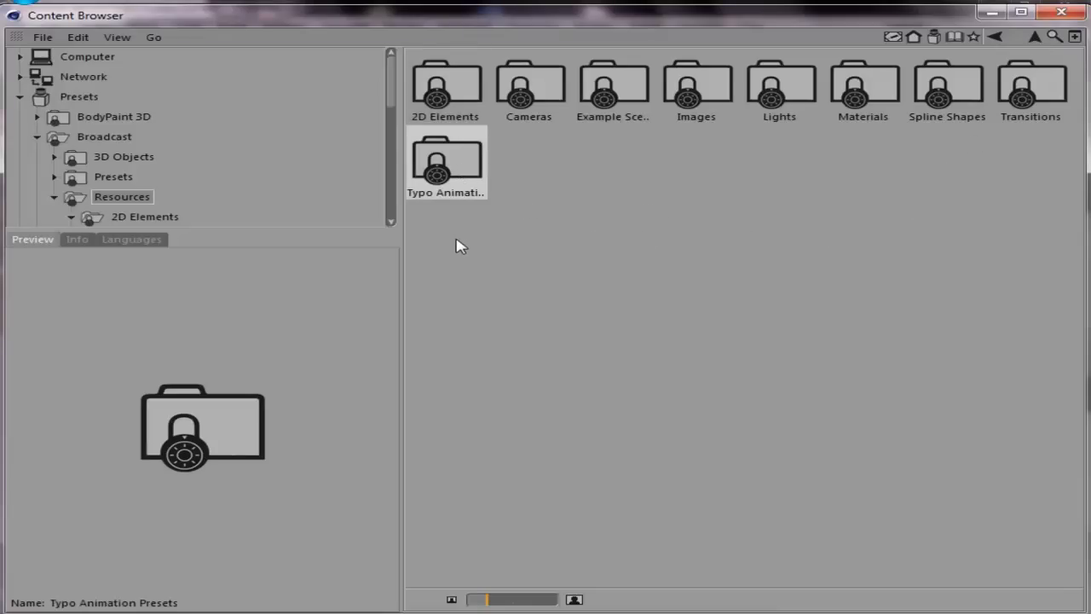
left_click_drag(502, 596, 515, 601)
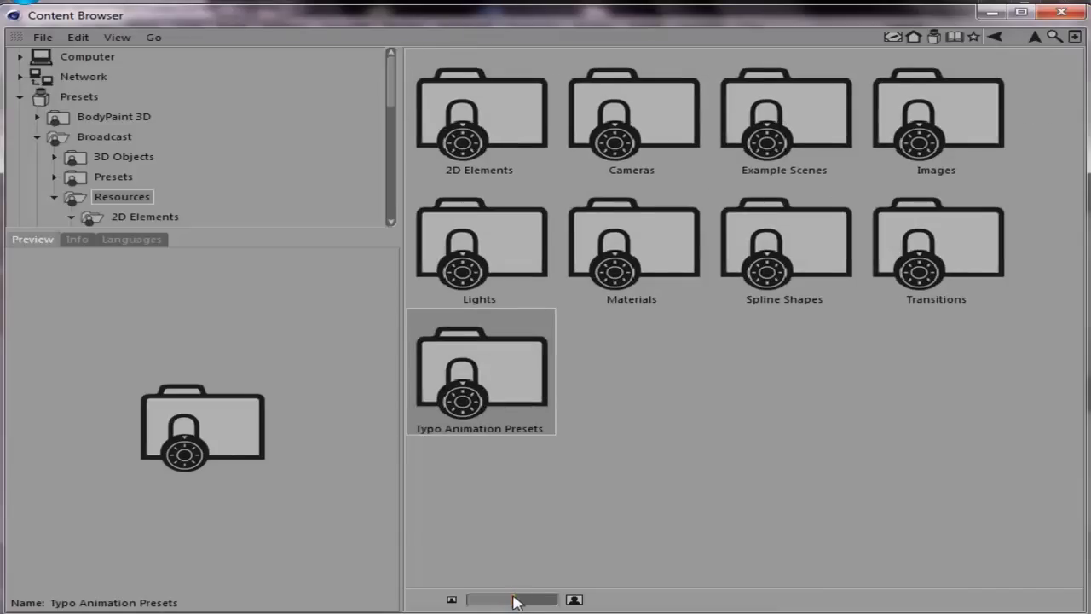
Open Typo Animation Presets and look at the three Animate Out presets
double_click(471, 363)
left_click(494, 151)
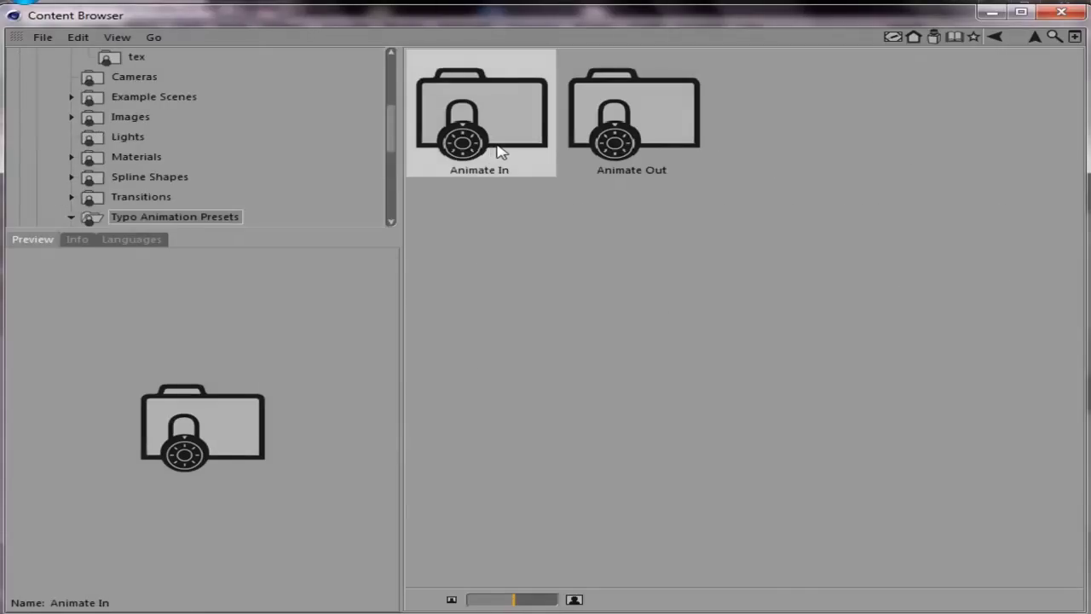
left_click(605, 154)
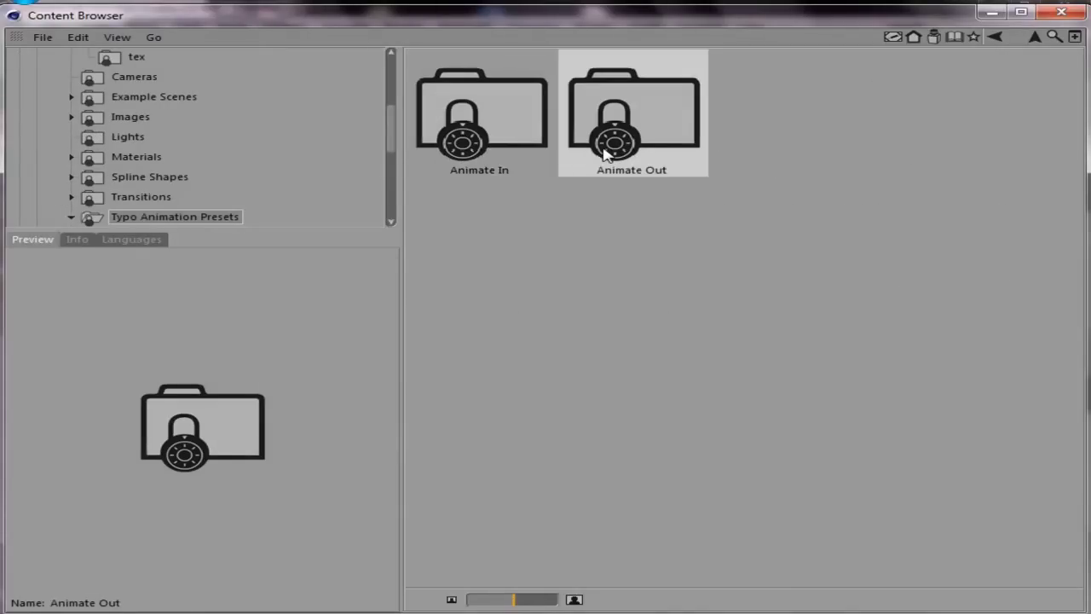
double_click(682, 143)
mouse_move(942, 338)
left_mouse_down()
mouse_move(333, 163)
mouse_move(313, 39)
left_mouse_up()
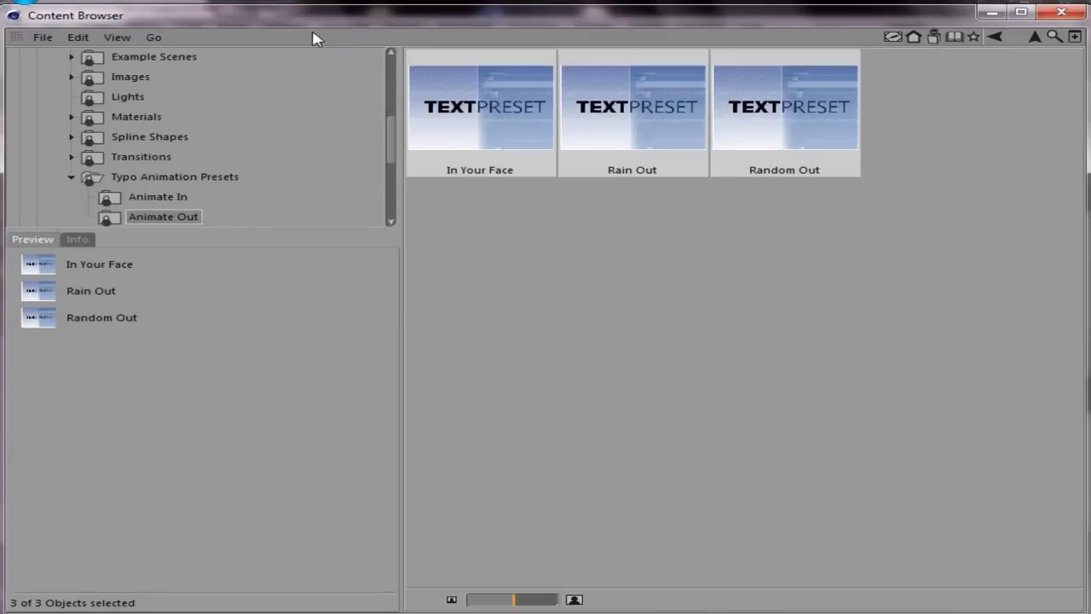
left_click(765, 349)
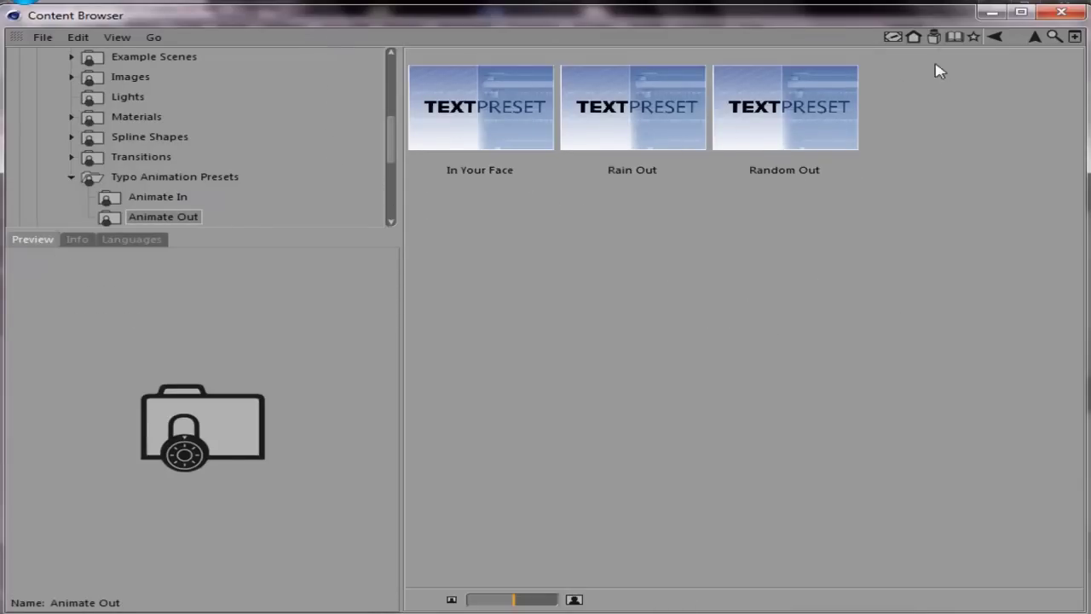
Open Animate In, shrink thumbnails to five columns, and open the Bubble Up preset
left_click(1037, 38)
double_click(490, 94)
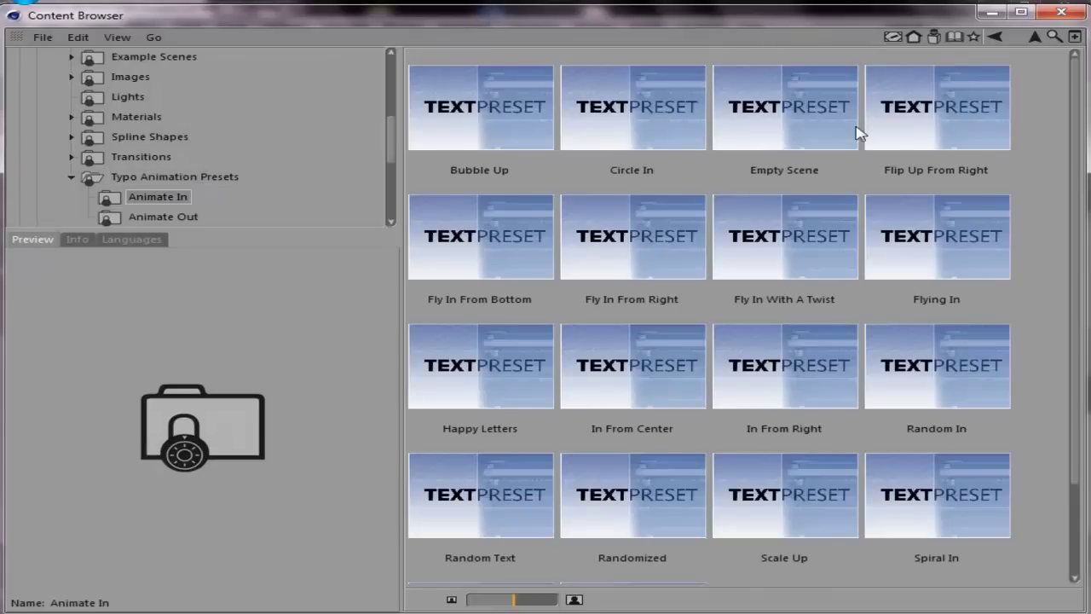
mouse_move(1057, 106)
left_mouse_down()
mouse_move(214, 361)
mouse_move(81, 611)
left_mouse_up()
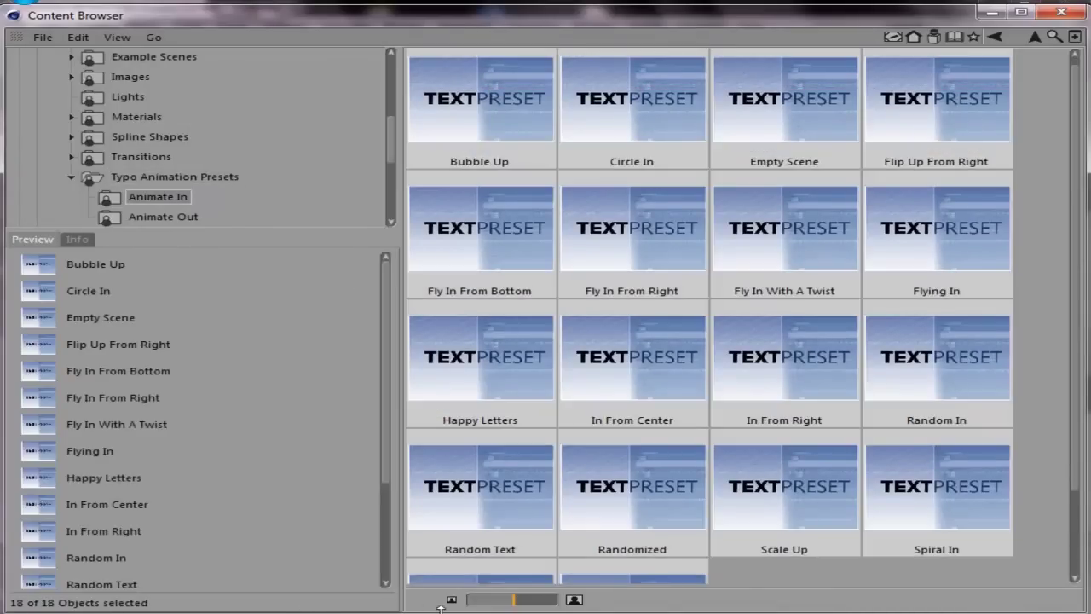
left_click_drag(505, 607, 501, 607)
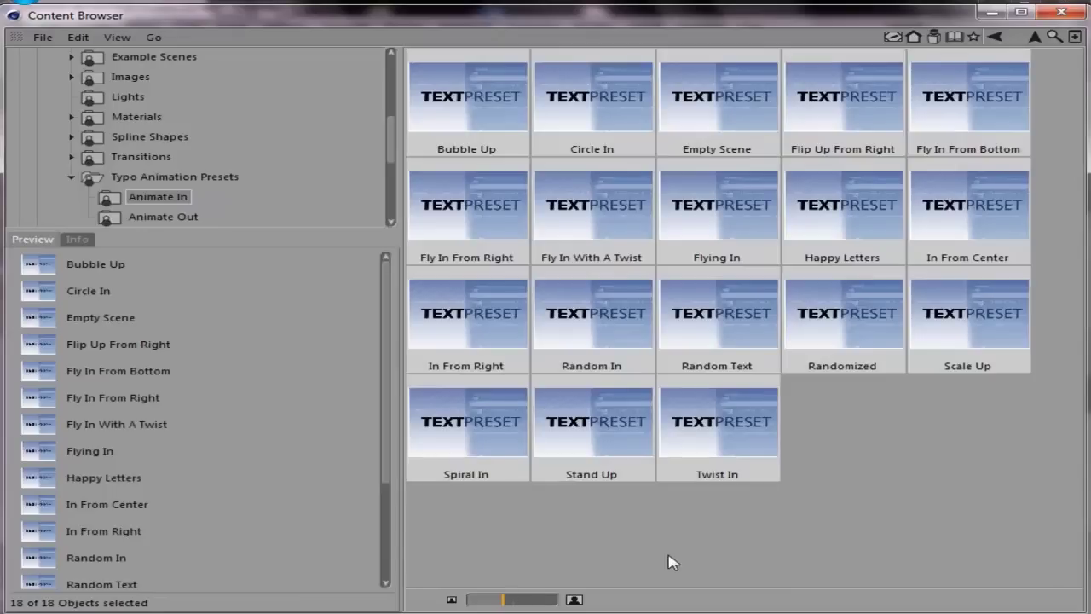
left_click(668, 563)
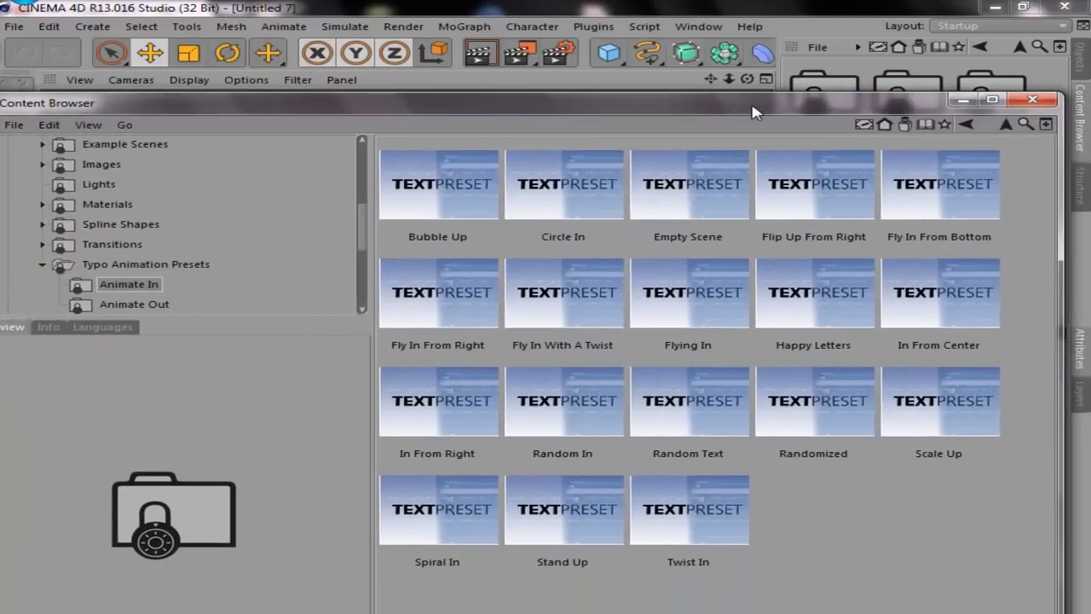
left_click_drag(752, 111, 769, 92)
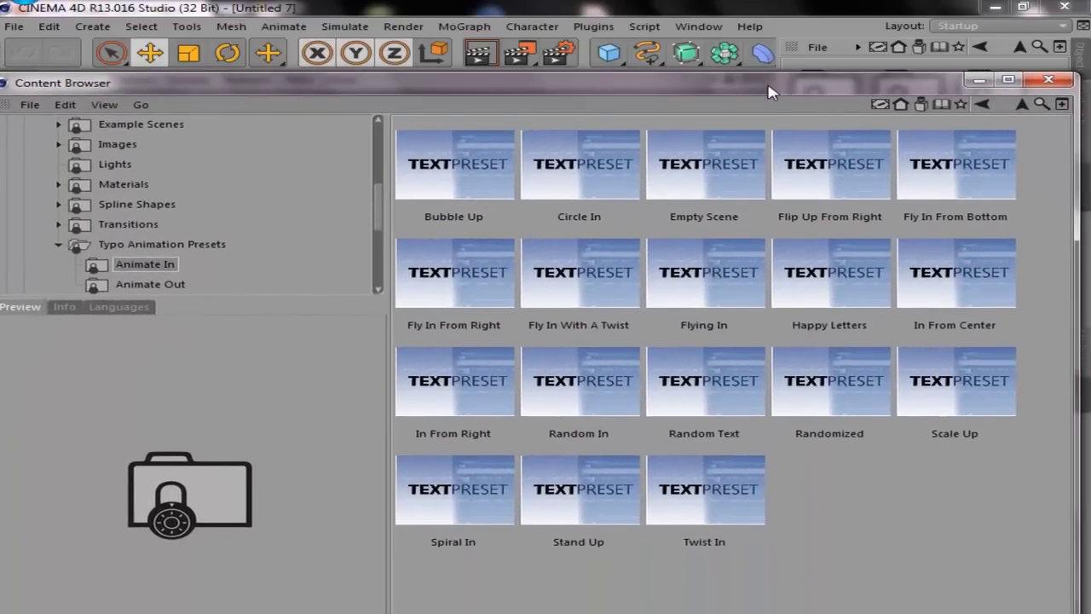
left_click(455, 164)
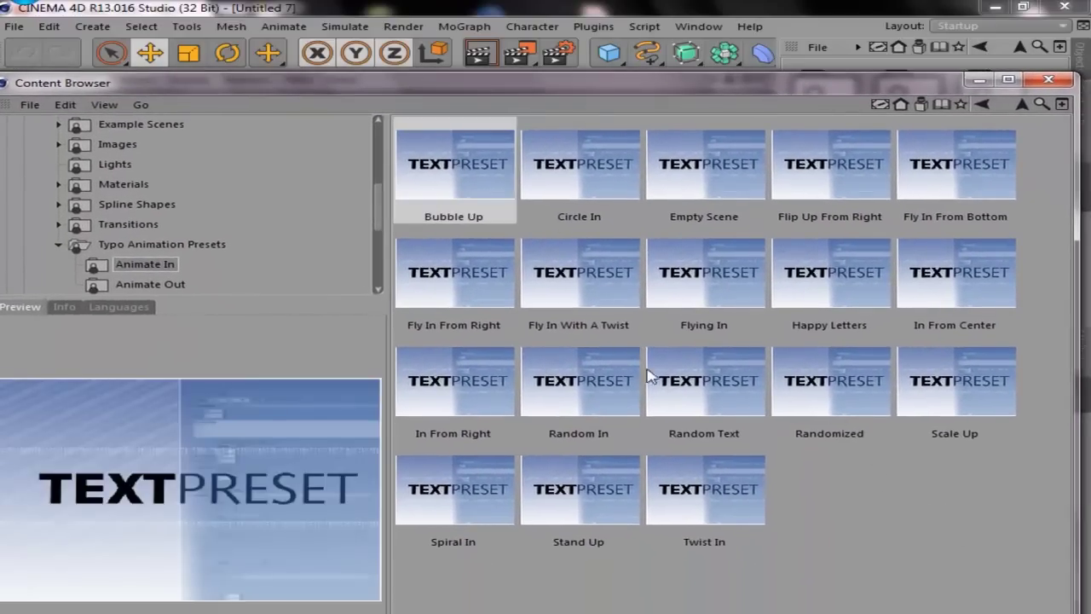
double_click(482, 193)
Move the preset browser down and load Circle In as a new untitled project
mouse_move(569, 90)
left_mouse_down()
mouse_move(583, 127)
mouse_move(546, 327)
mouse_move(536, 311)
left_mouse_up()
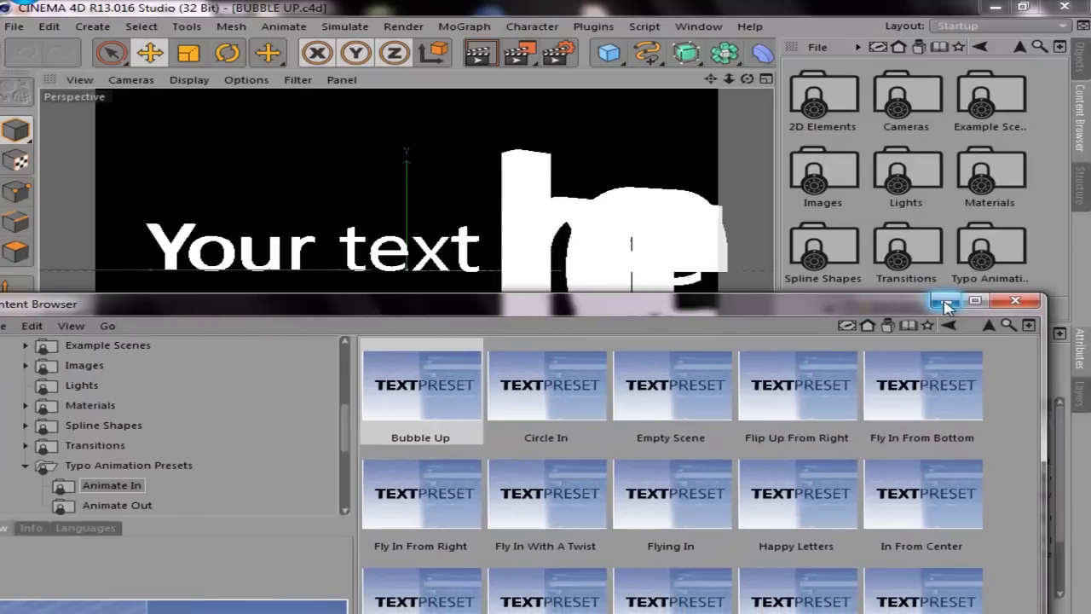
mouse_move(769, 311)
left_mouse_down()
mouse_move(789, 387)
mouse_move(812, 380)
left_mouse_up()
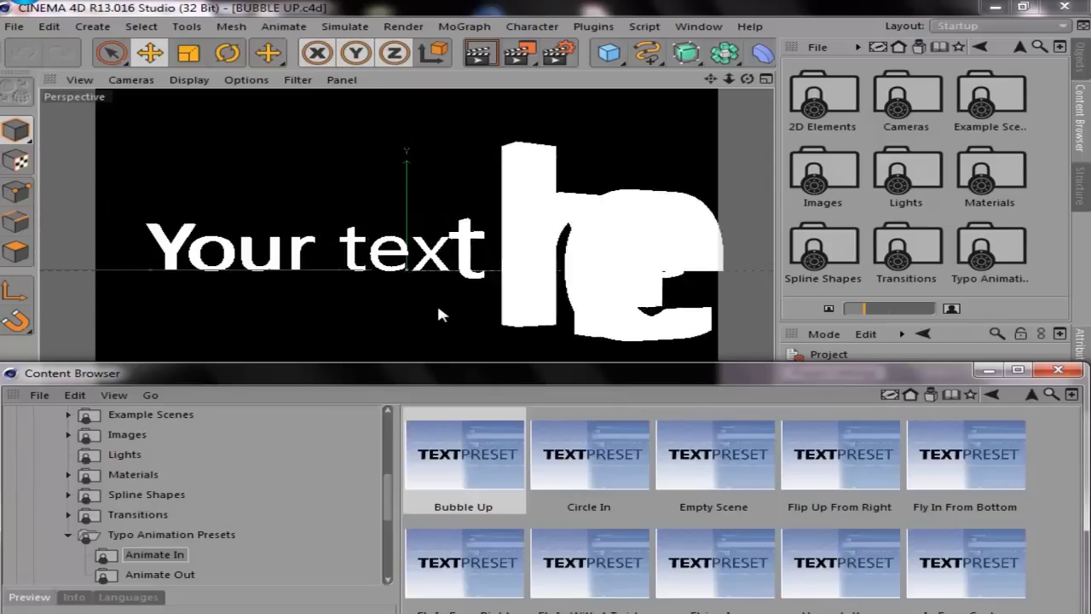
double_click(599, 472)
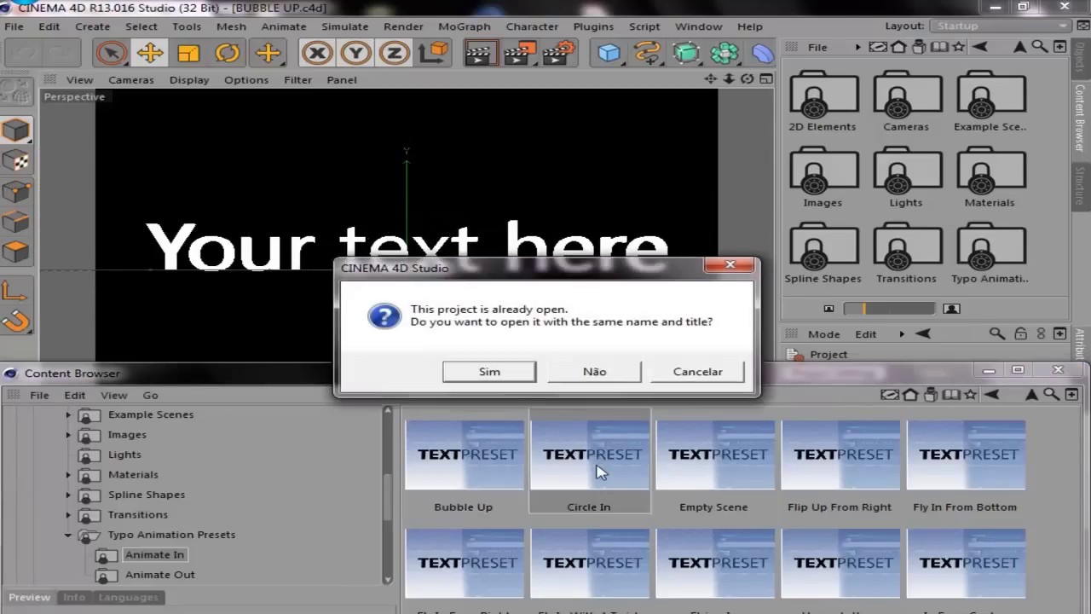
left_click(596, 373)
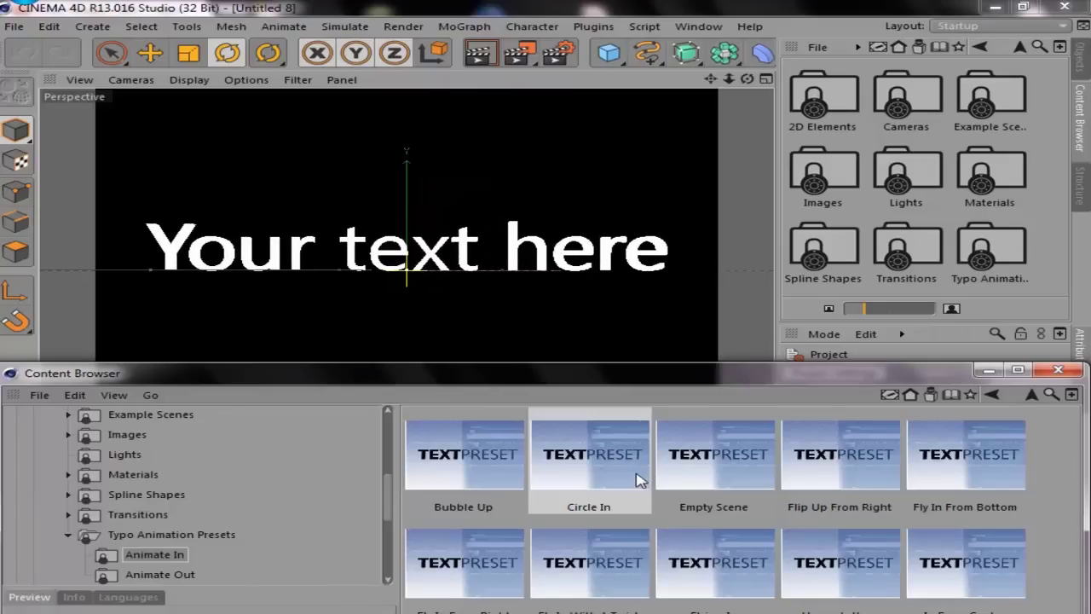
Load the Empty Scene preset as new untitled projects several times, creating a new scene in between
double_click(750, 472)
double_click(754, 470)
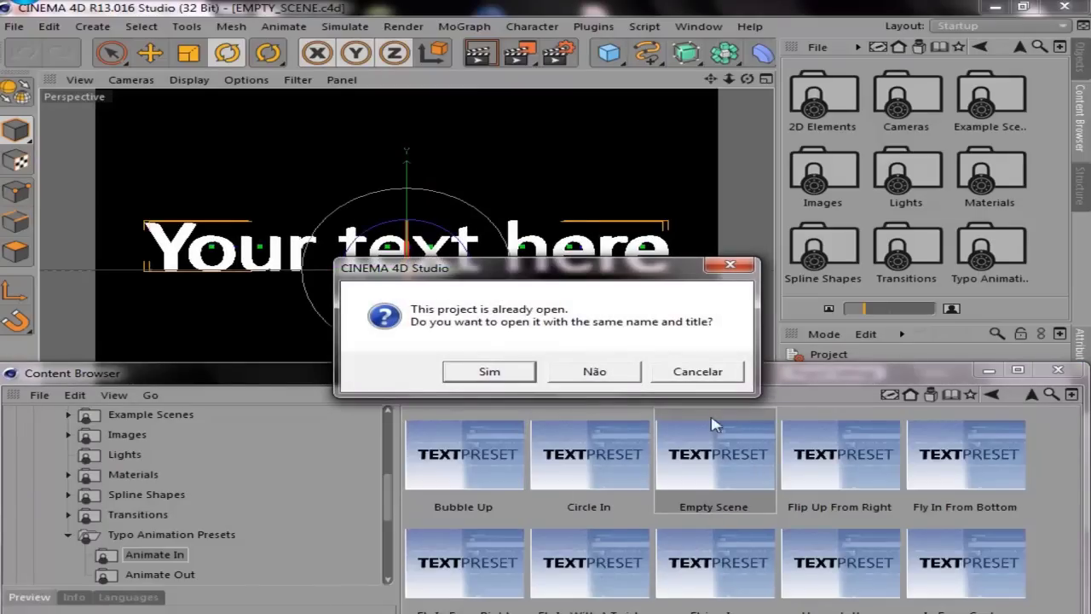
left_click(614, 372)
double_click(694, 446)
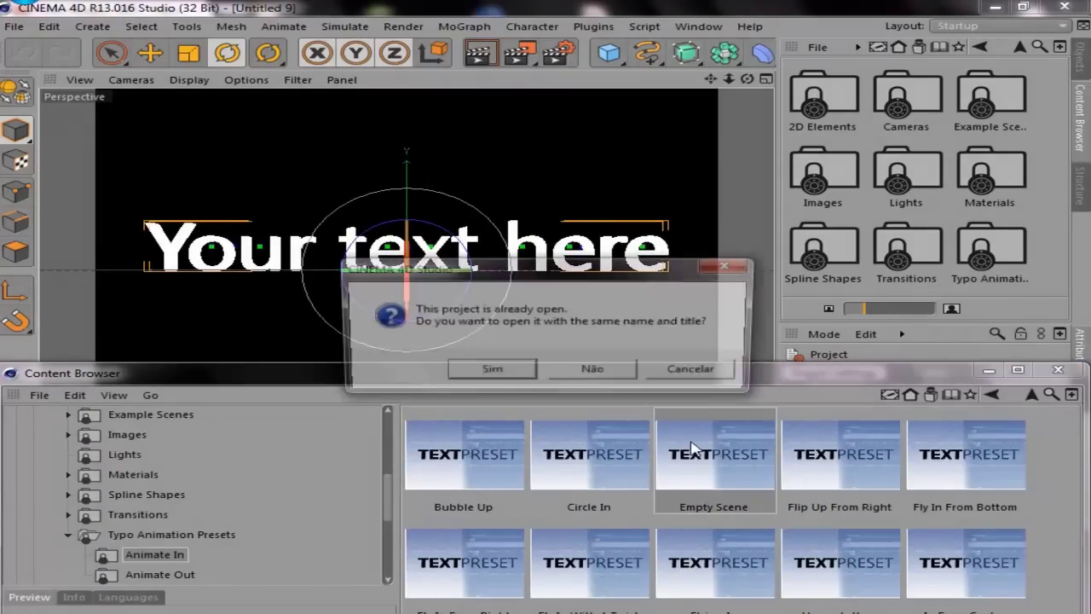
left_click(614, 376)
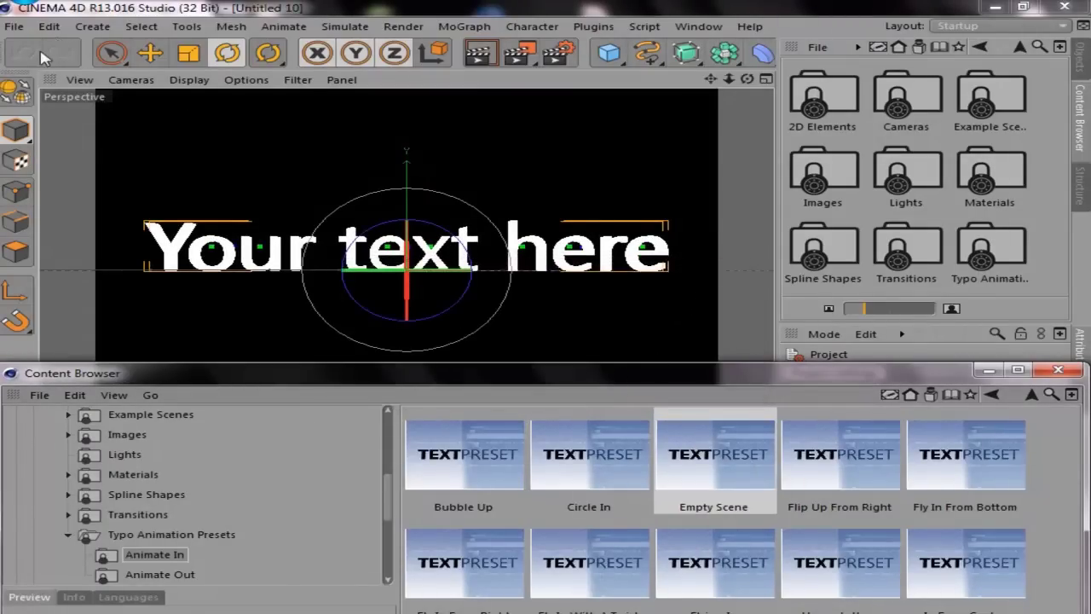
left_click(15, 26)
left_click(66, 52)
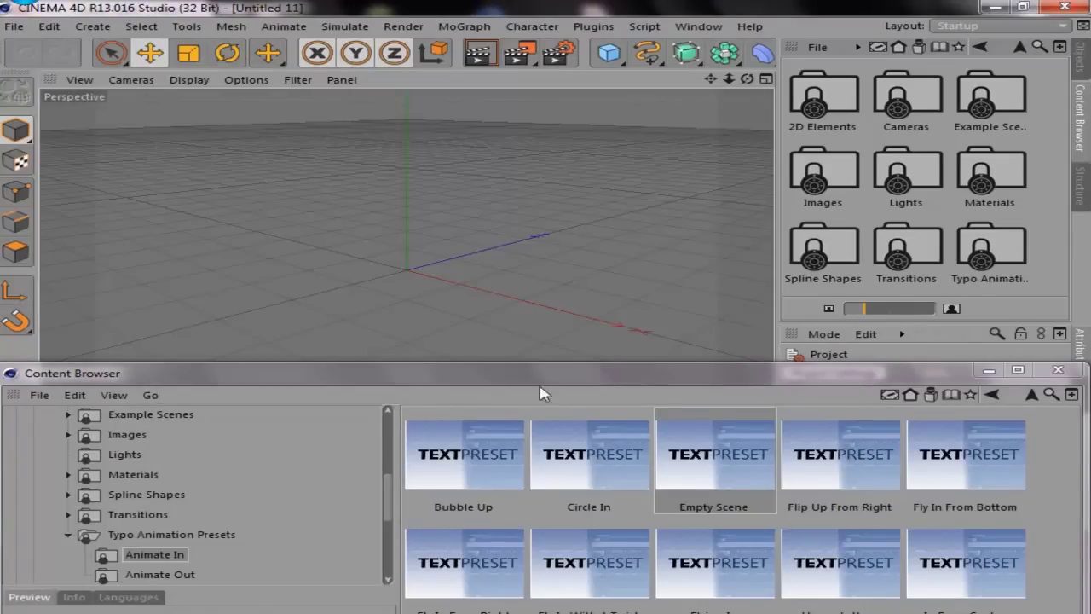
double_click(725, 436)
left_click(612, 373)
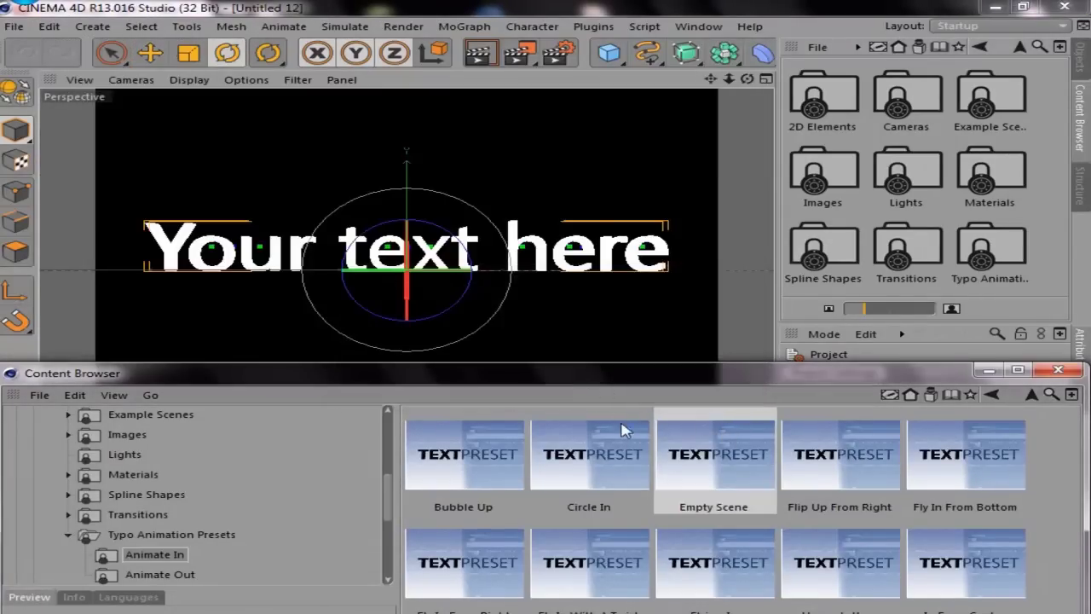
Play the text animation on the timeline, then move the preset browser back up
left_click_drag(539, 369, 461, 526)
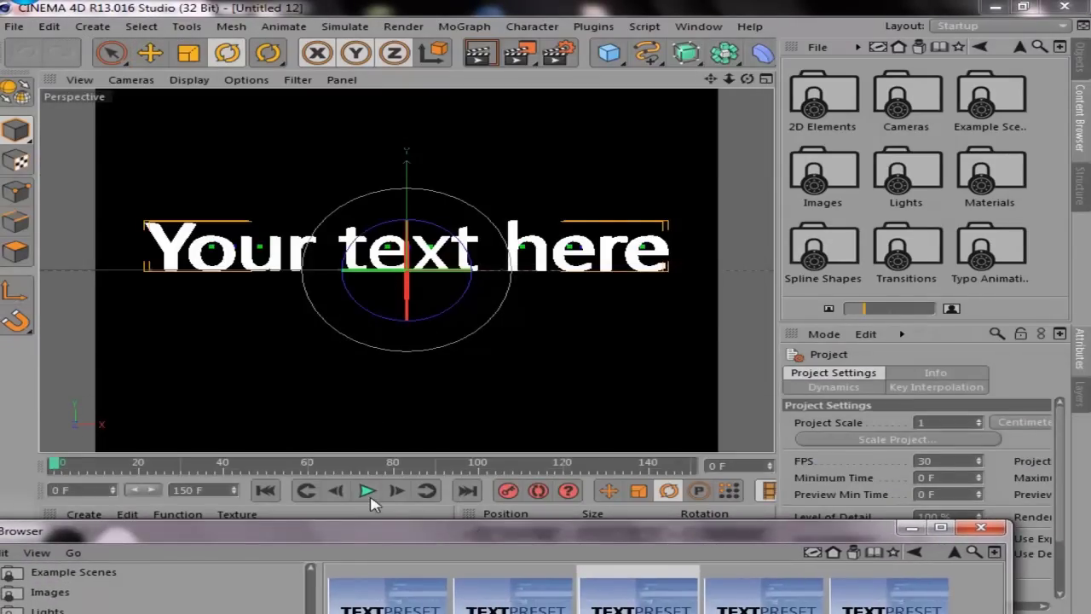
left_click(367, 491)
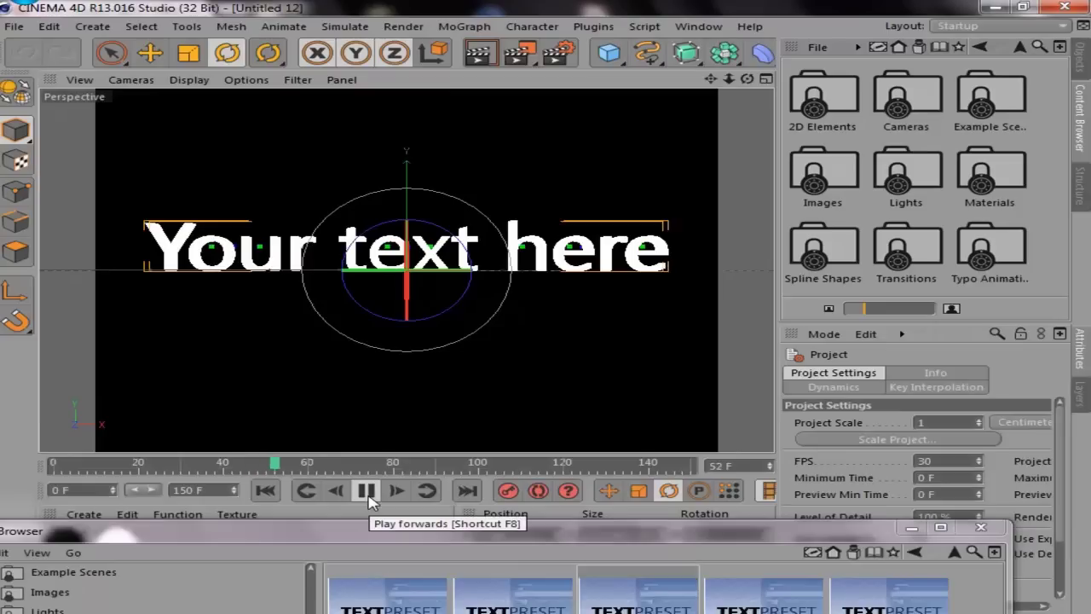
mouse_move(450, 530)
left_mouse_down()
mouse_move(537, 397)
mouse_move(477, 292)
left_mouse_up()
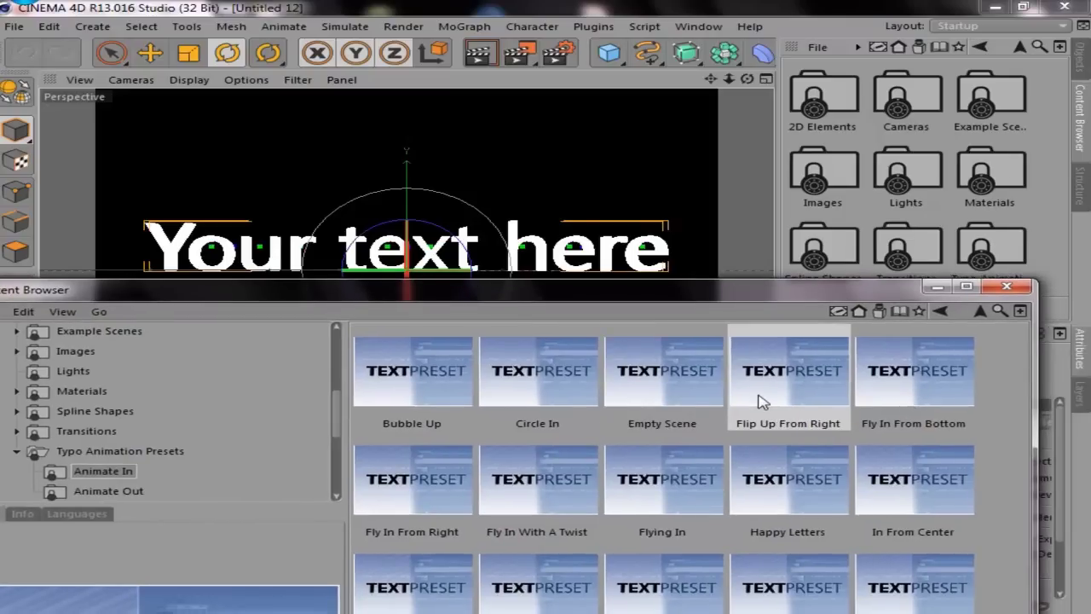
Preview the Flip Up From Right, Fly In From Bottom and Fly In From Right presets
double_click(762, 402)
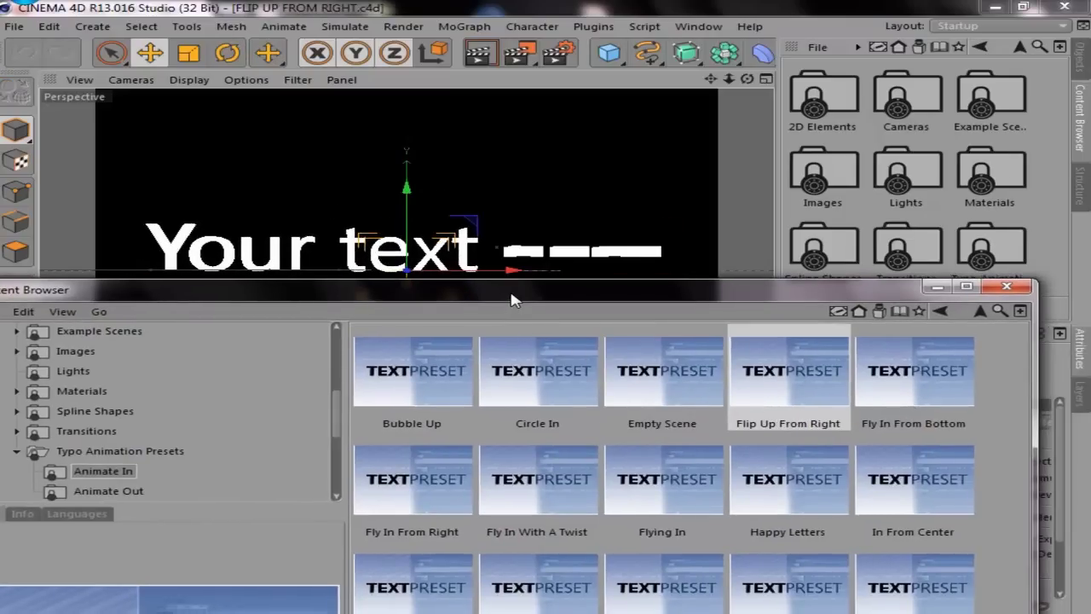
double_click(943, 388)
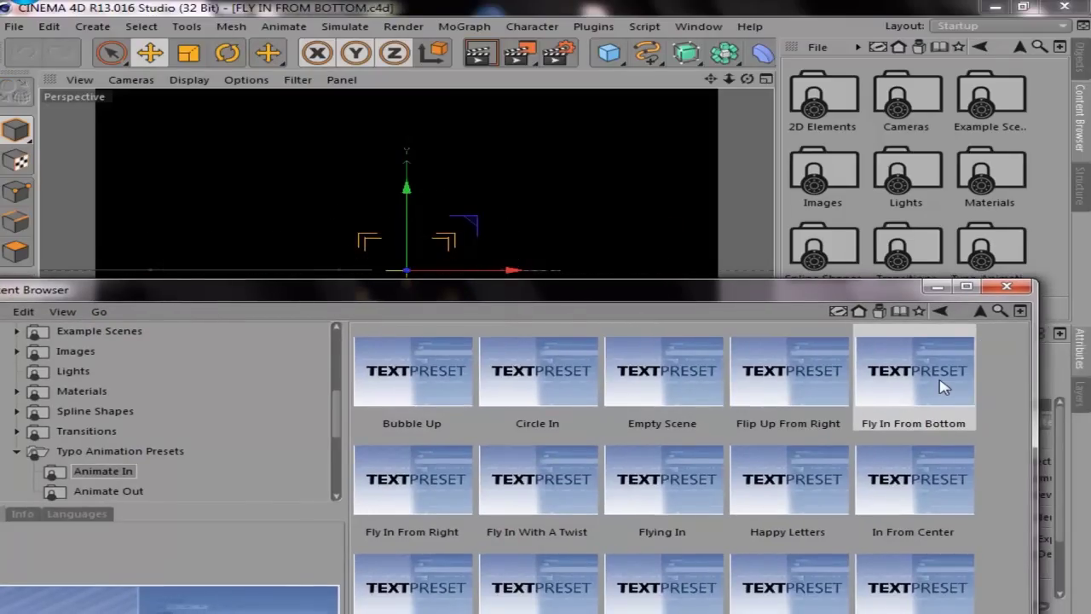
left_click_drag(565, 296, 555, 334)
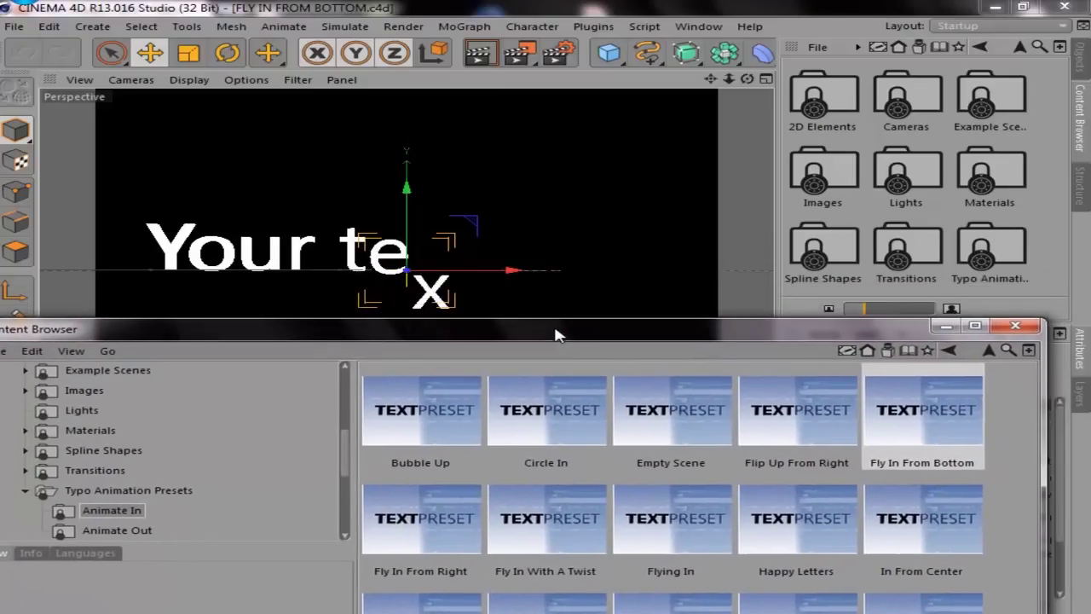
left_click(454, 530)
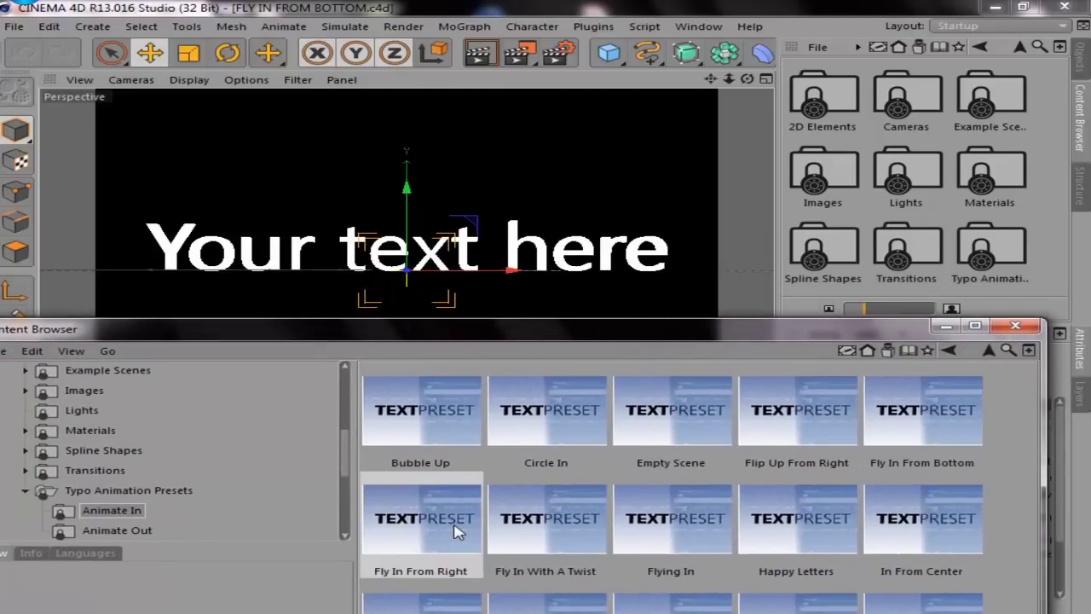
double_click(454, 530)
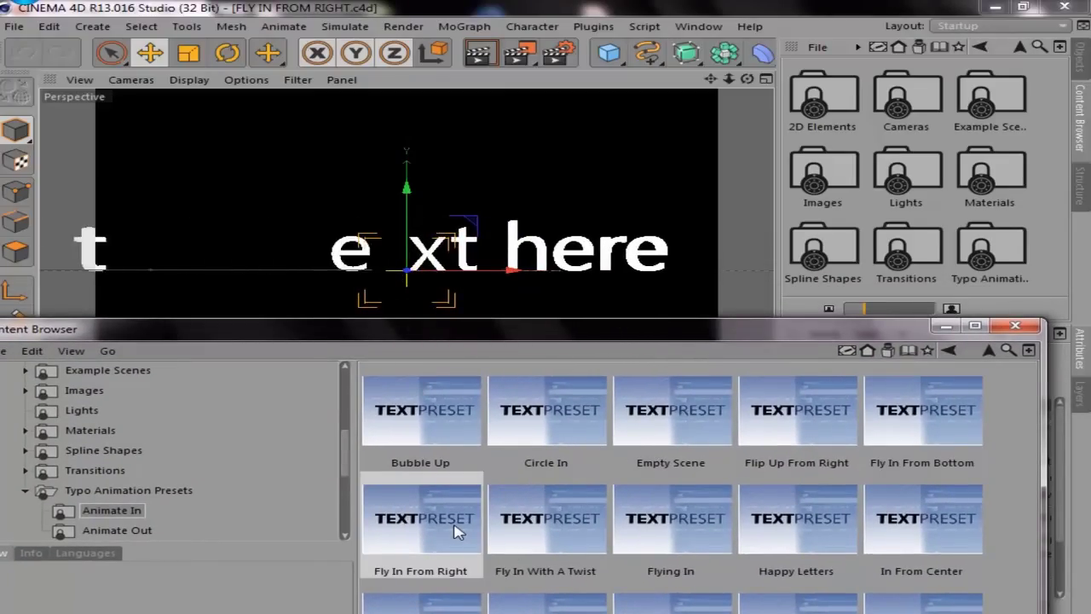
Load Fly In With A Twist as Untitled 13, then return to Typo Animation Presets
double_click(545, 524)
left_click(573, 381)
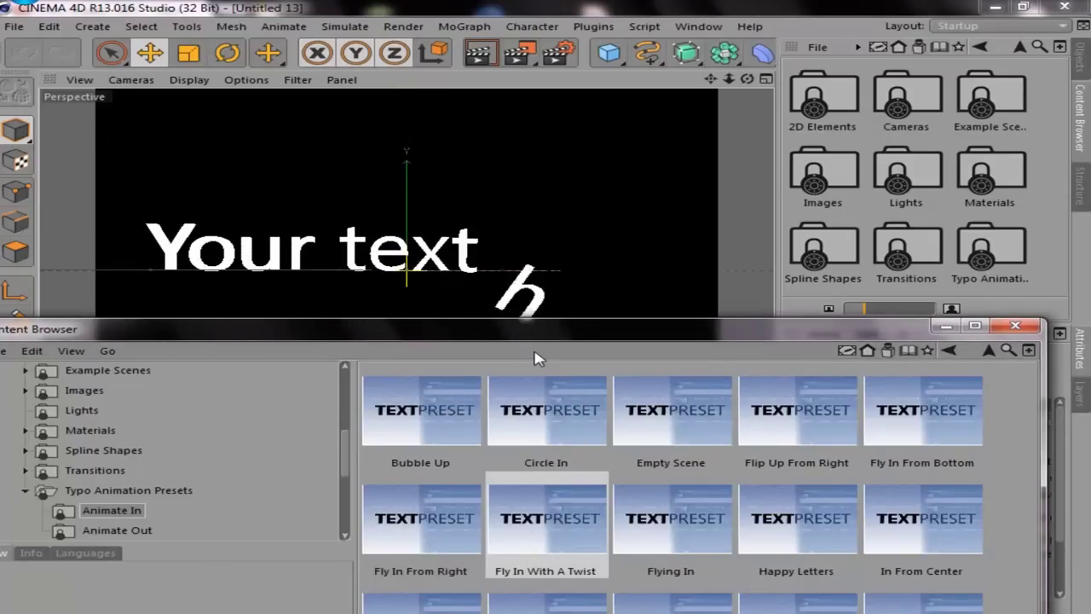
mouse_move(580, 327)
left_mouse_down()
mouse_move(569, 457)
mouse_move(661, 300)
mouse_move(604, 319)
left_mouse_up()
left_click(1035, 318)
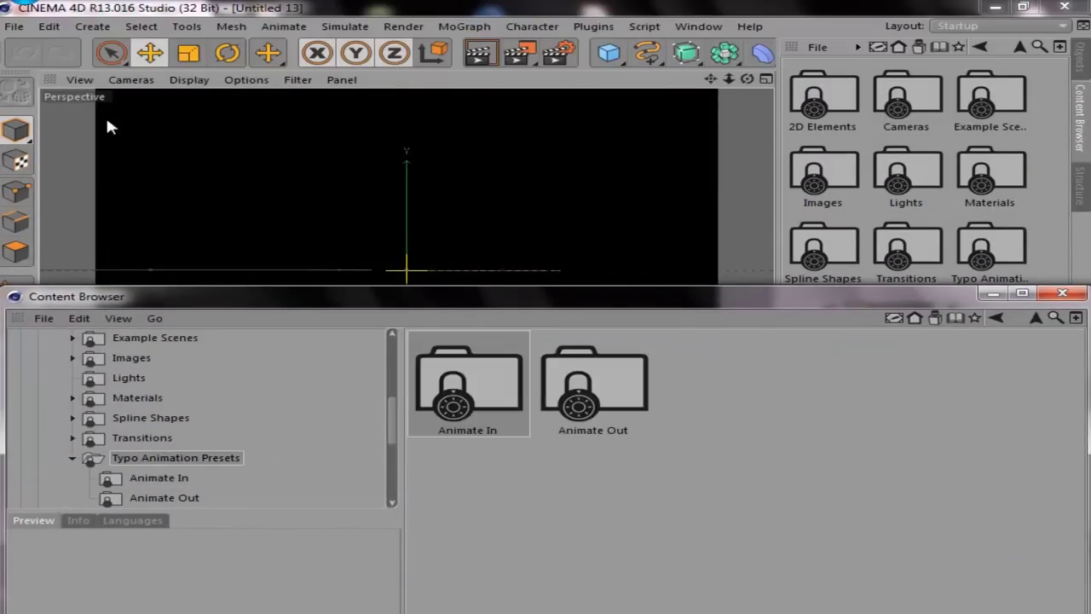
Start a new scene and preview the Animate Out presets In Your Face, Rain Out and Random Out
left_click(14, 27)
left_click(35, 44)
double_click(601, 431)
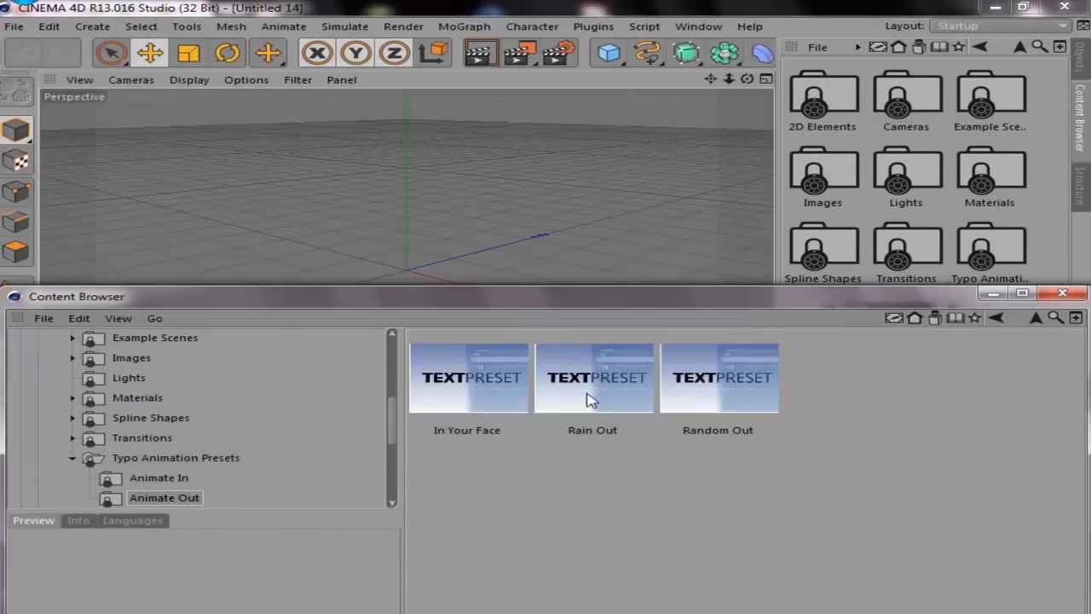
double_click(506, 402)
left_click_drag(537, 300, 526, 398)
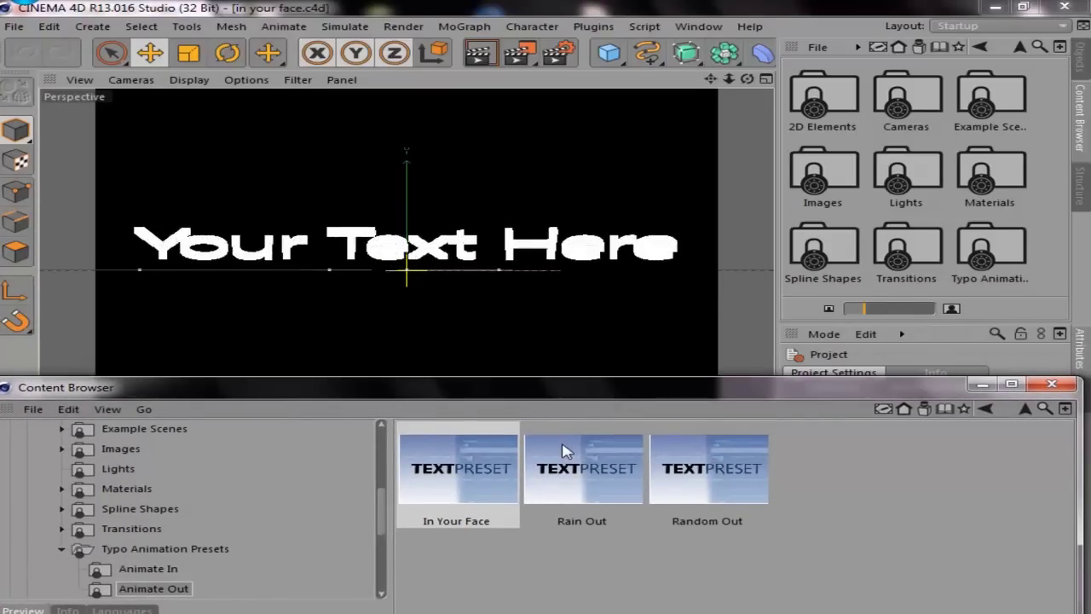
double_click(584, 463)
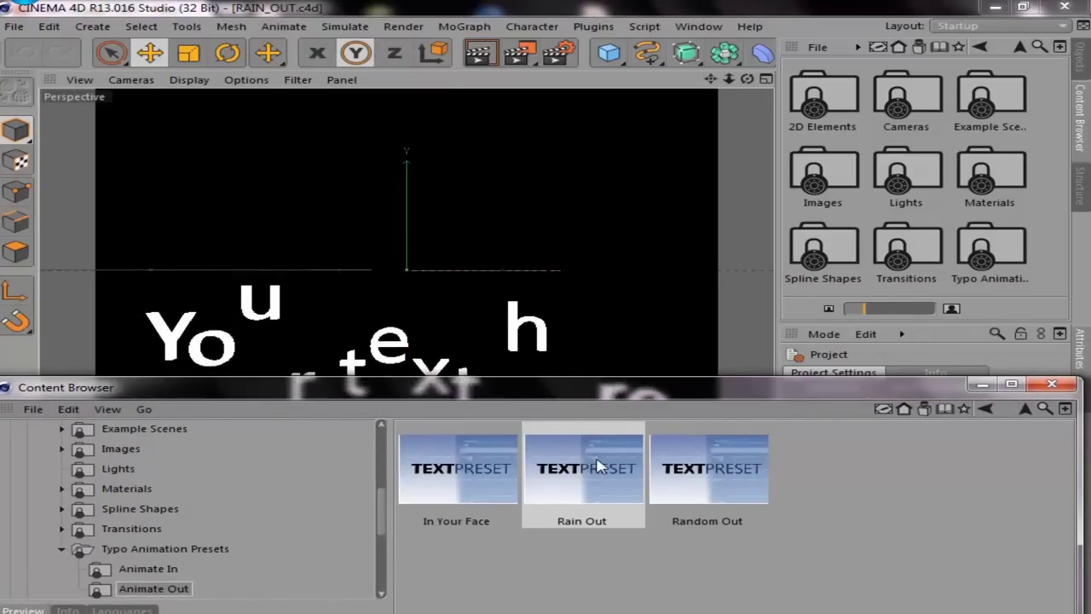
left_click_drag(556, 387, 538, 512)
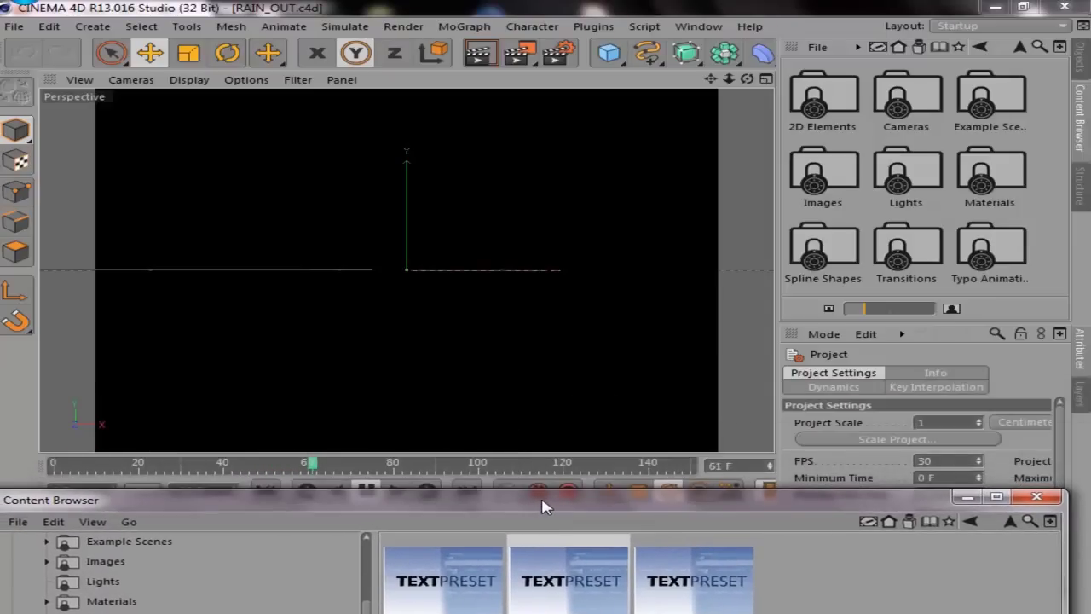
left_click(83, 468)
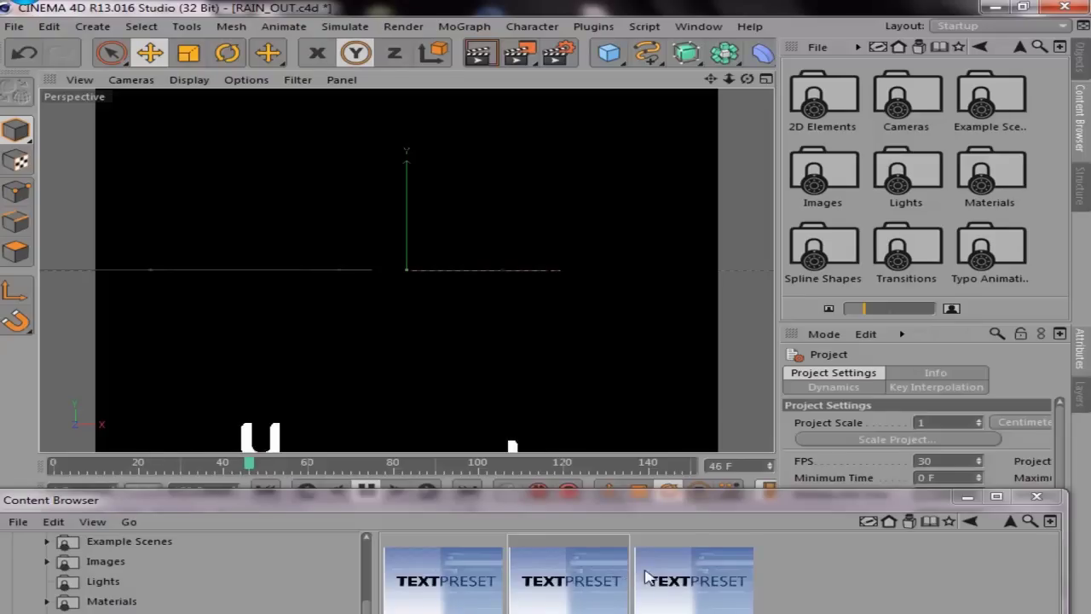
double_click(693, 599)
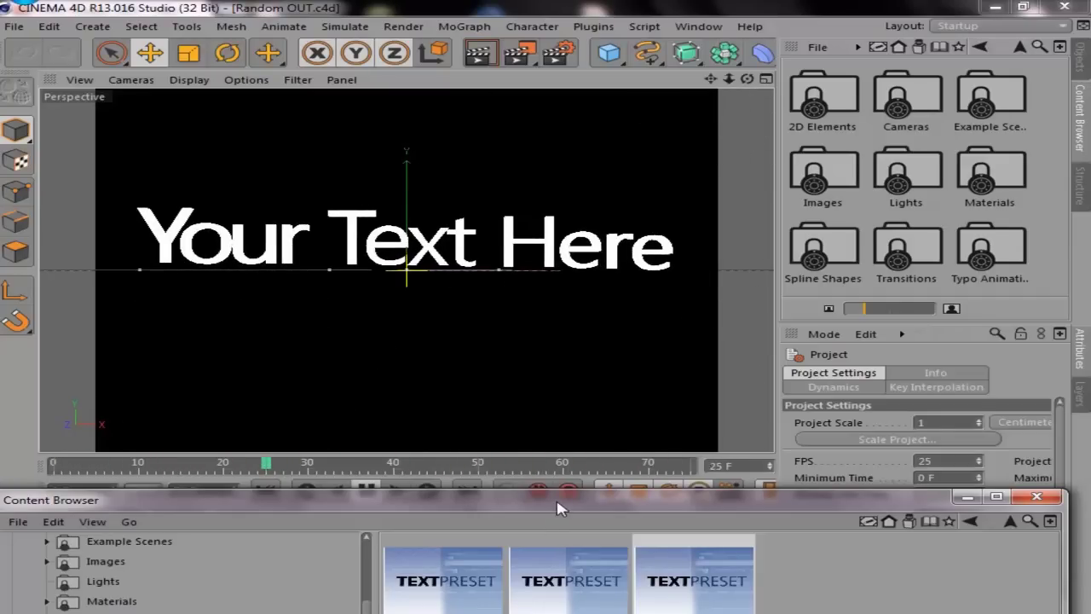
left_click_drag(559, 507, 599, 140)
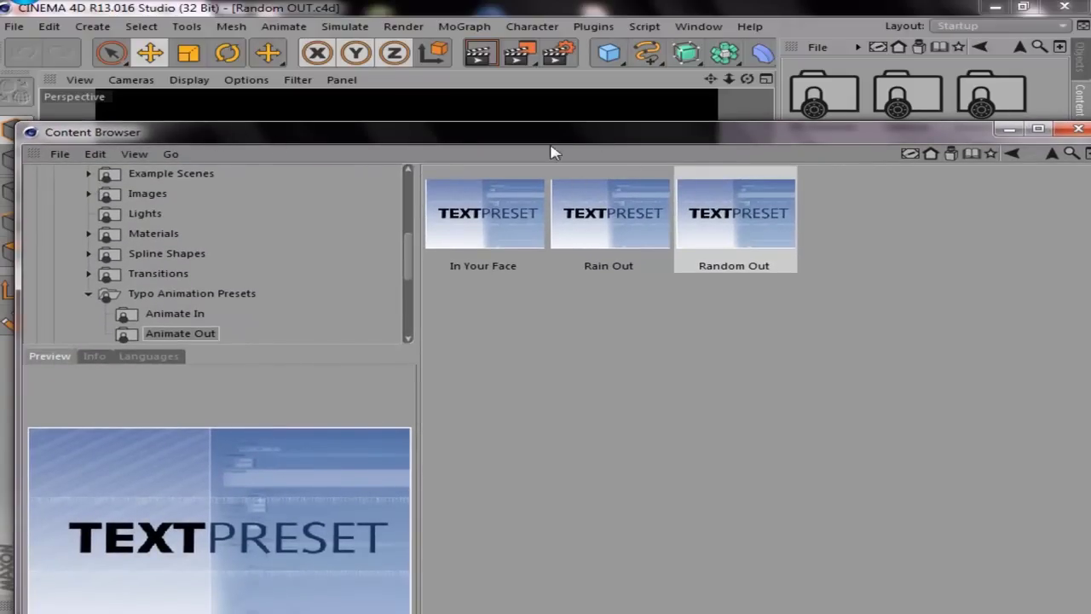
left_click_drag(709, 134, 509, 342)
Return to the Animate In folder and start an empty Untitled 15 scene
left_click(849, 366)
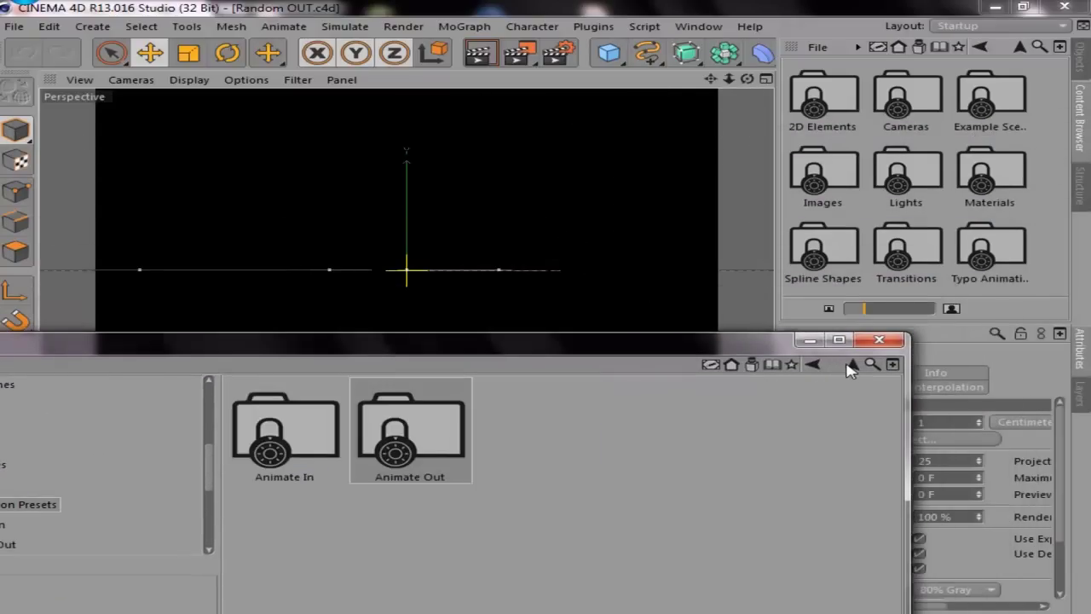
double_click(247, 435)
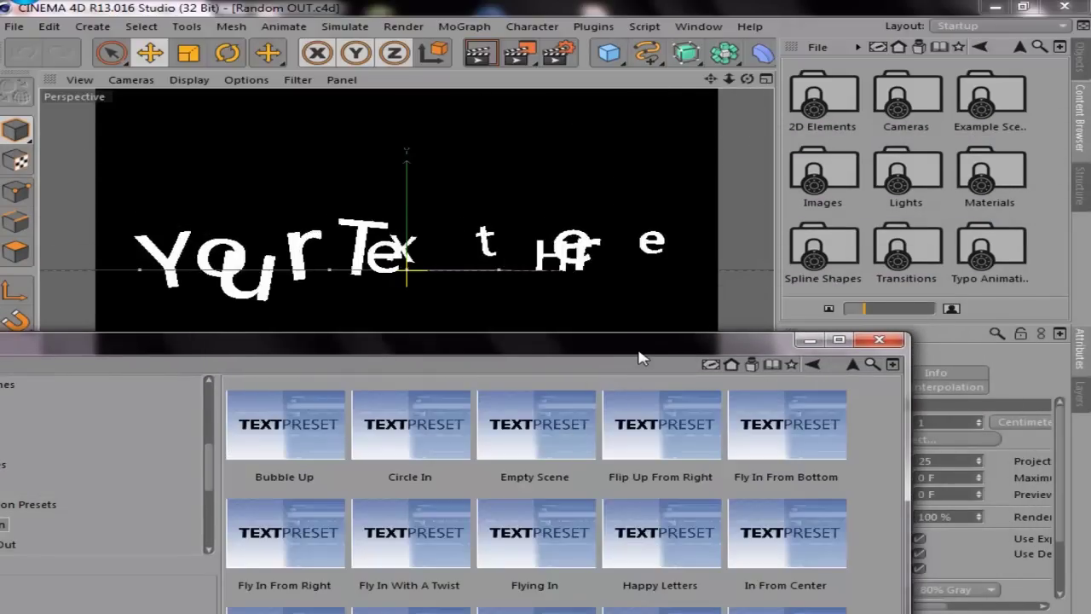
left_click_drag(641, 358, 777, 240)
left_click(14, 26)
left_click(64, 52)
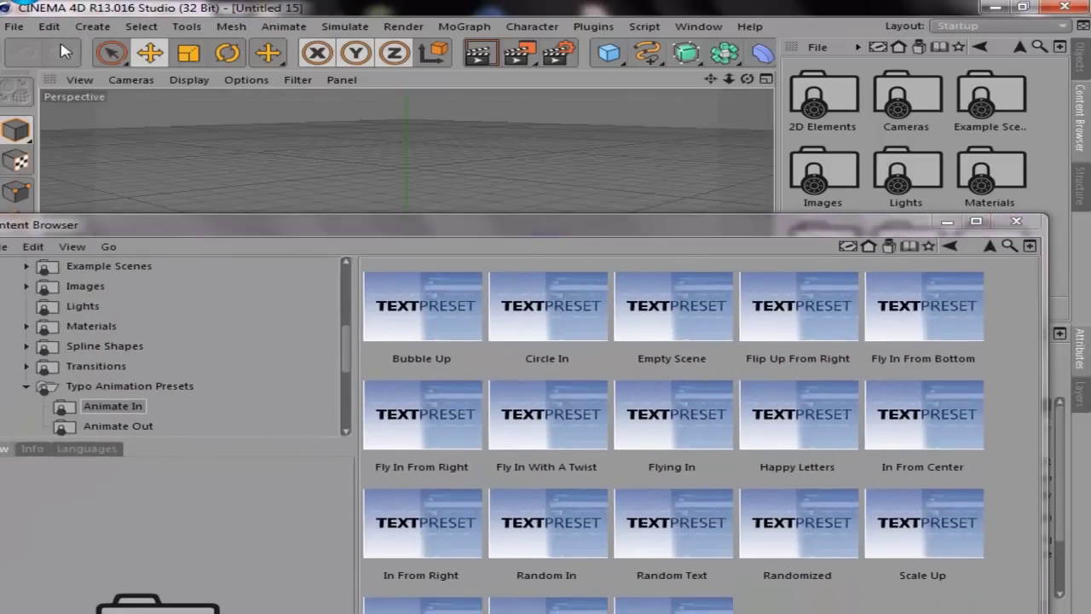
Preview the Random In and In From Right Animate In presets
double_click(758, 533)
left_click_drag(605, 227, 558, 366)
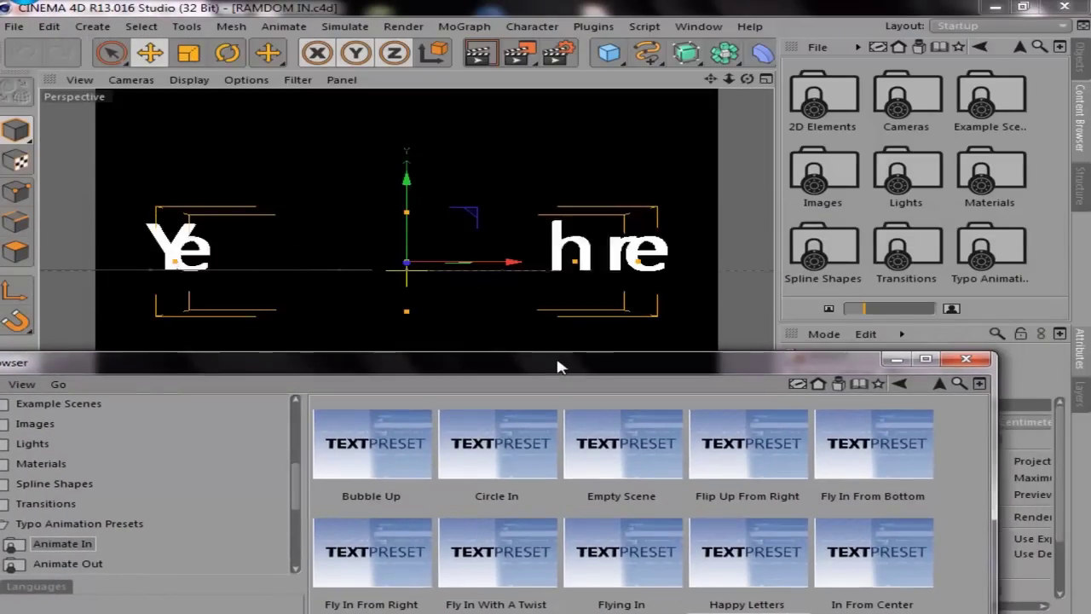
left_click_drag(558, 366, 575, 183)
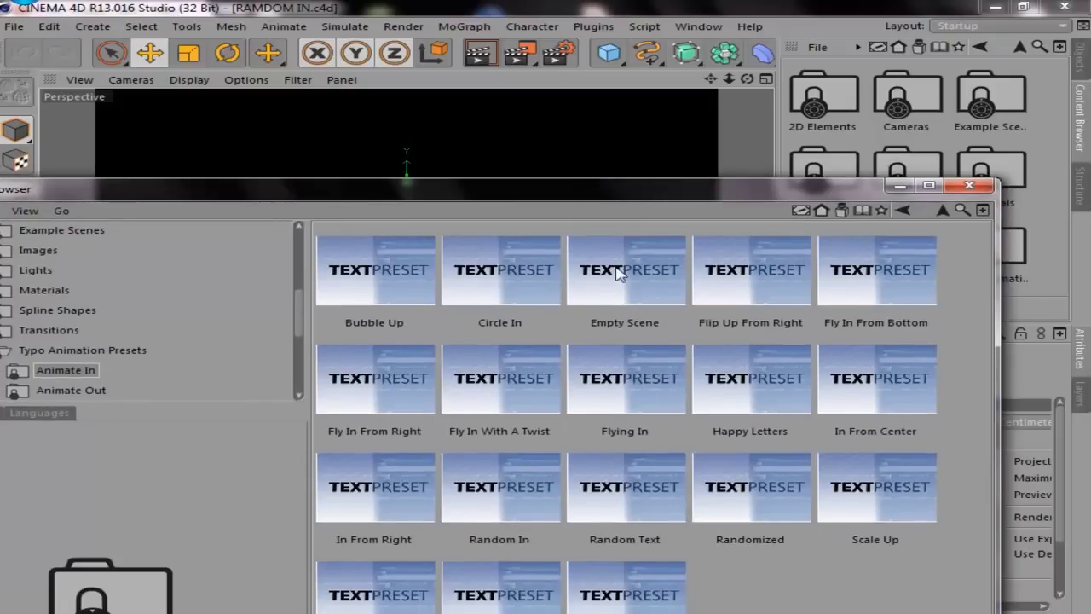
double_click(499, 528)
left_click_drag(611, 187, 641, 426)
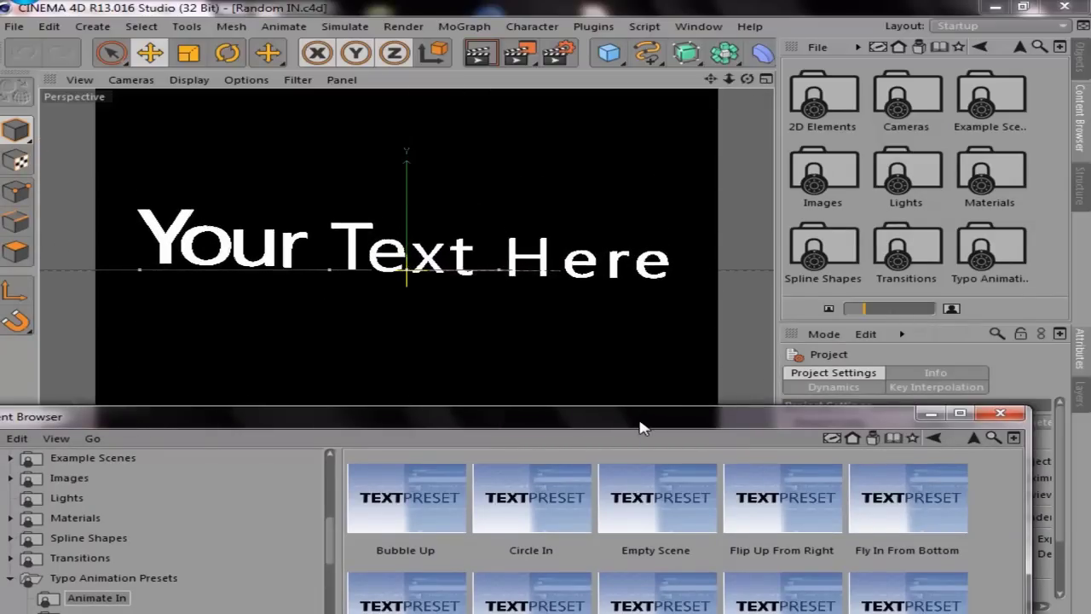
left_click_drag(641, 428, 697, 270)
double_click(463, 554)
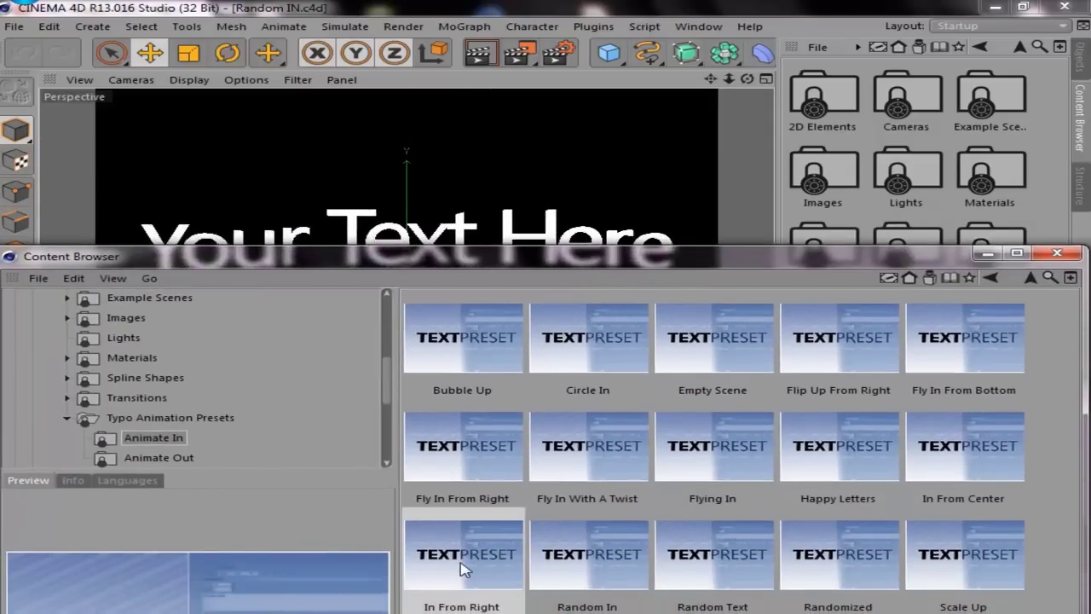
left_click(580, 370)
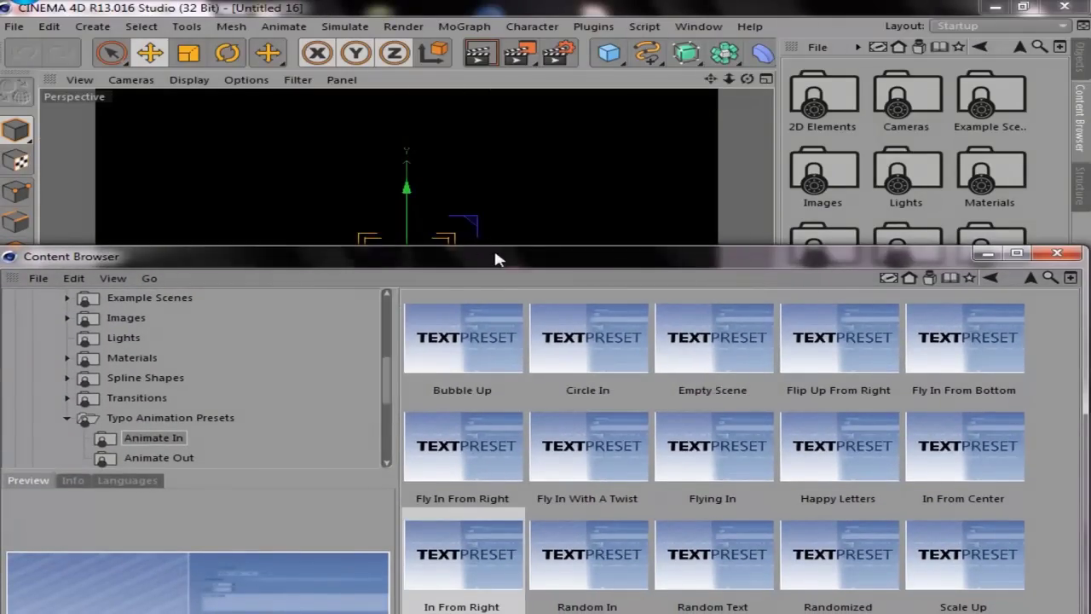
left_click_drag(497, 260, 439, 449)
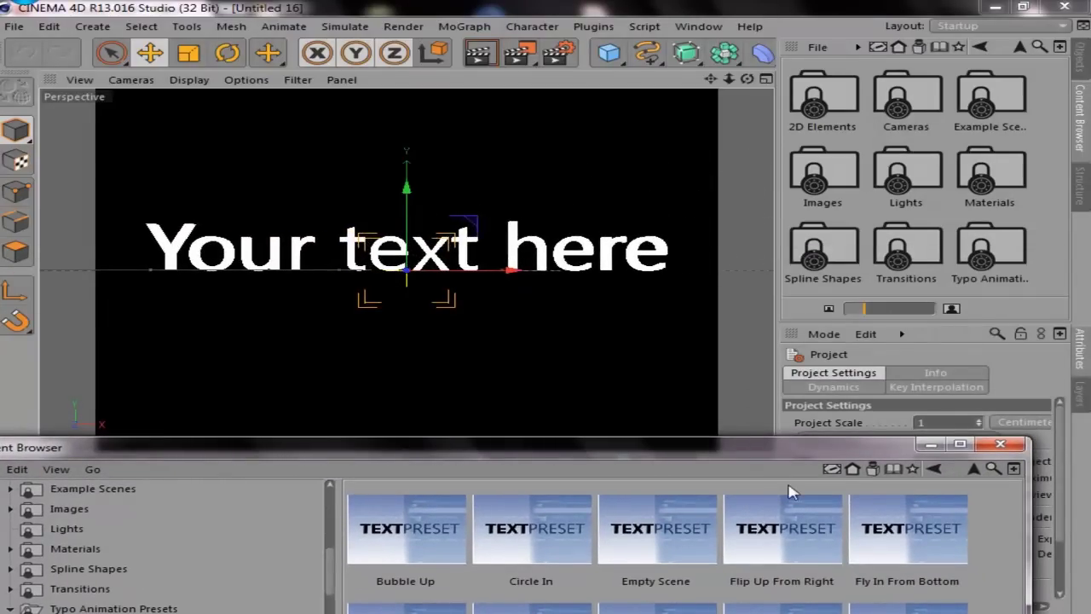
Load Random Text, then In From Center declining the reopen prompt, and close the browser
left_click_drag(761, 450, 753, 132)
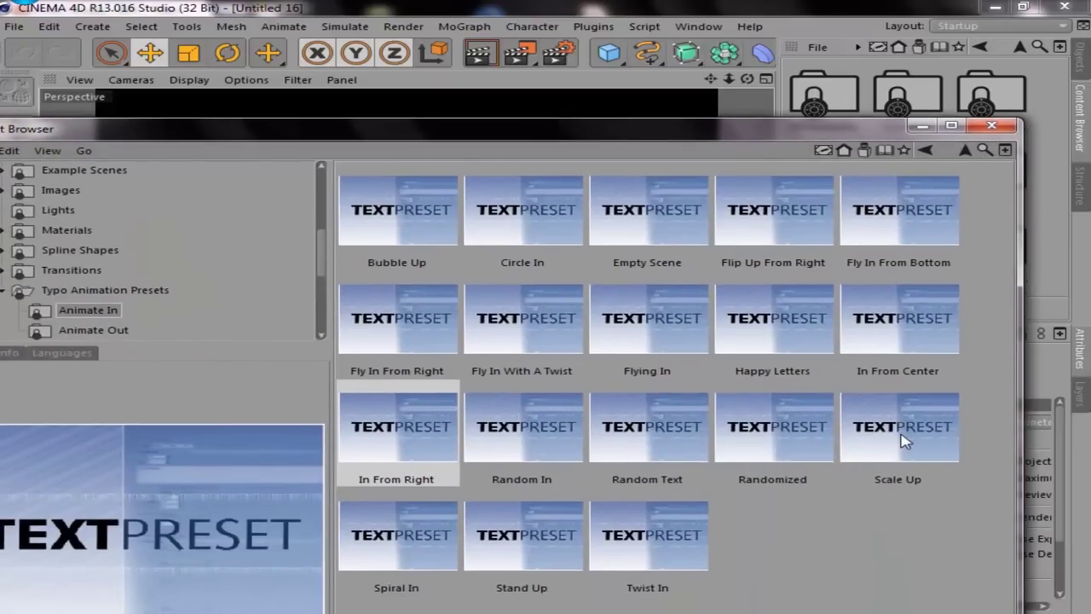
double_click(655, 435)
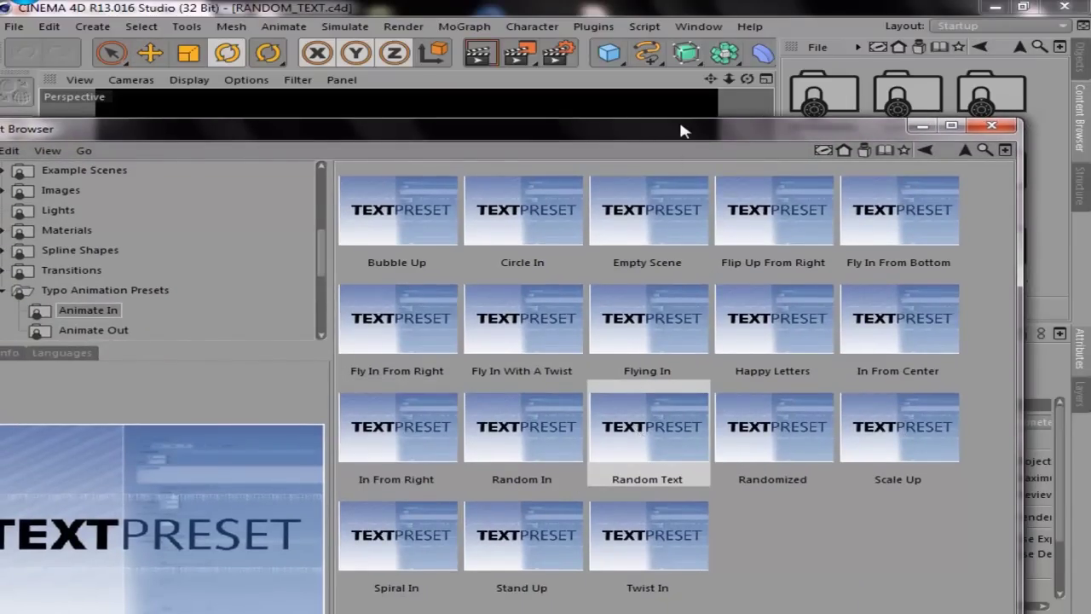
left_click_drag(681, 129, 689, 283)
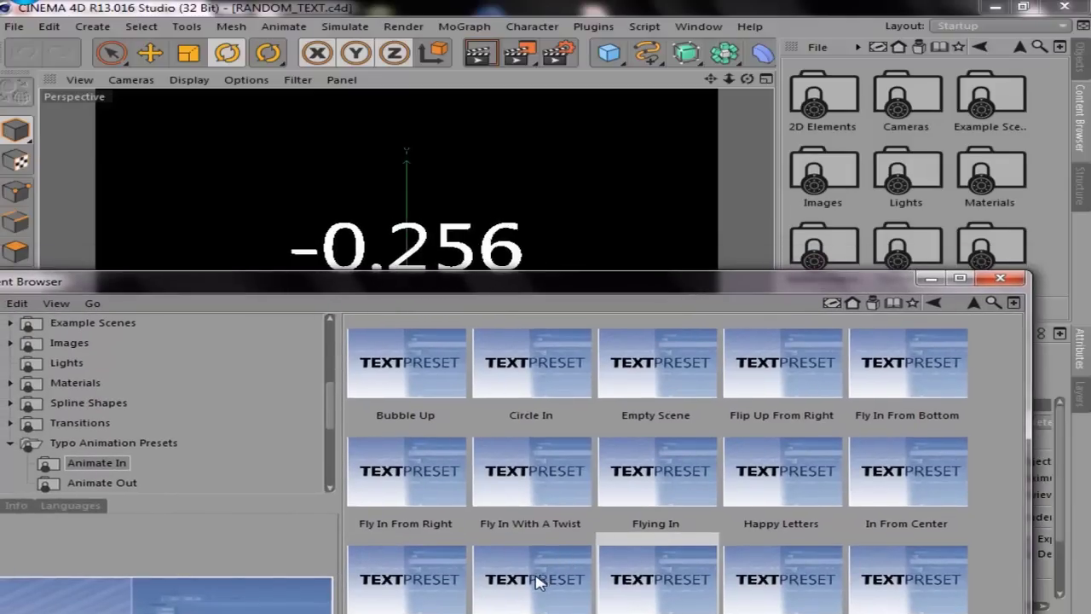
left_click_drag(644, 290, 644, 312)
double_click(907, 491)
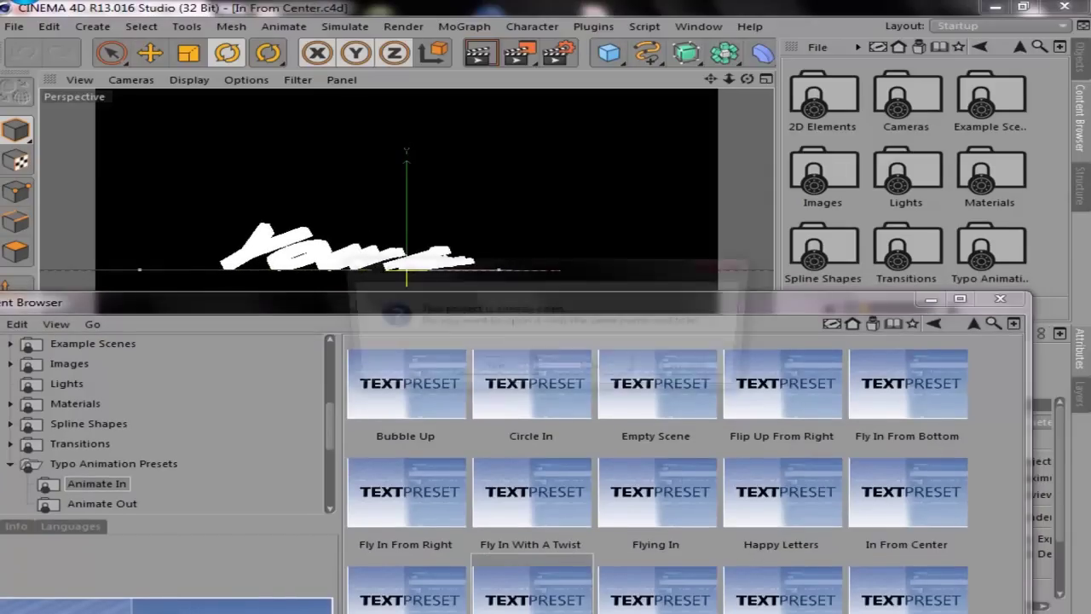
left_click(607, 372)
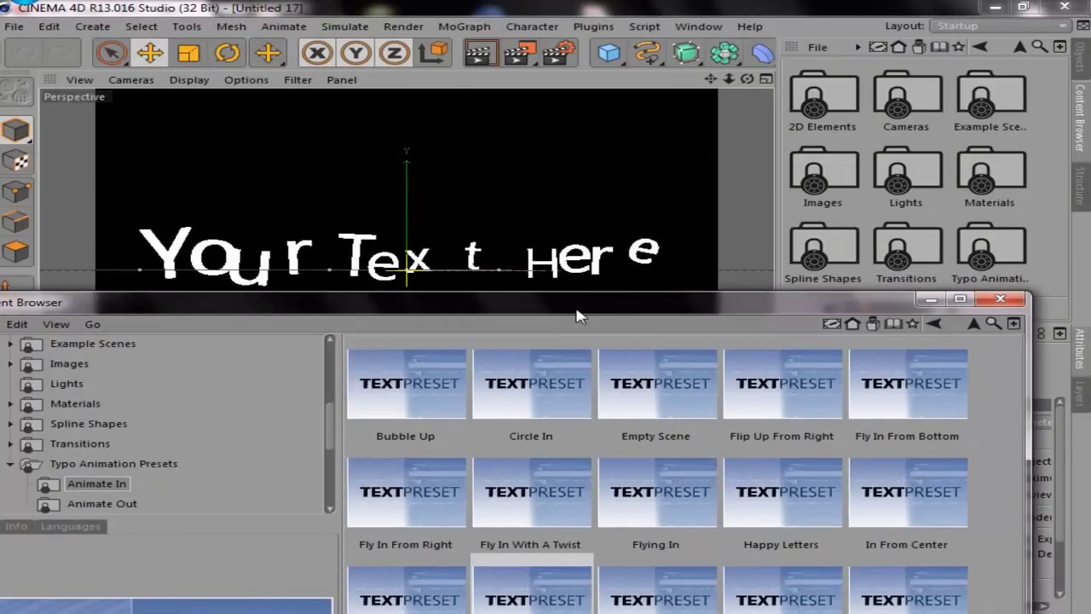
mouse_move(833, 311)
left_mouse_down()
mouse_move(903, 89)
mouse_move(853, 50)
left_mouse_up()
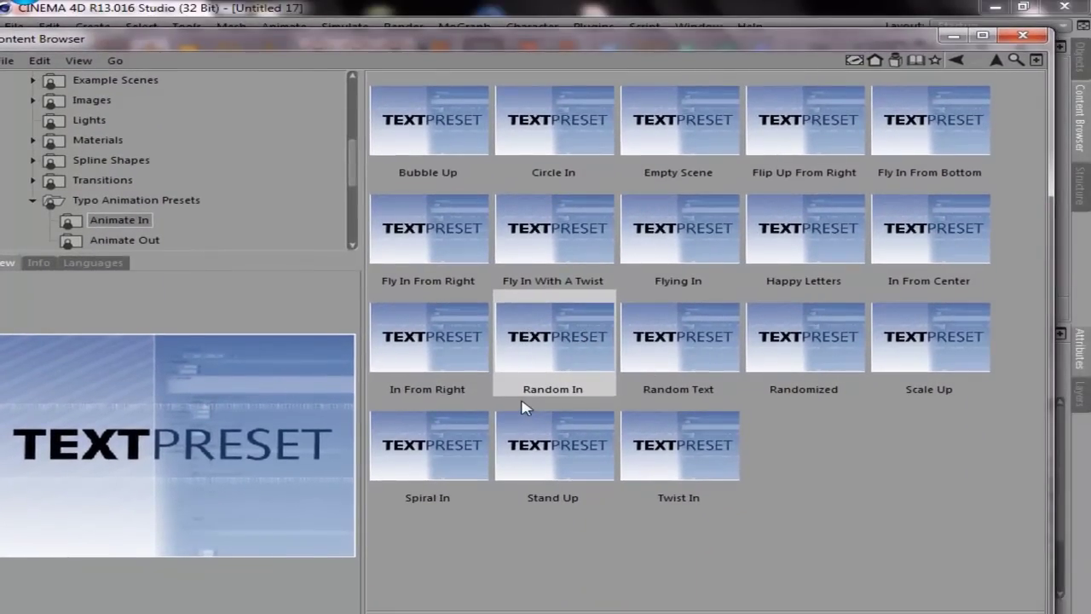
left_click(1022, 35)
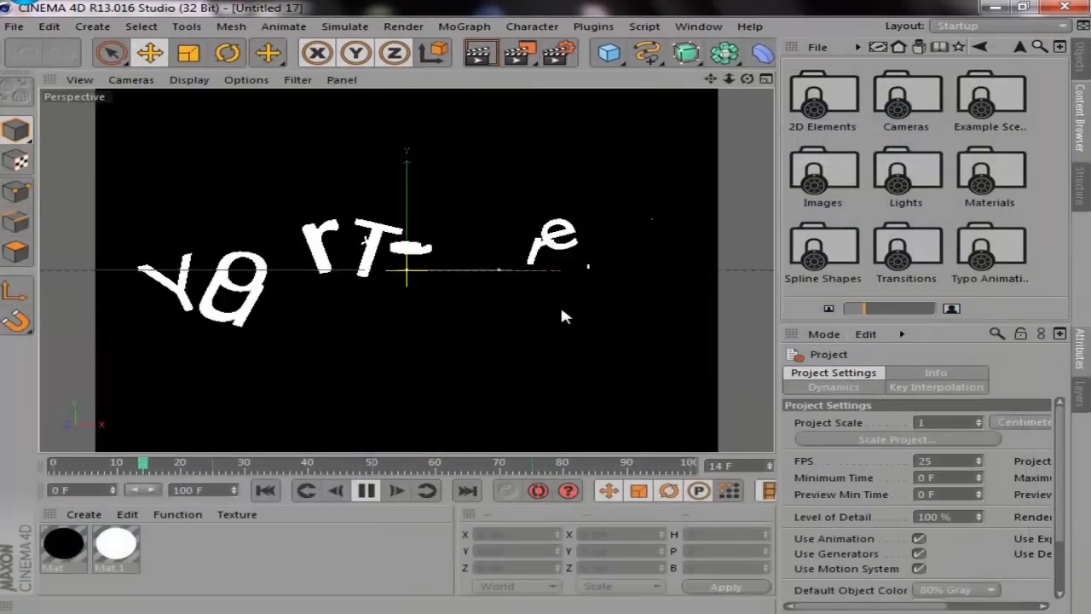
Stop playback, list the scene's objects and view through the scene camera
left_click(367, 490)
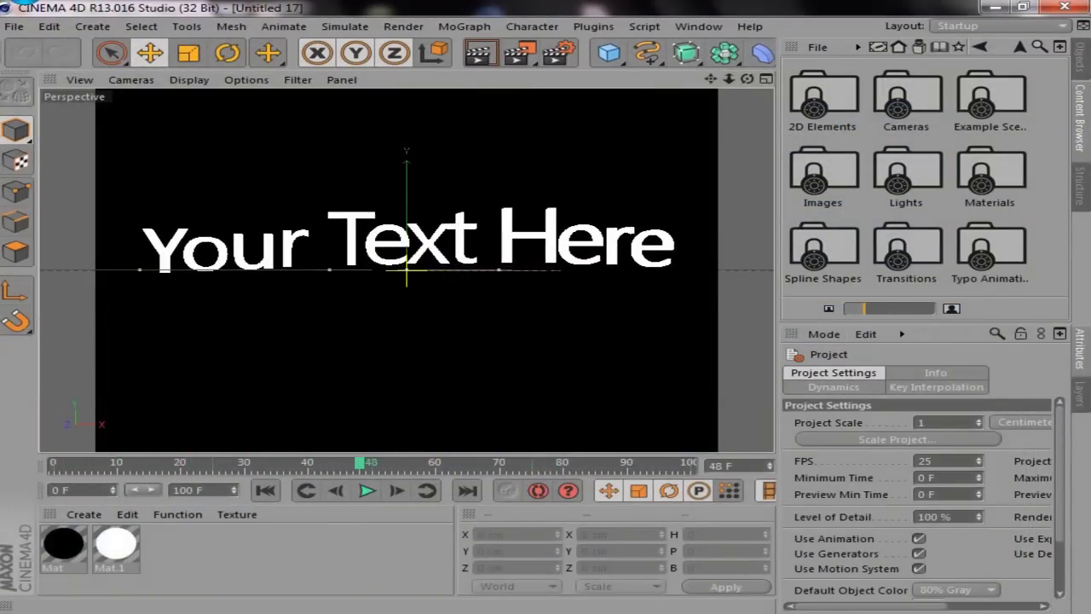
left_click(1084, 72)
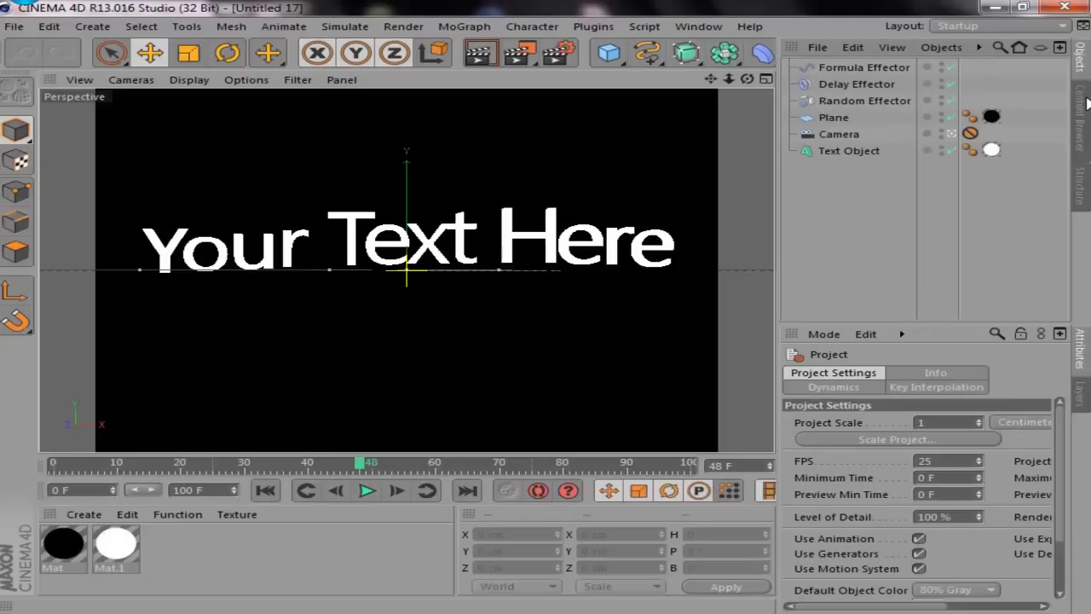
left_click_drag(831, 179, 852, 69)
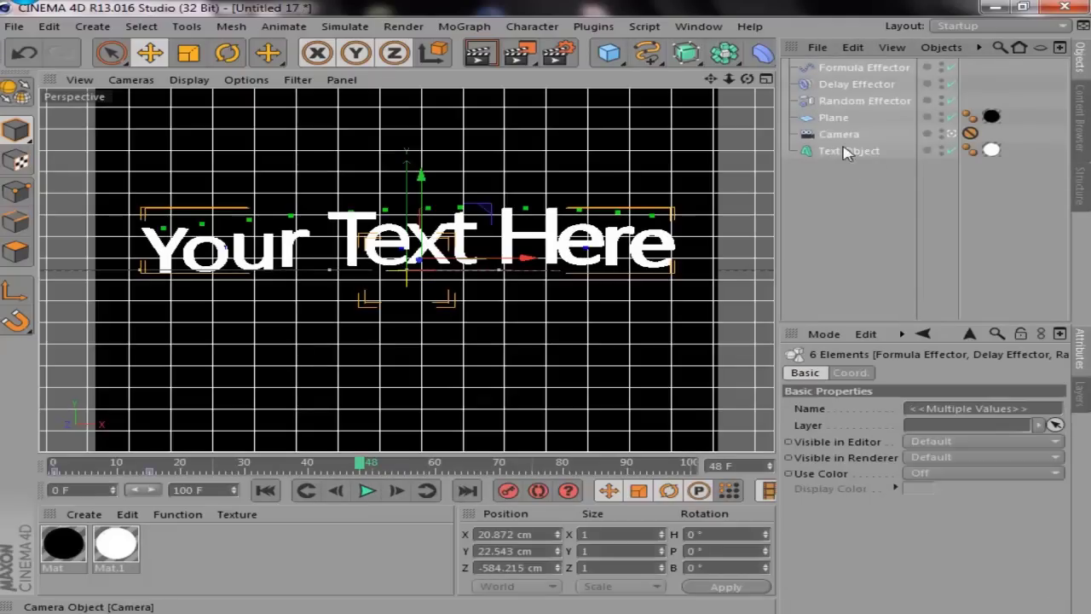
left_click(844, 236)
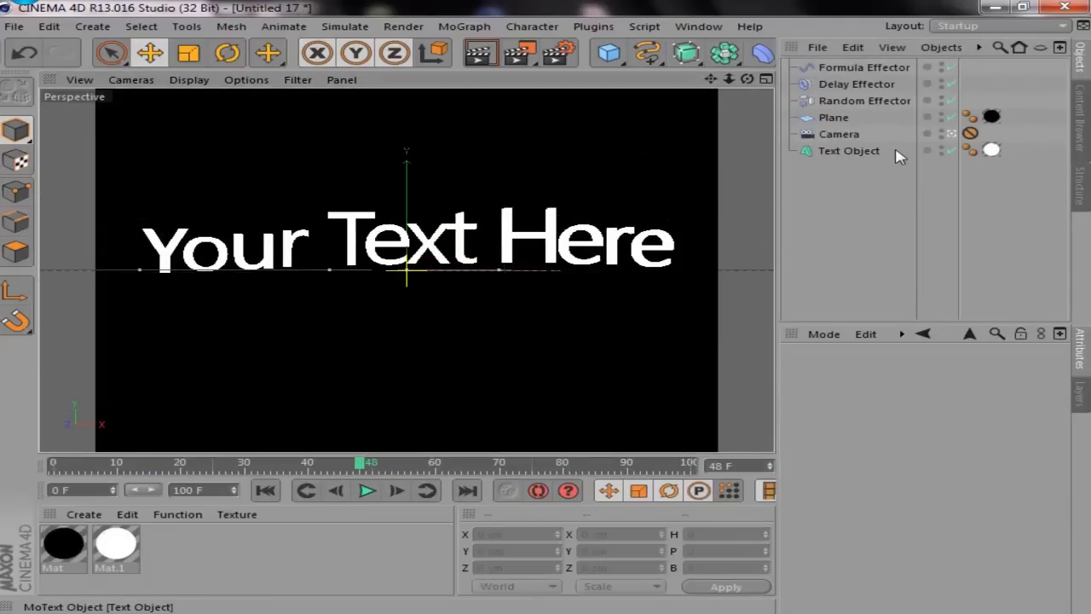
left_click(953, 134)
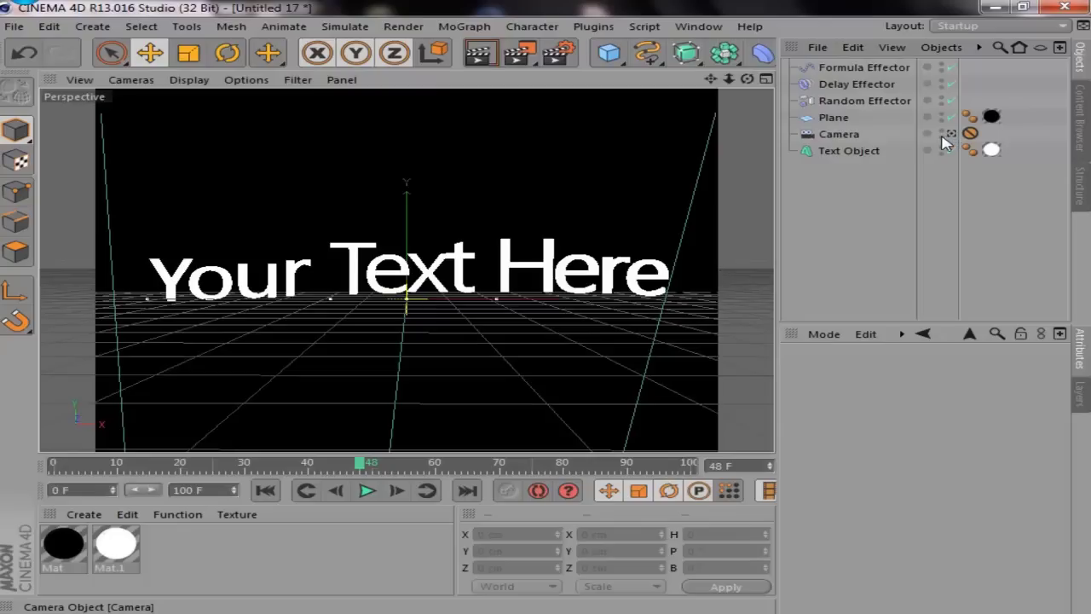
Delete the Plane object and replay the text animation from frame 0 through the camera
left_click_drag(716, 154, 693, 178, "alt")
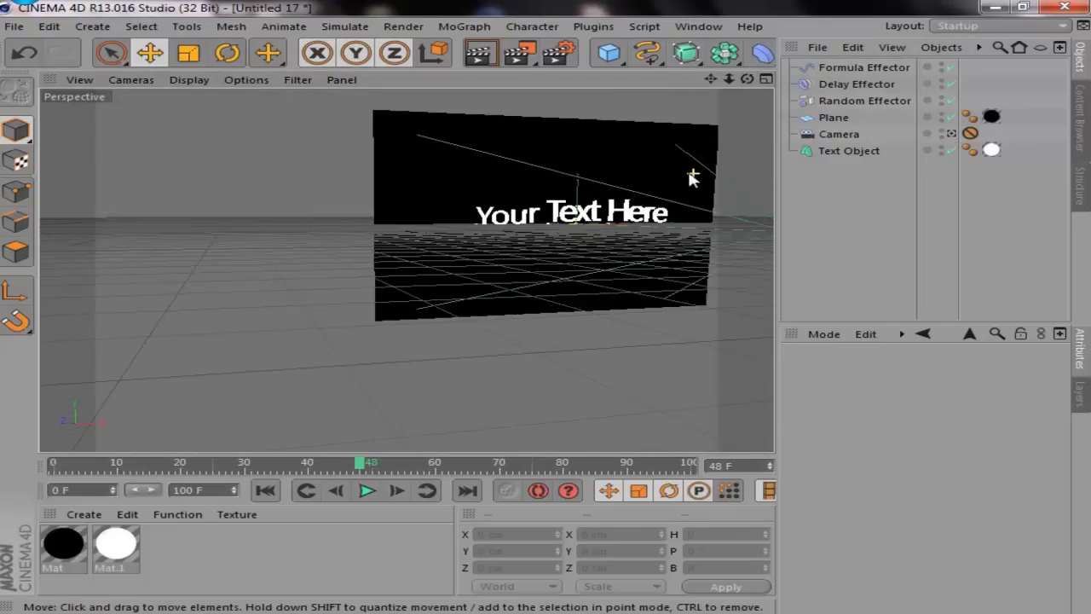
left_click(639, 158)
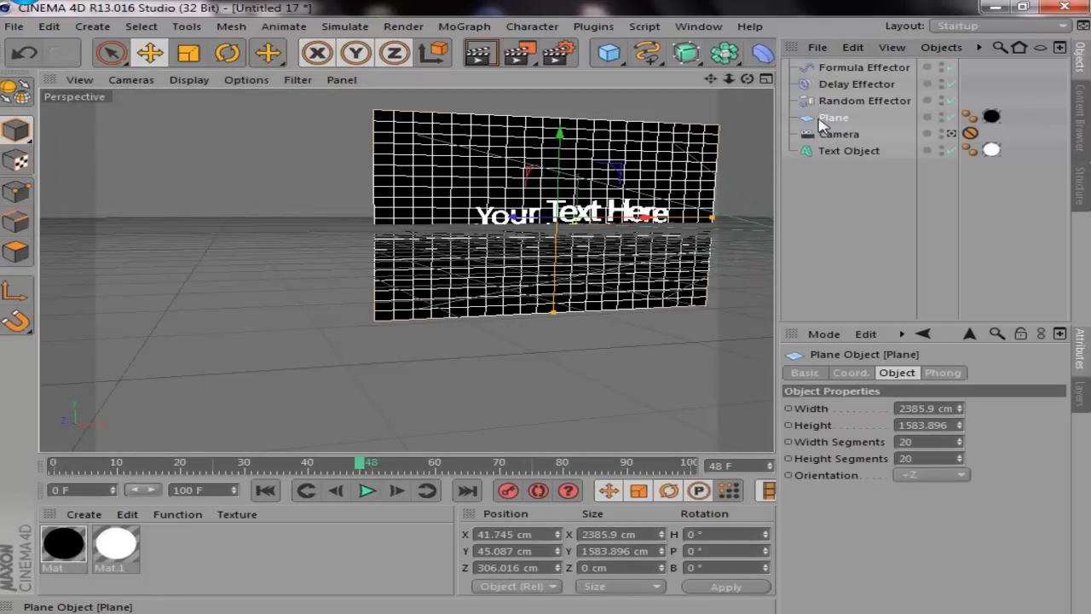
key("Delete")
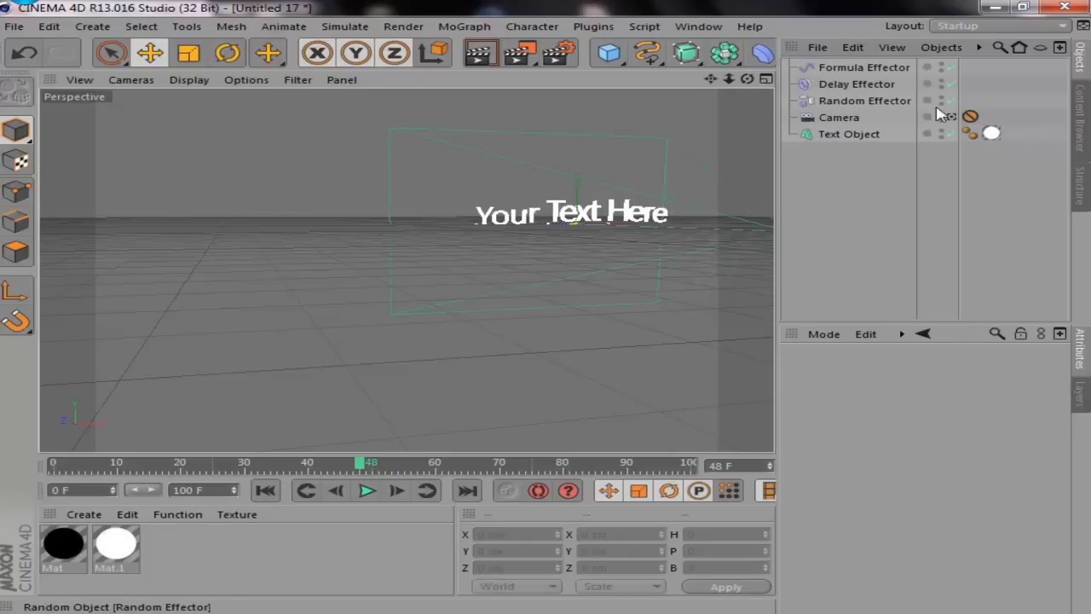
left_click(952, 117)
left_click(264, 490)
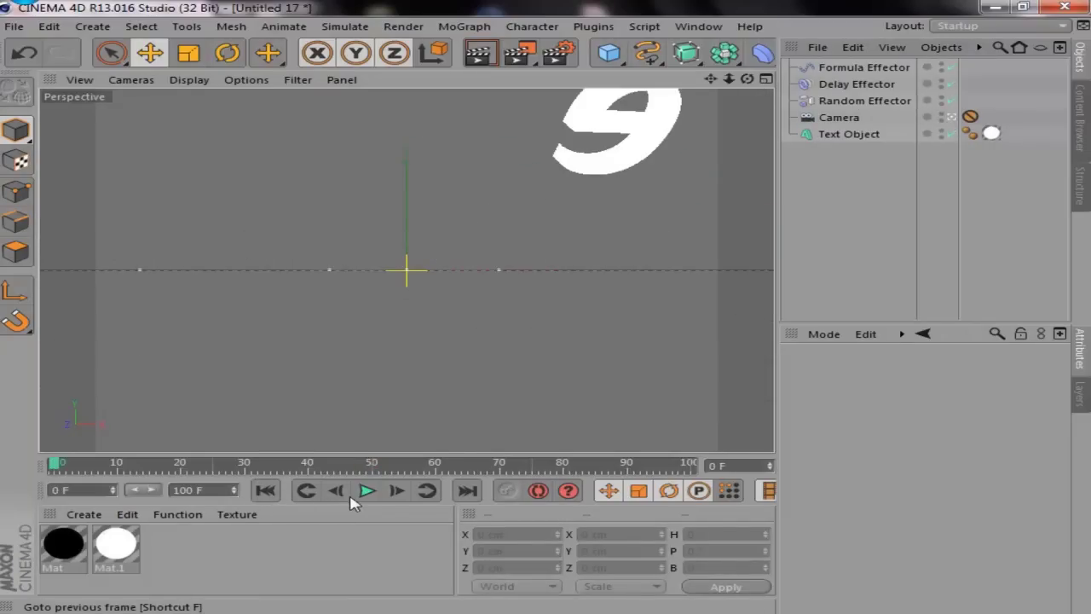
left_click(364, 493)
left_click(358, 501)
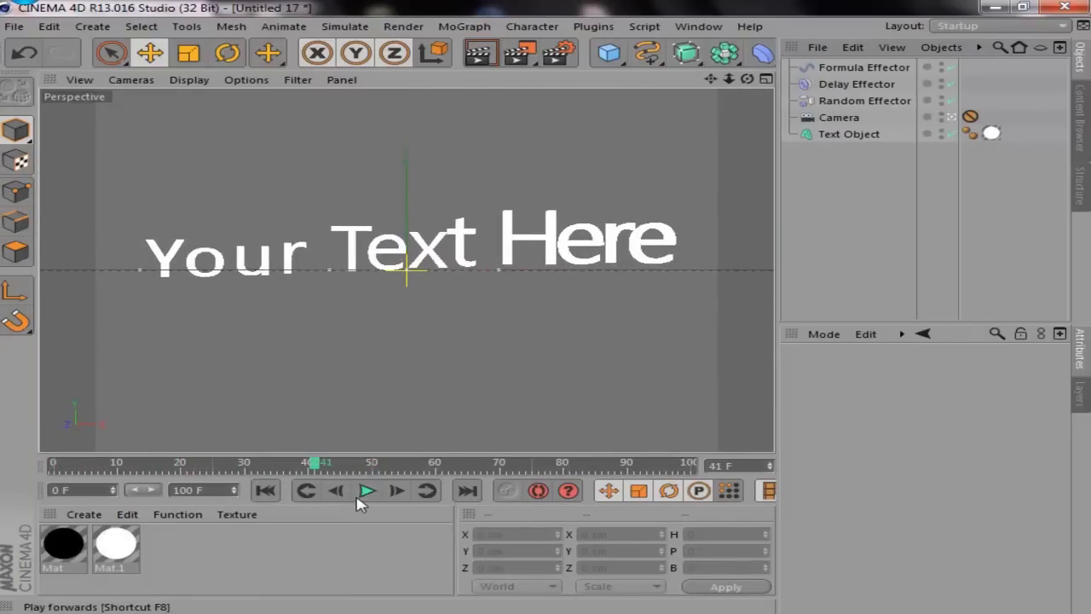
Open the Render Settings
left_click(558, 53)
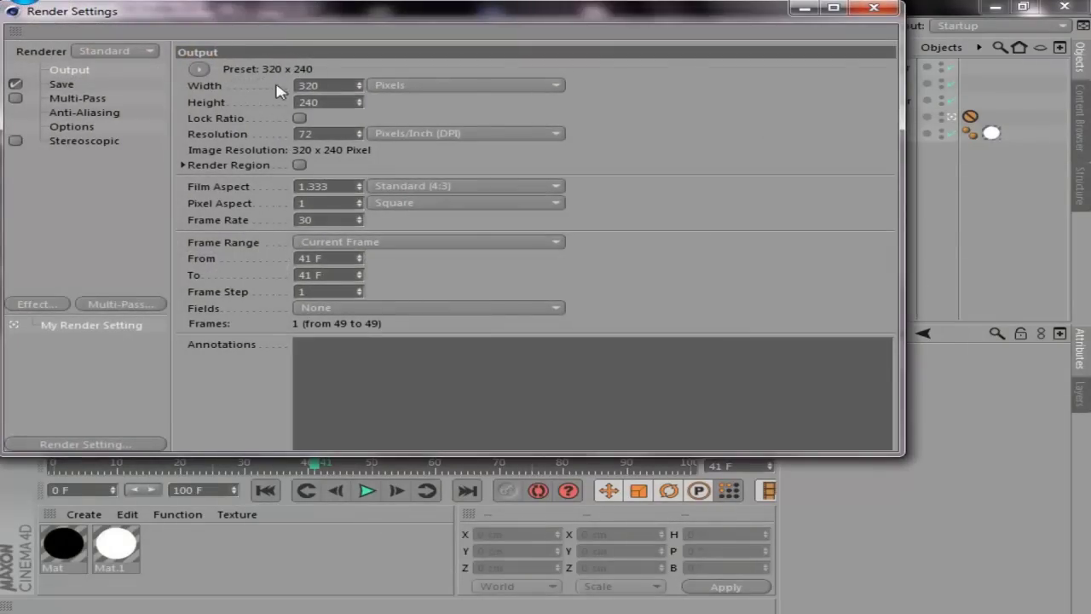
Set the render output preset to HDV/HDTV 720 29.97 (1280×720)
left_click(199, 68)
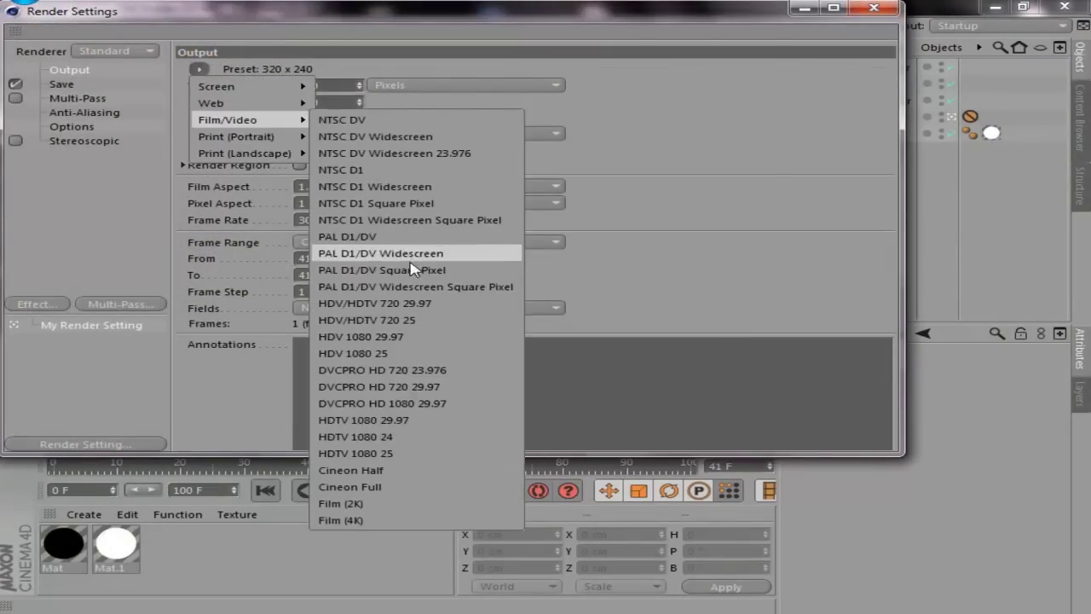
left_click(409, 303)
left_click(876, 9)
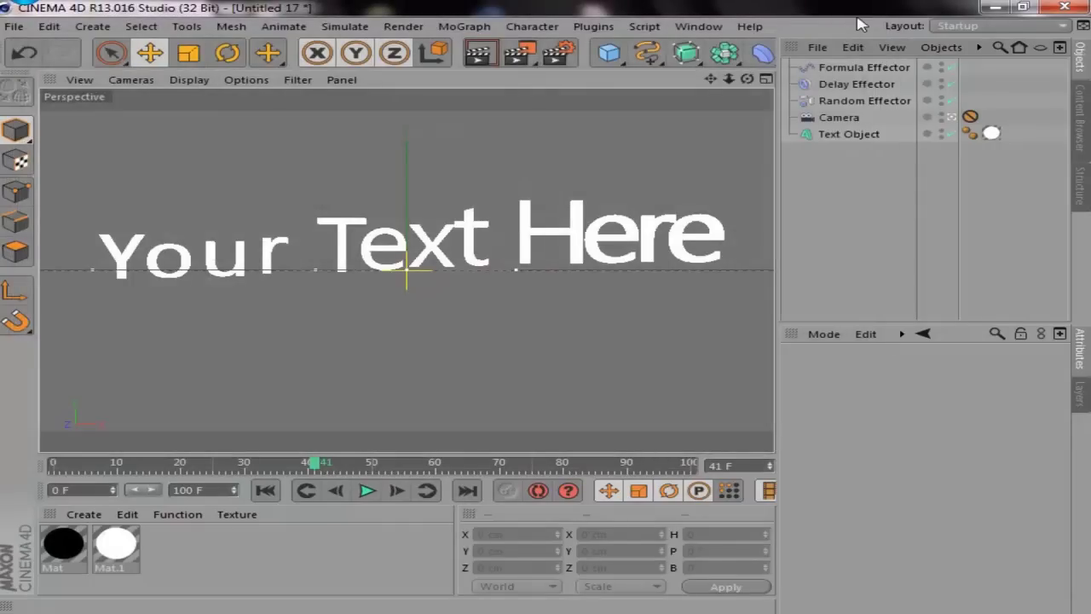
Replay the text animation through the camera to frame 50, then select the Text Object
left_click(952, 117)
mouse_move(750, 79)
left_mouse_down()
mouse_move(676, 186)
mouse_move(405, 269)
mouse_move(406, 282)
left_mouse_up()
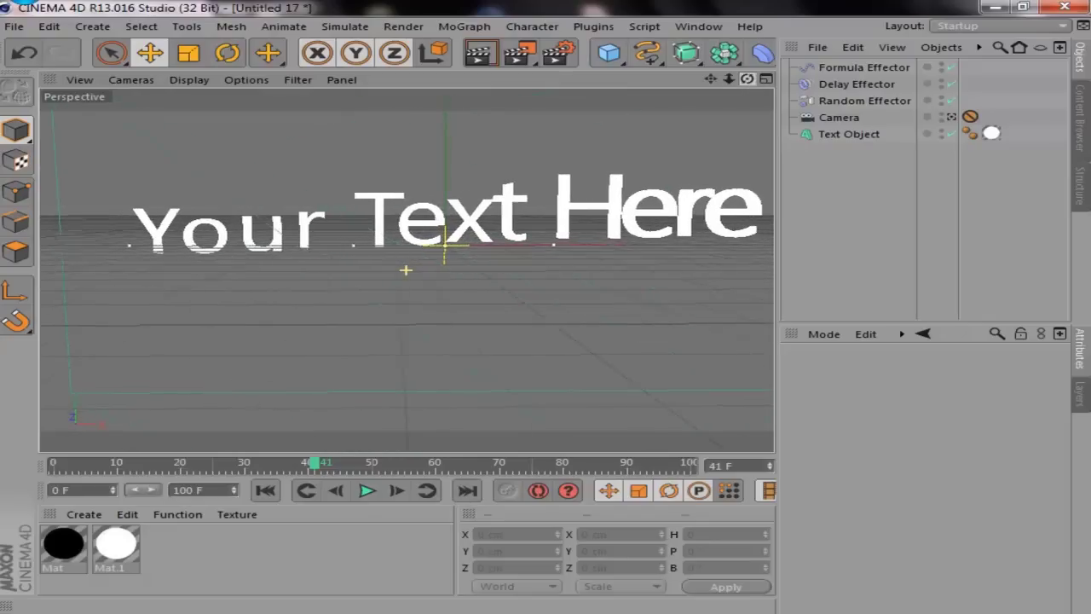
left_click(265, 490)
left_click(366, 490)
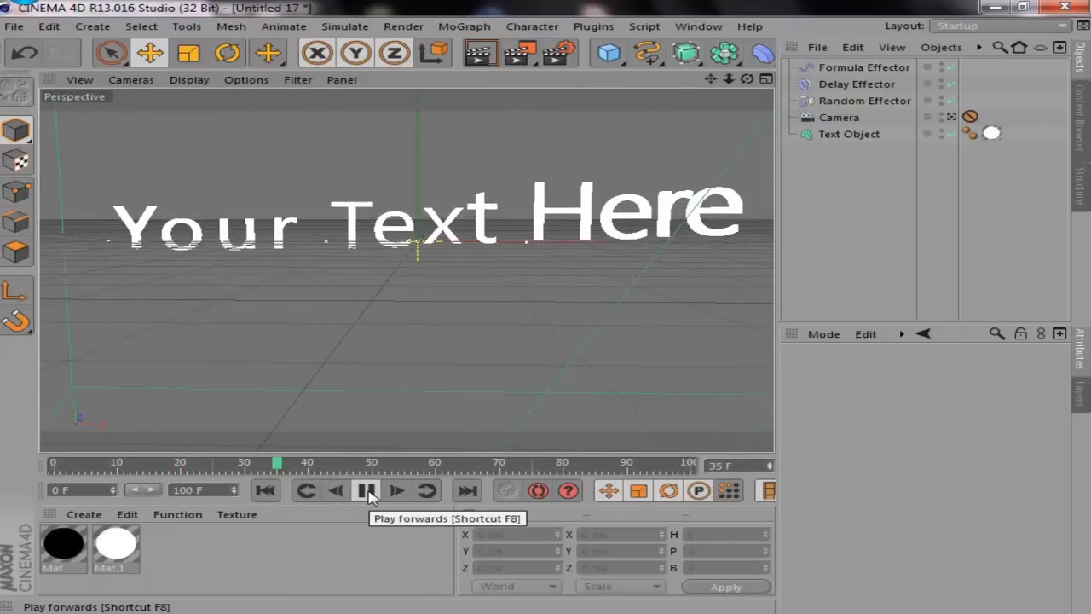
left_click(367, 490)
scroll(602, 260, "down", 2)
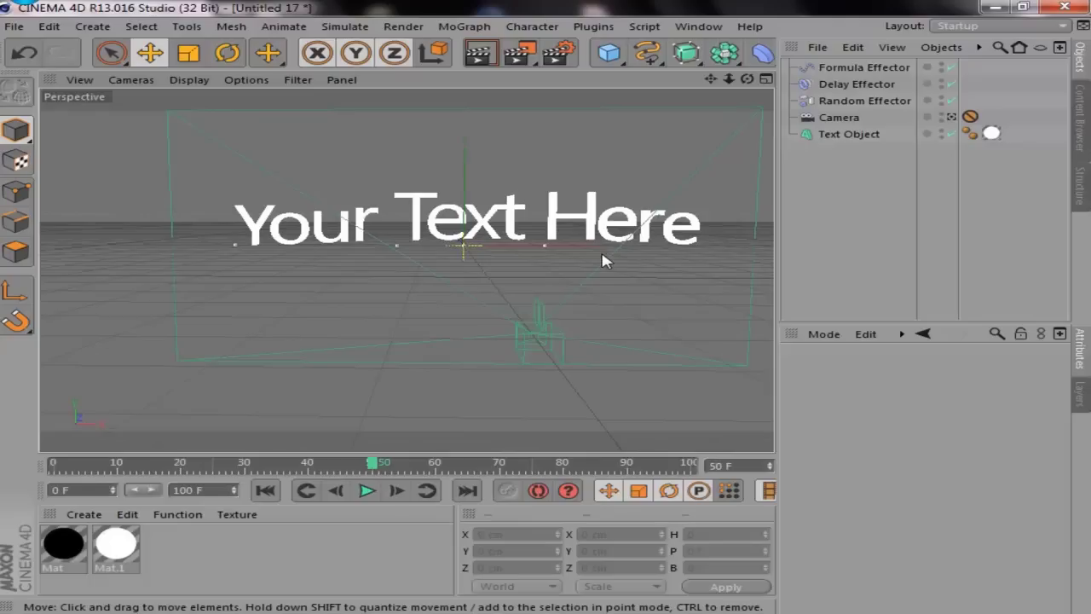
mouse_move(711, 78)
left_mouse_down()
mouse_move(754, 85)
mouse_move(714, 78)
left_mouse_up()
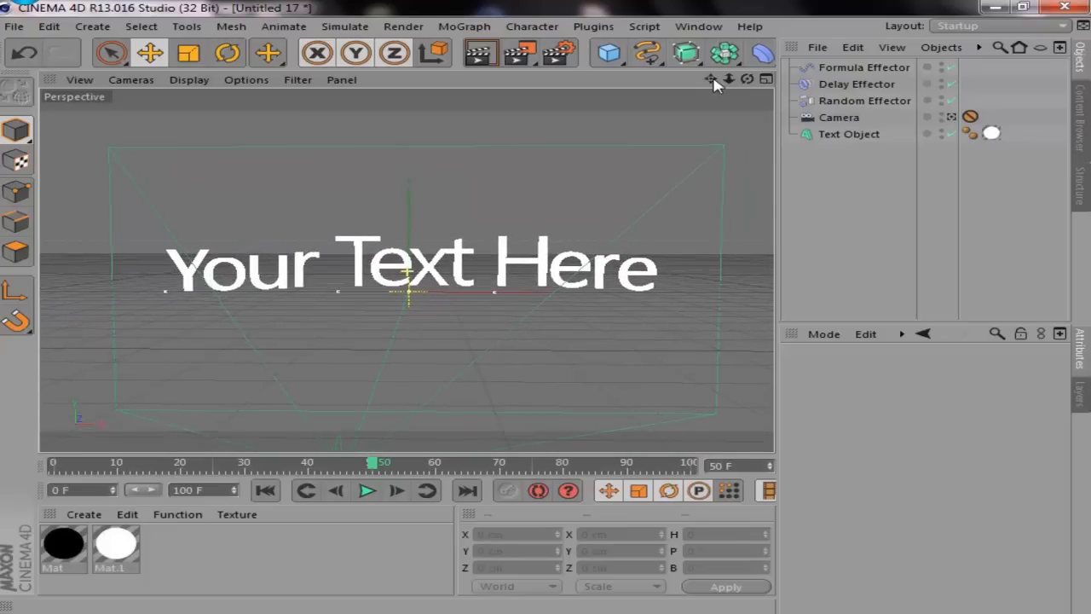
left_click(852, 134)
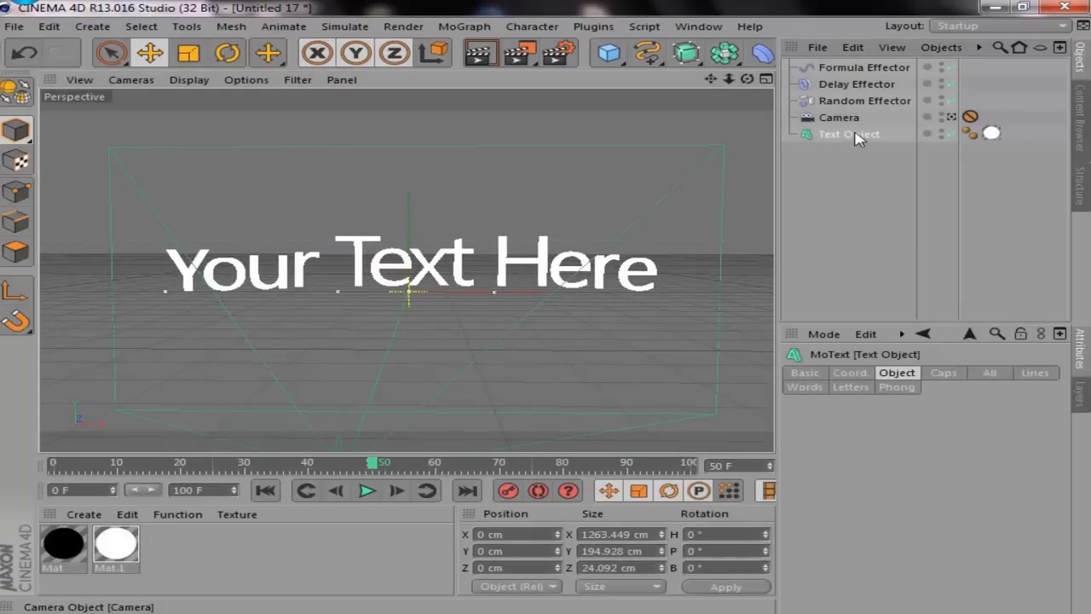
Select the text object's placeholder wording 'Your Text Here', then deselect the object
left_click(894, 470)
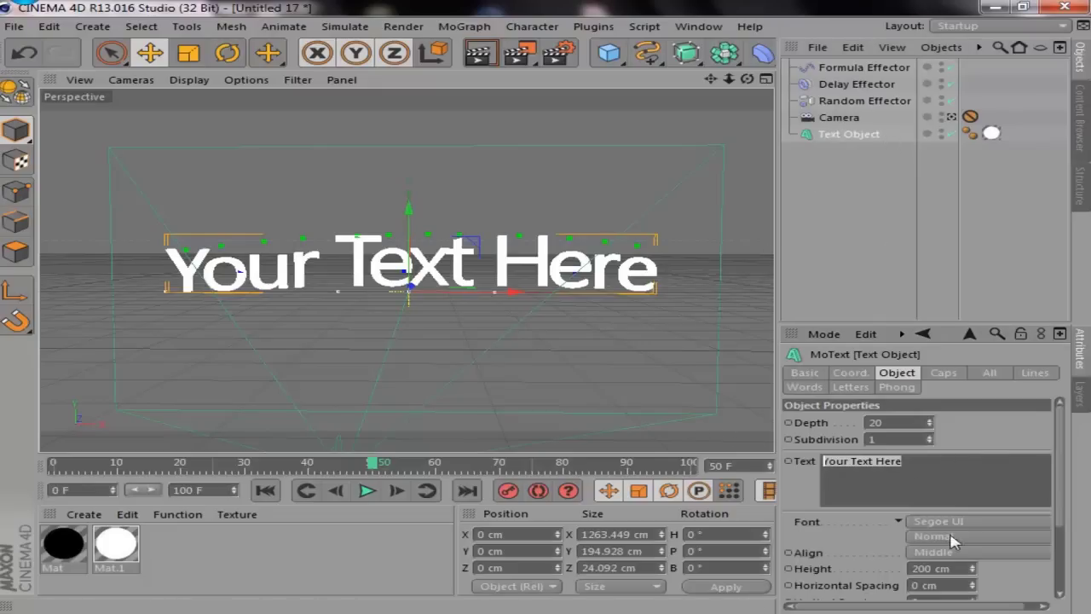
left_click_drag(851, 460, 718, 423)
type("Productions Vegas")
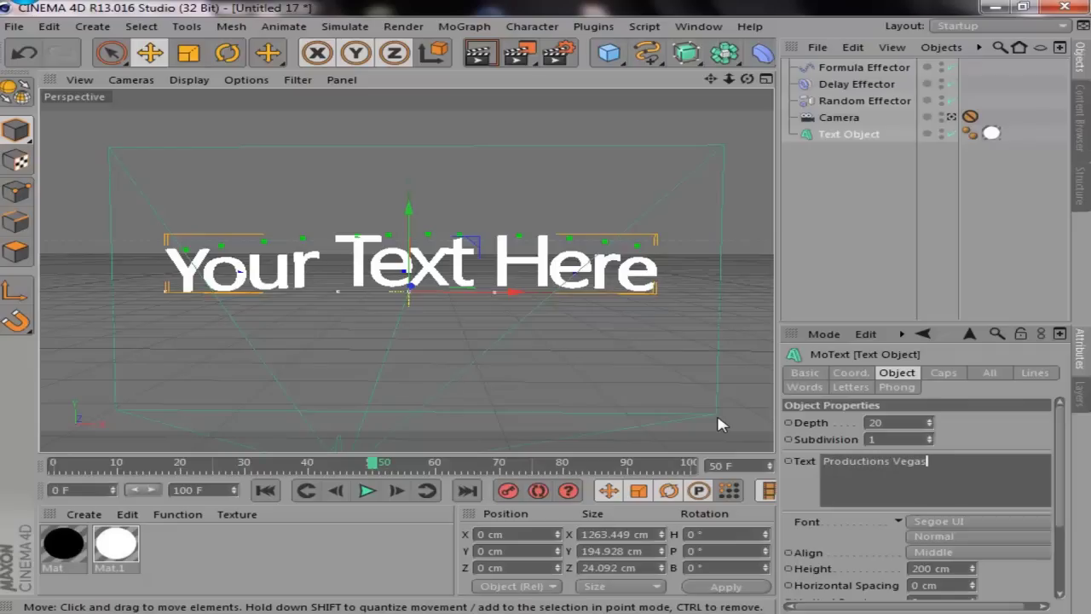
left_click(613, 315)
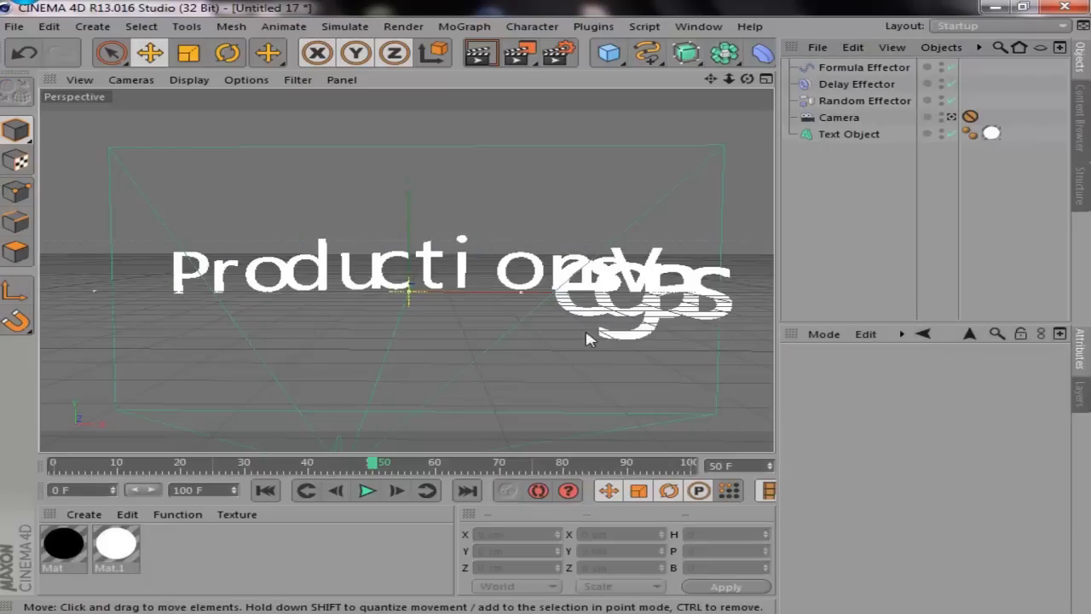
Replay the 'Productions Vegas' animation from frame 0 to 108, then select the Text Object
left_click(368, 491)
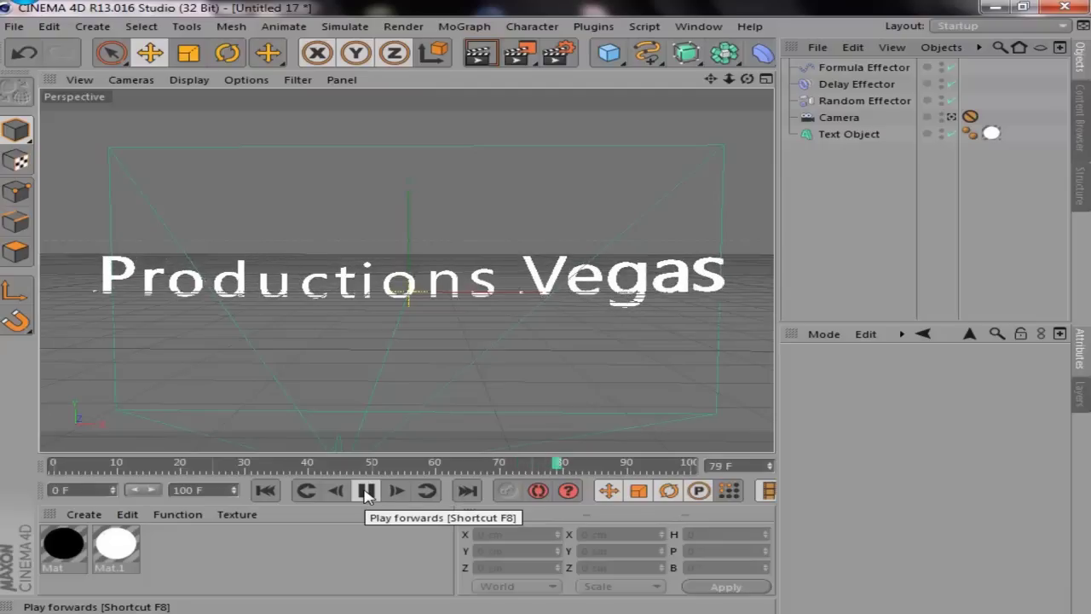
left_click(367, 492)
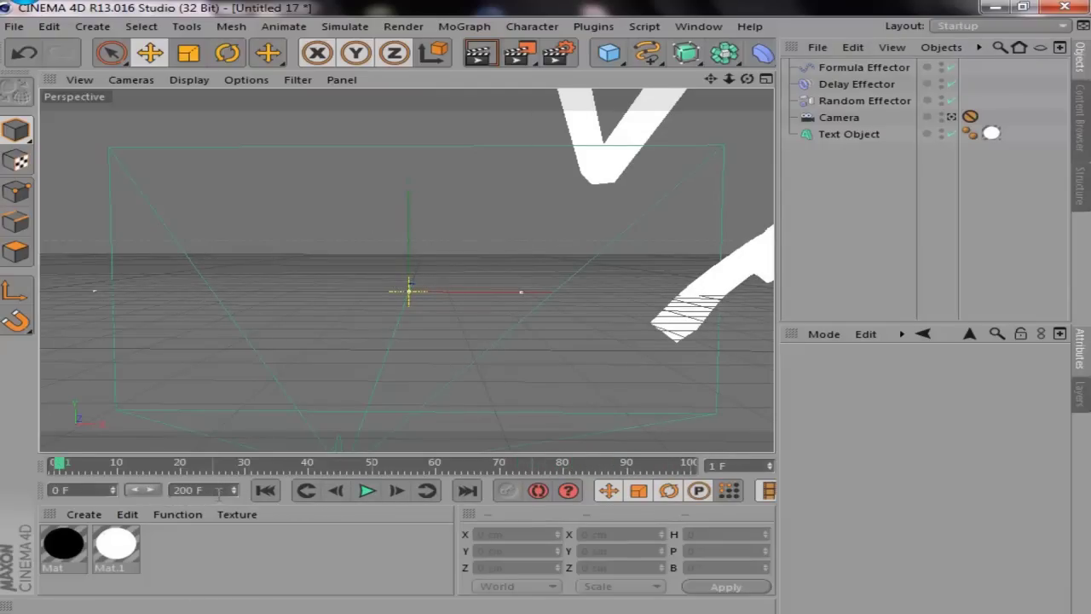
left_click(308, 494)
left_click(367, 493)
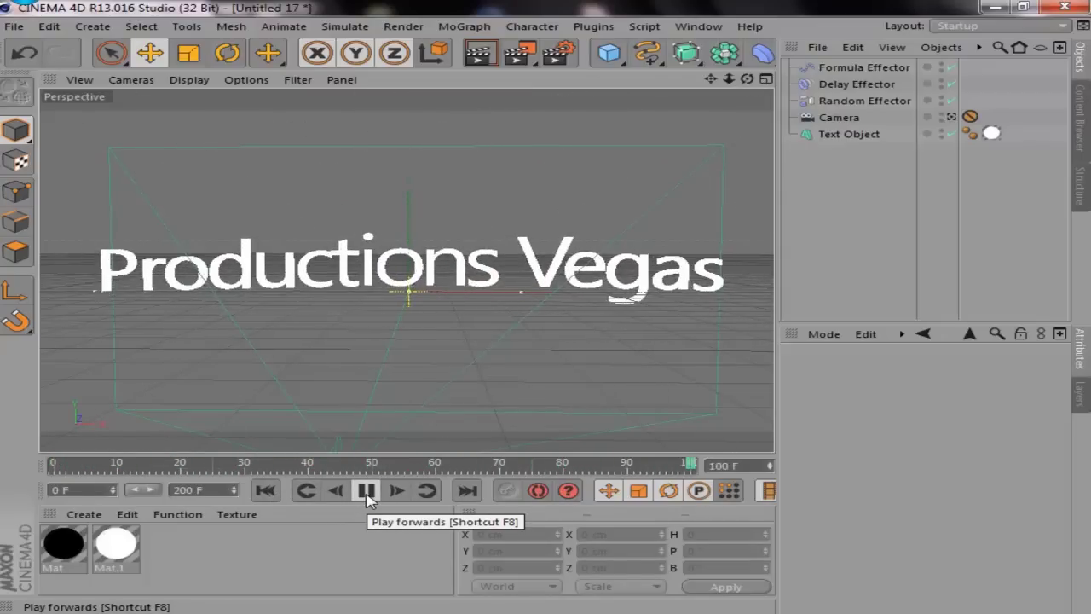
left_click(367, 491)
left_click(850, 134)
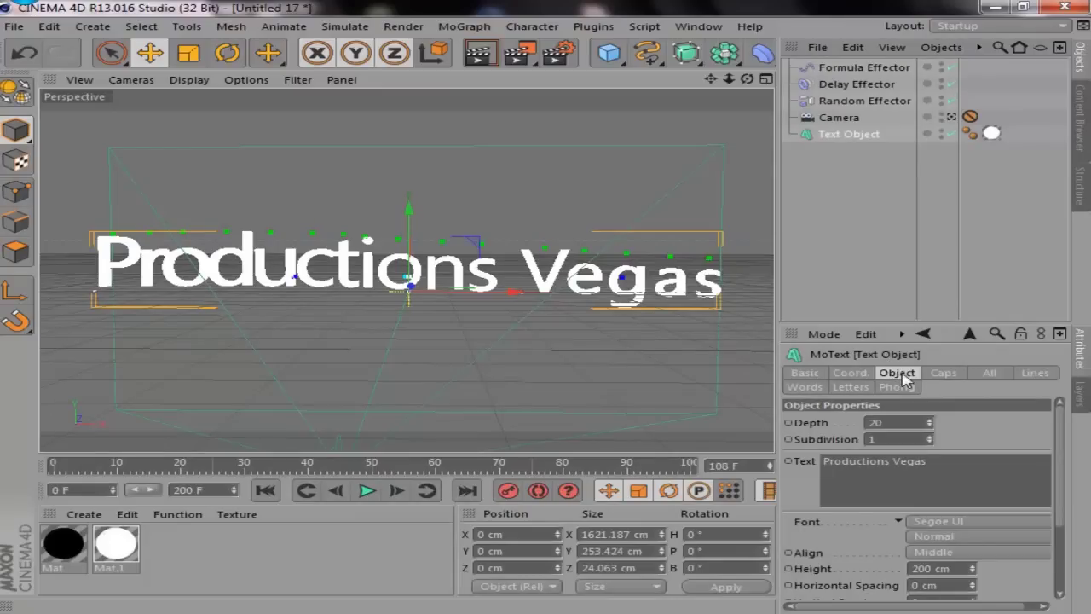
Give the MoText Fillet Caps on start and end with a 4 cm radius
left_click(945, 375)
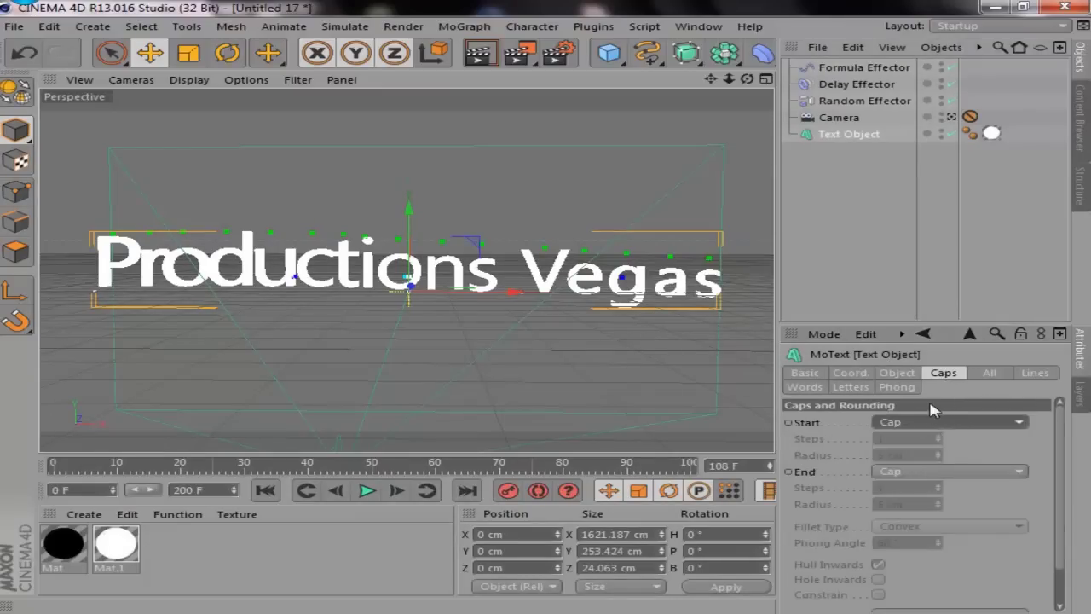
left_click(938, 422)
left_click(938, 488)
left_click(938, 471)
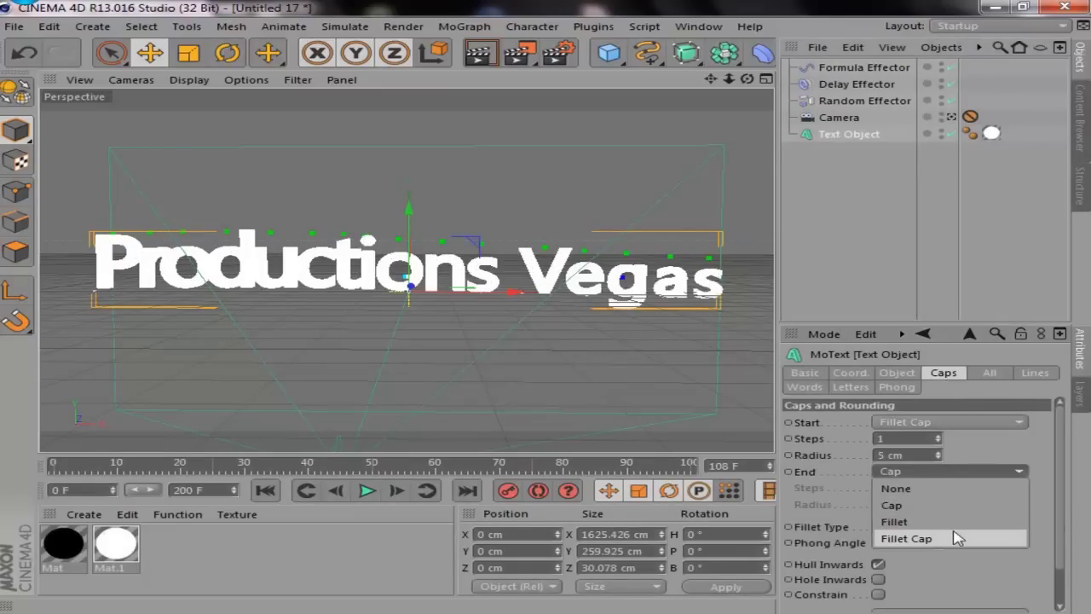
left_click(956, 538)
left_click(939, 458)
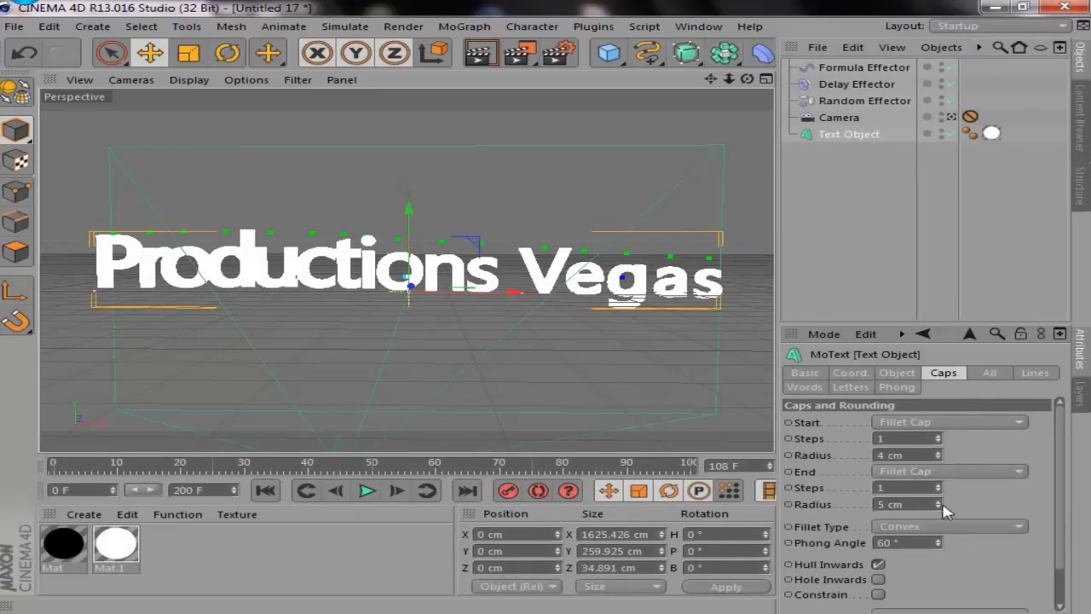
left_click(909, 389)
left_click(943, 375)
Set the text's extrusion depth to 100
left_click(897, 372)
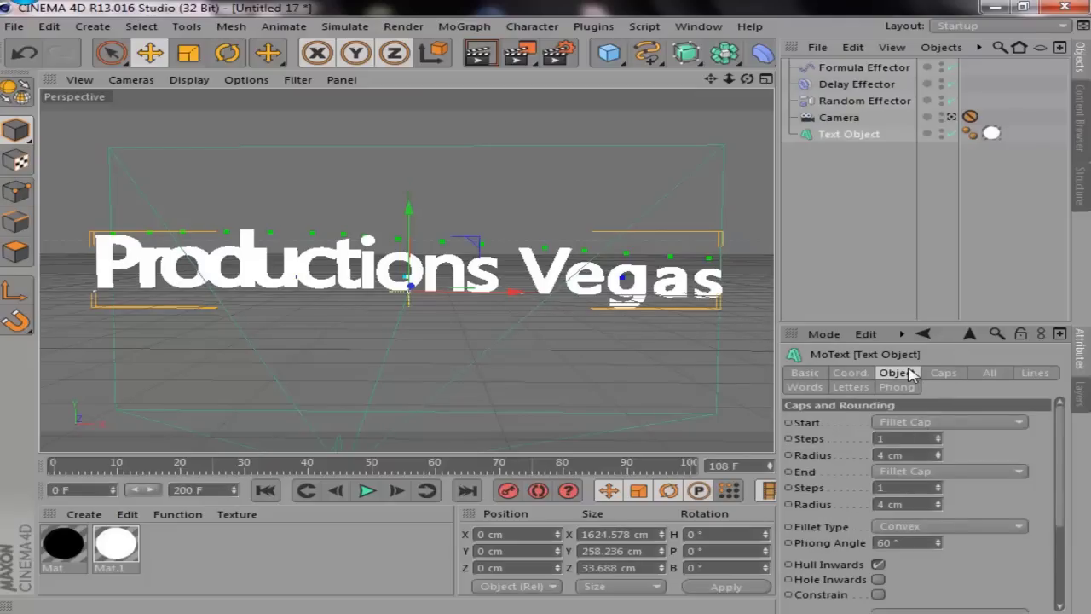
left_click(887, 422)
type("00")
key("Return")
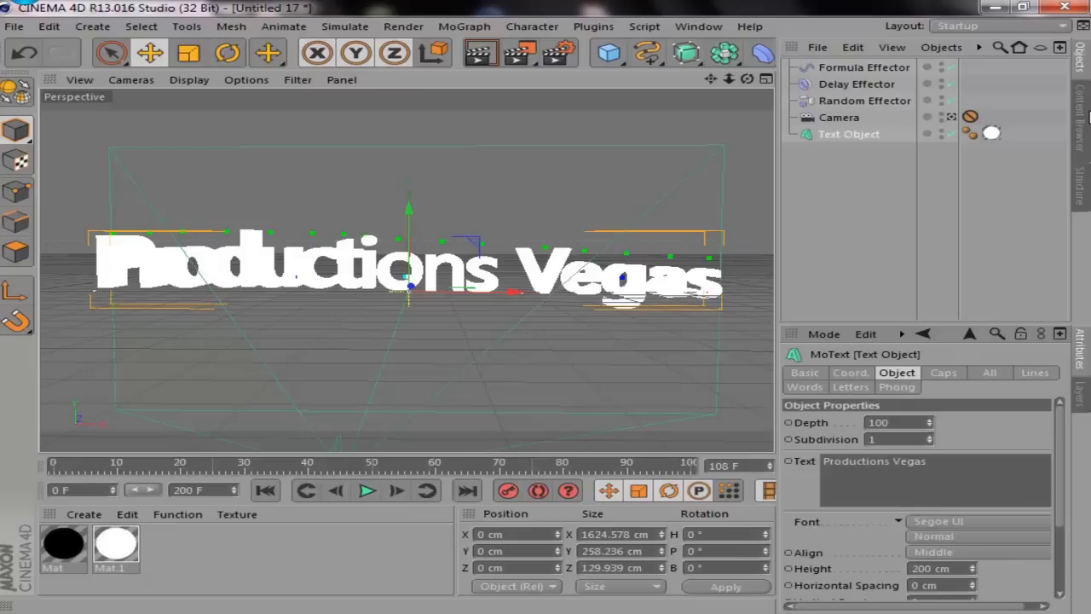
left_click(1081, 116)
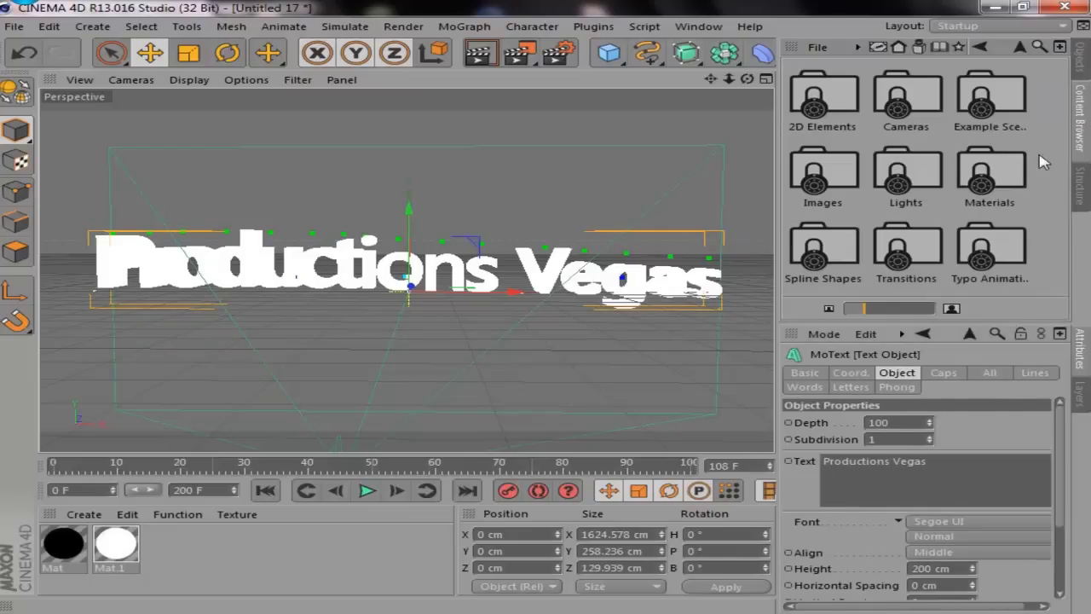
Drag Glaze-Yellow from the Materials > Glossy library into the Material Manager
left_click(1013, 175)
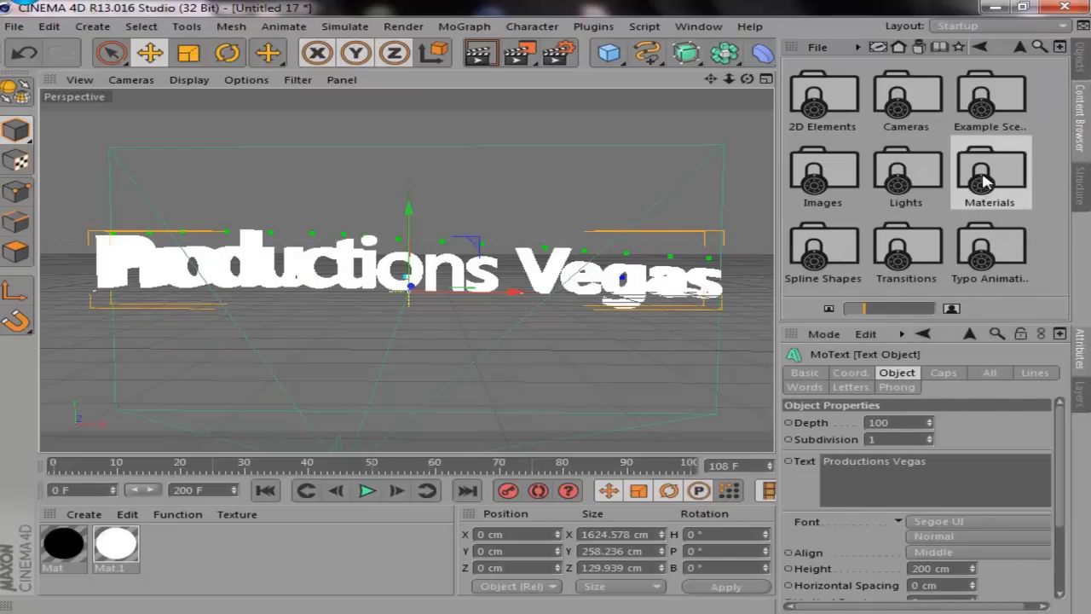
double_click(994, 189)
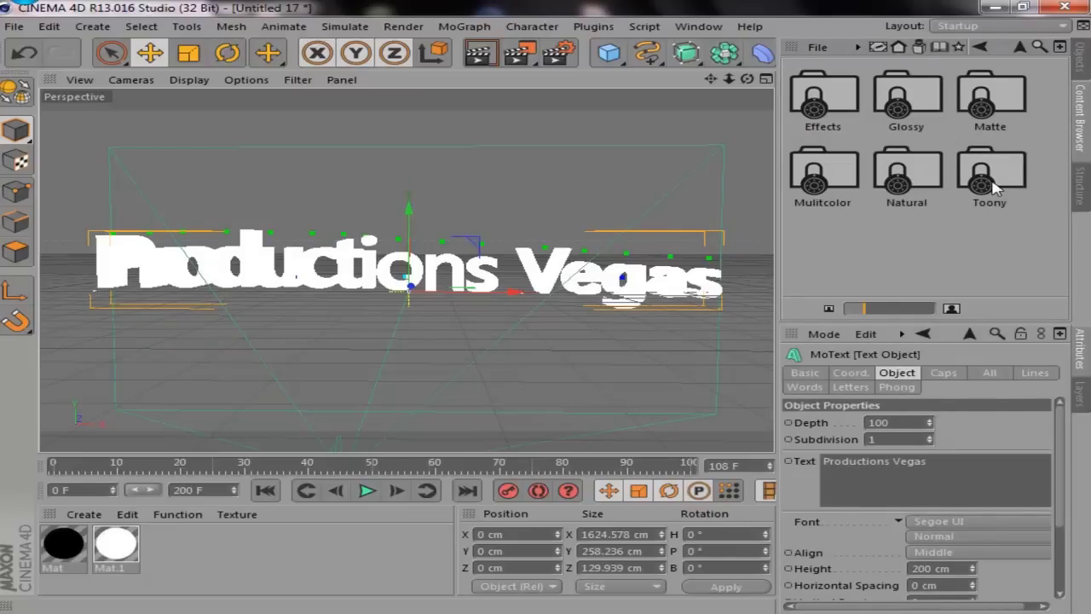
double_click(906, 99)
scroll(911, 109, "down", 3)
scroll(910, 105, "down", 2)
scroll(911, 106, "down", 3)
scroll(911, 106, "down", 3)
scroll(910, 105, "down", 2)
scroll(911, 106, "down", 2)
scroll(910, 105, "down", 3)
scroll(910, 105, "down", 3)
scroll(910, 105, "down", 3)
scroll(910, 105, "up", 8)
scroll(911, 106, "up", 5)
scroll(909, 103, "up", 3)
scroll(917, 109, "up", 1)
scroll(929, 124, "up", 2)
scroll(935, 129, "up", 3)
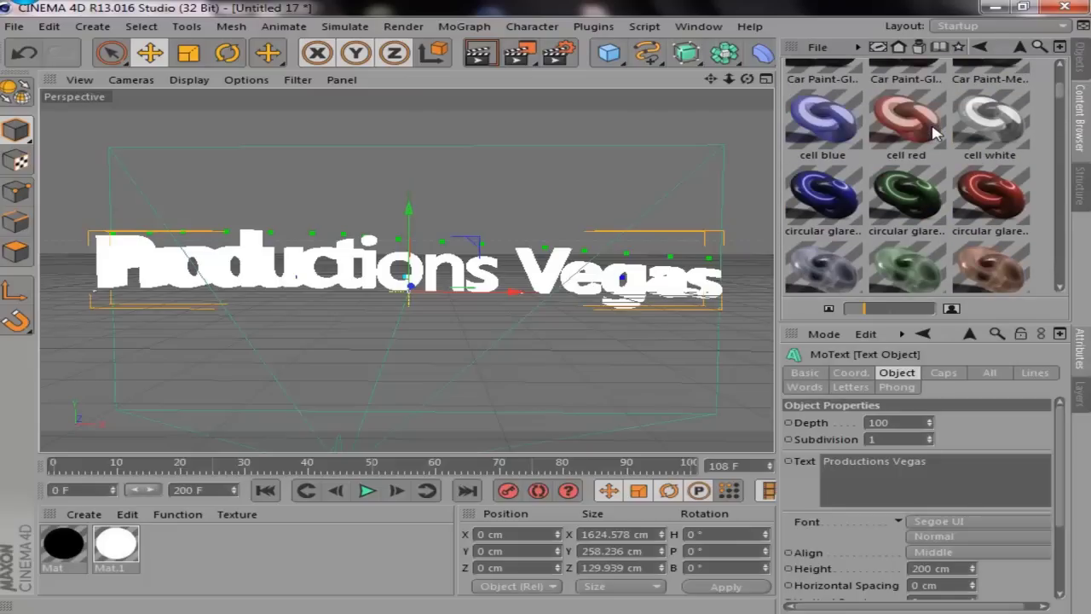
scroll(944, 137, "up", 2)
scroll(946, 138, "down", 1)
scroll(946, 138, "up", 1)
scroll(946, 139, "down", 3)
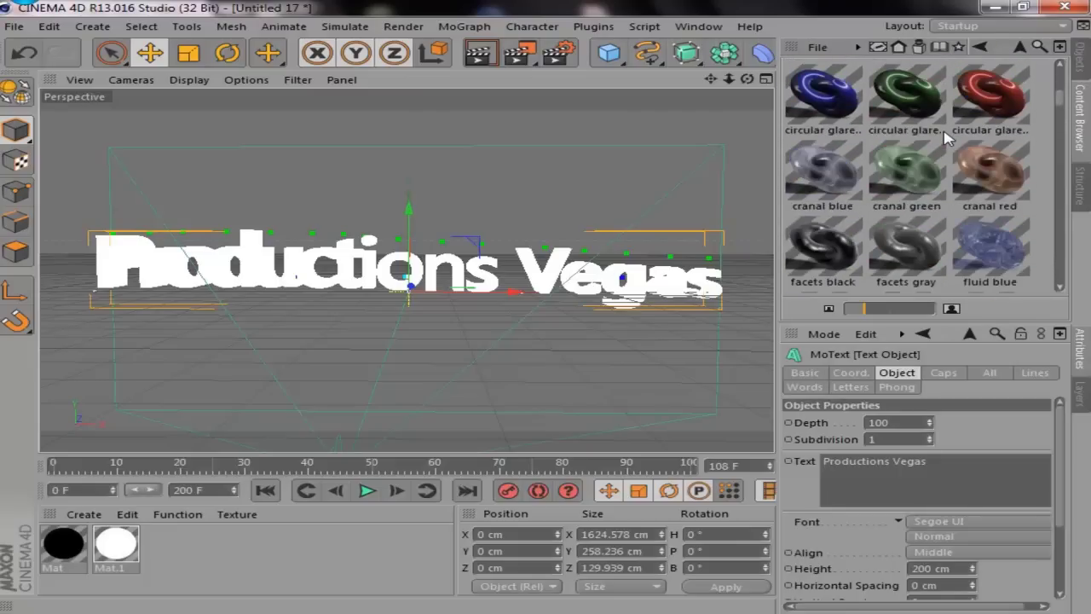
scroll(946, 138, "up", 2)
scroll(946, 138, "down", 1)
scroll(950, 142, "down", 4)
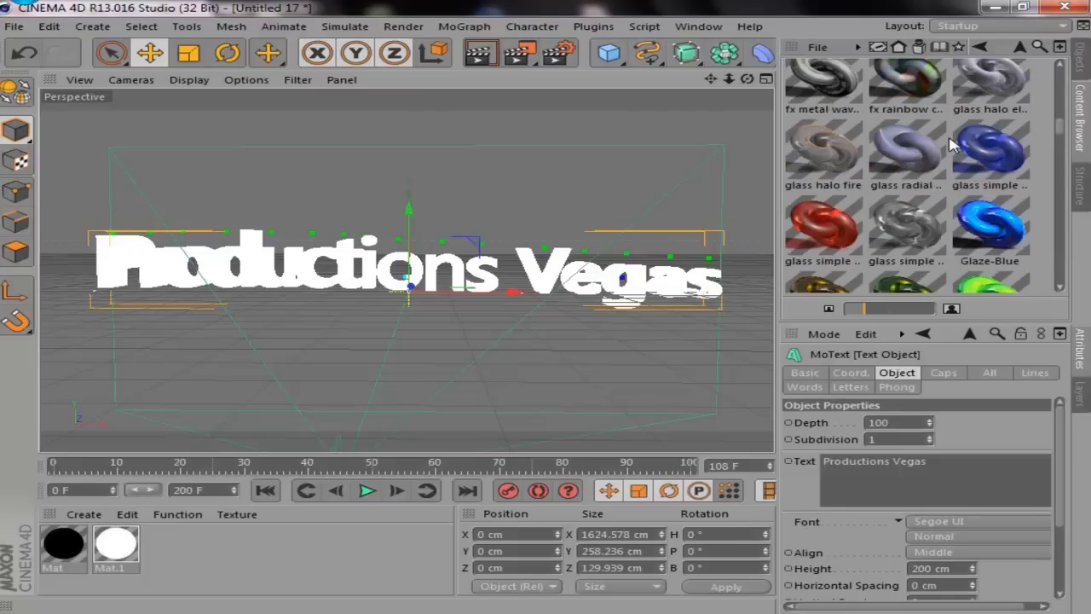
scroll(952, 145, "down", 1)
scroll(965, 154, "down", 1)
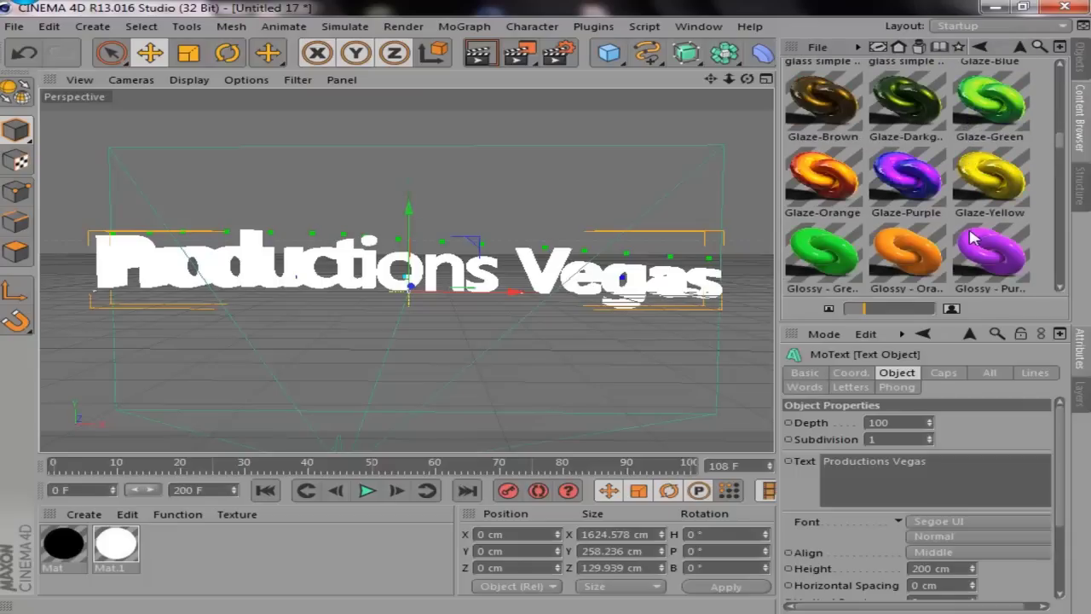
scroll(987, 211, "down", 2)
left_click_drag(986, 211, 81, 602)
left_click_drag(182, 565, 183, 563)
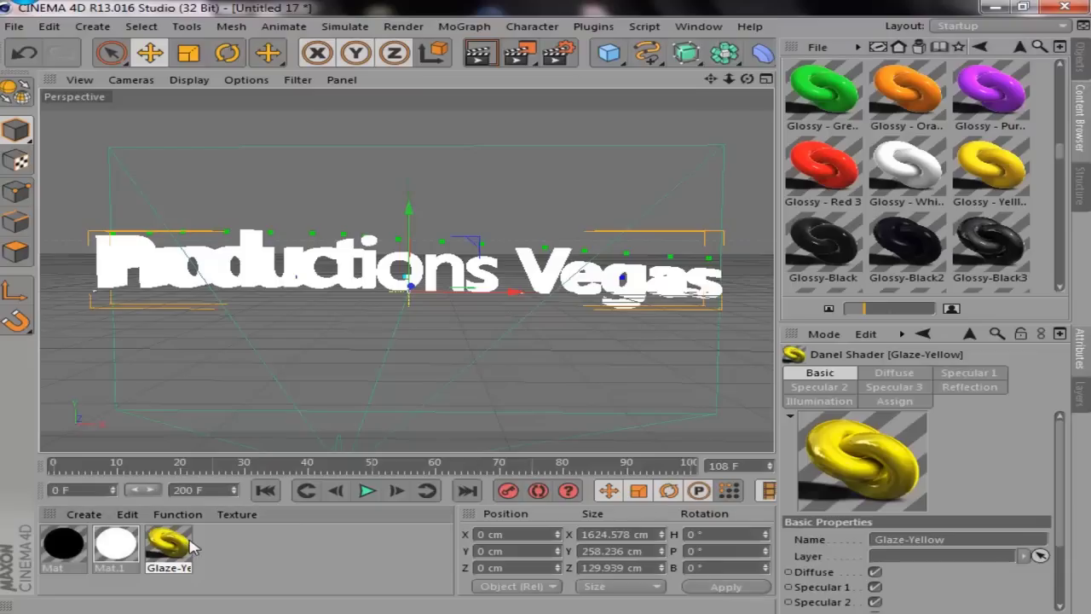
Apply Glaze-Yellow to the 'Productions Vegas' text, render the view, and replay to frame 163
left_click_drag(255, 284, 255, 284)
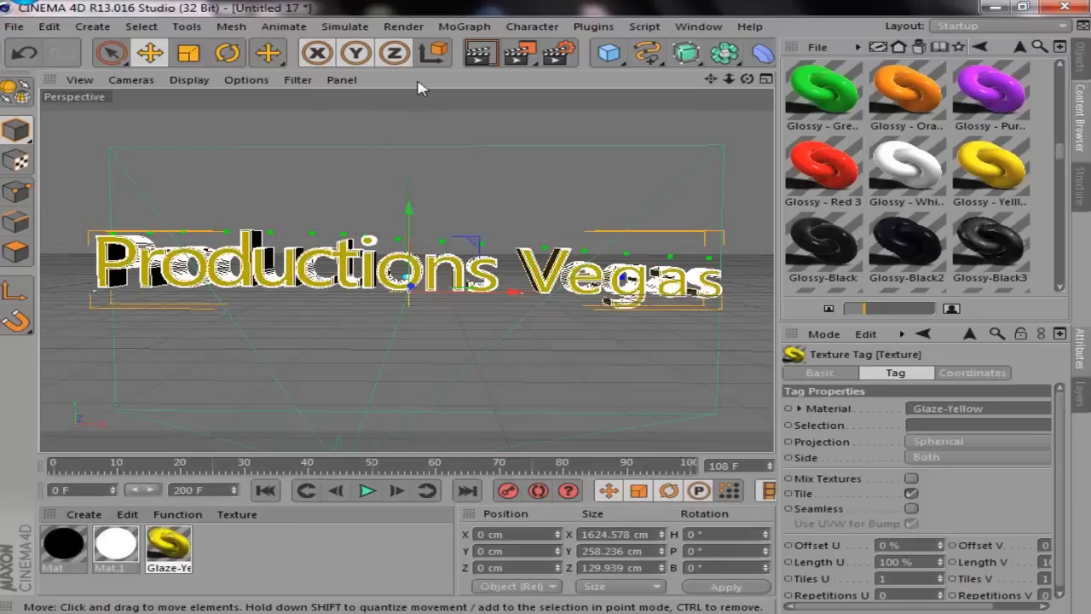
left_click(478, 53)
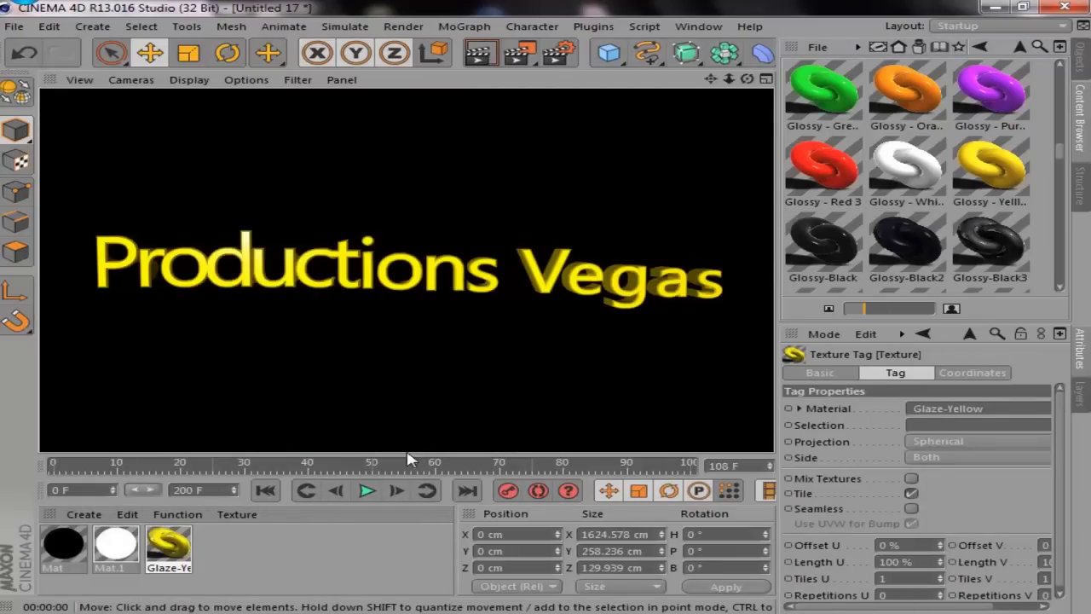
left_click(367, 490)
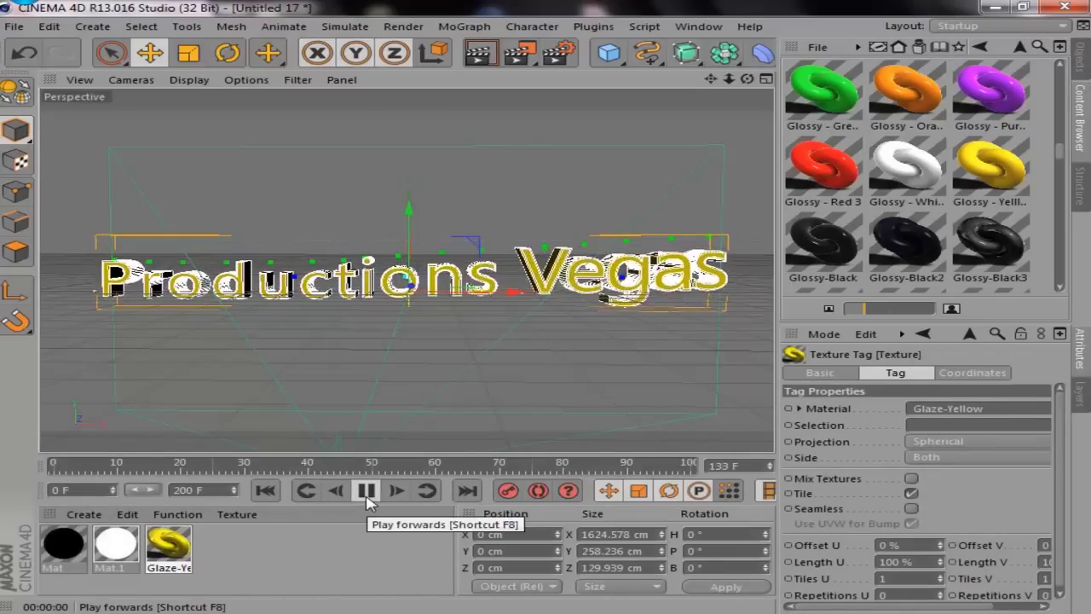
left_click(366, 493)
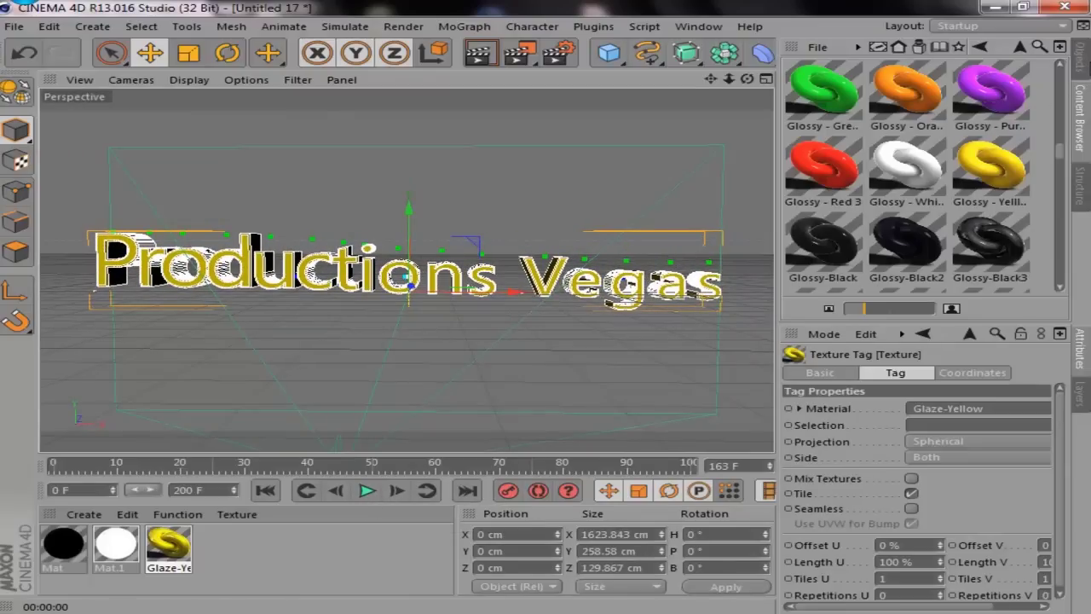
left_click(1080, 60)
left_click(825, 193)
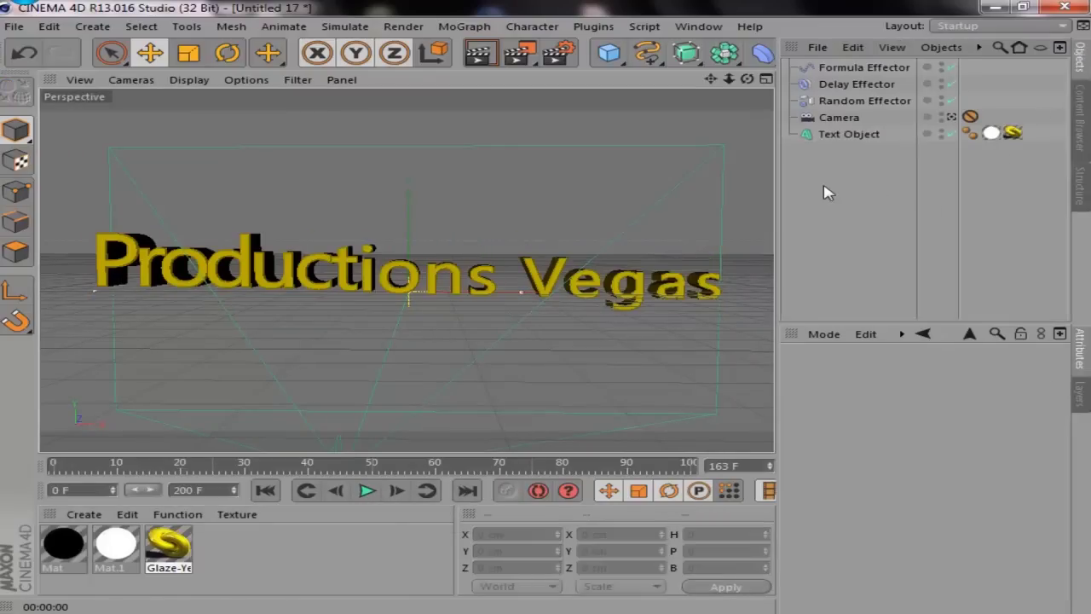
Add a Floor and a Background object and reorder them below the Text Object
scroll(580, 53, "down", 3)
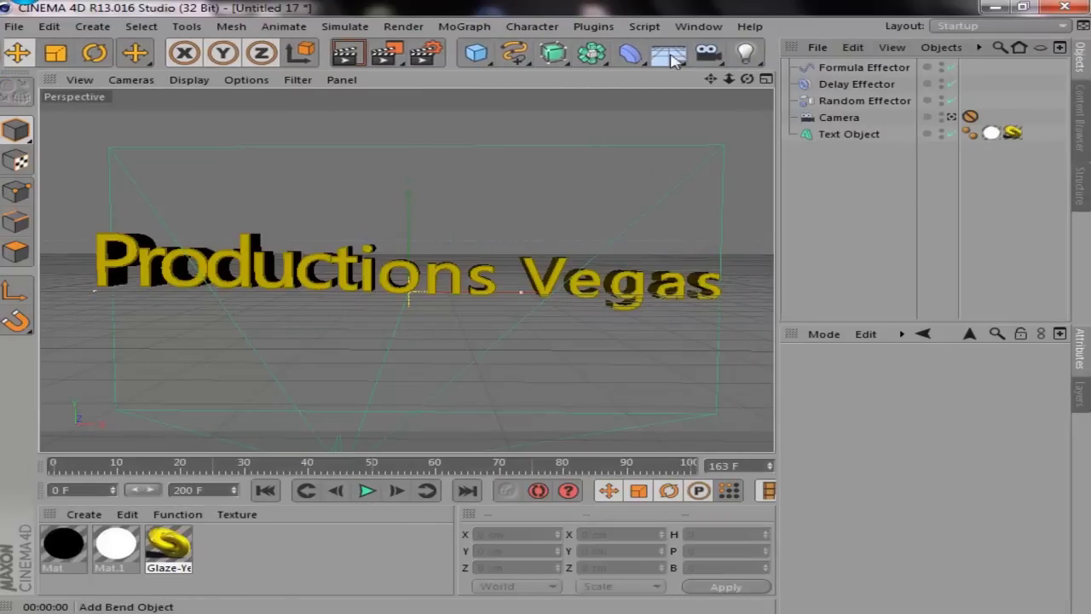
left_click(667, 55)
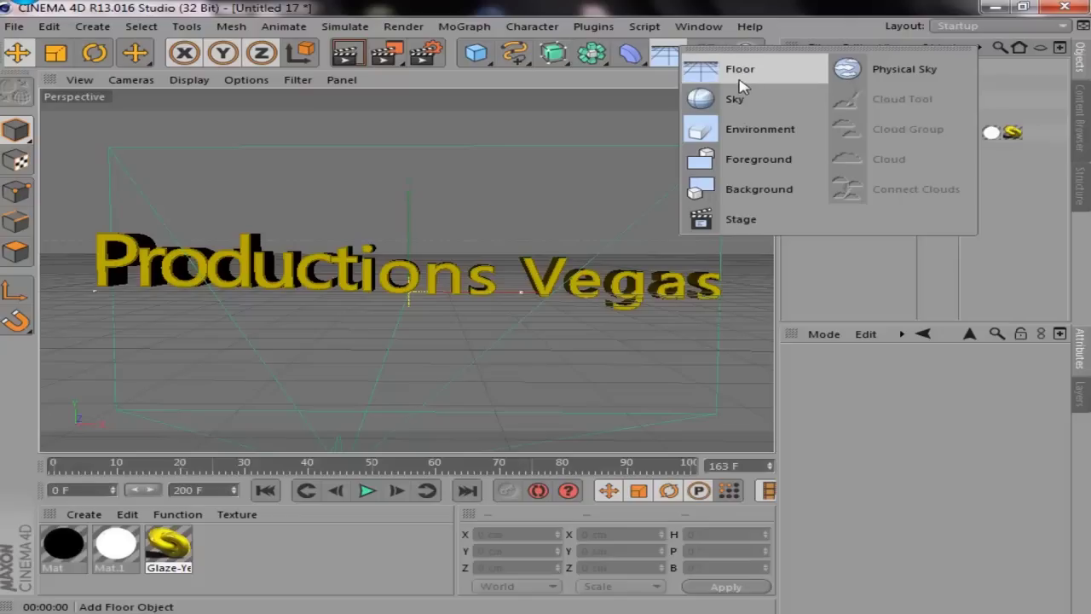
left_click(733, 70)
left_click_drag(831, 67, 831, 164)
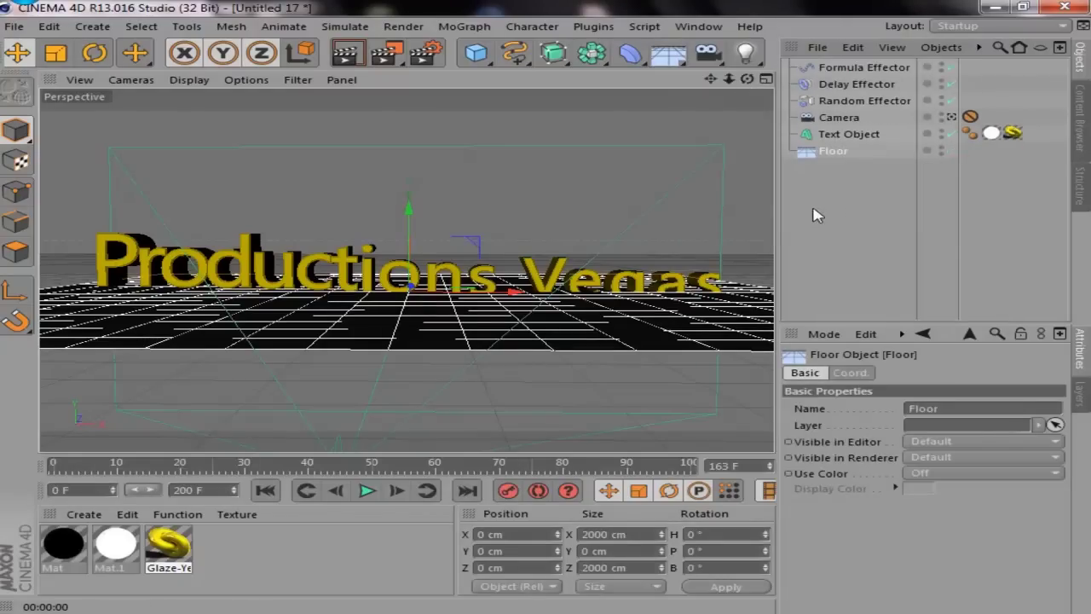
left_click(666, 54)
left_click(756, 187)
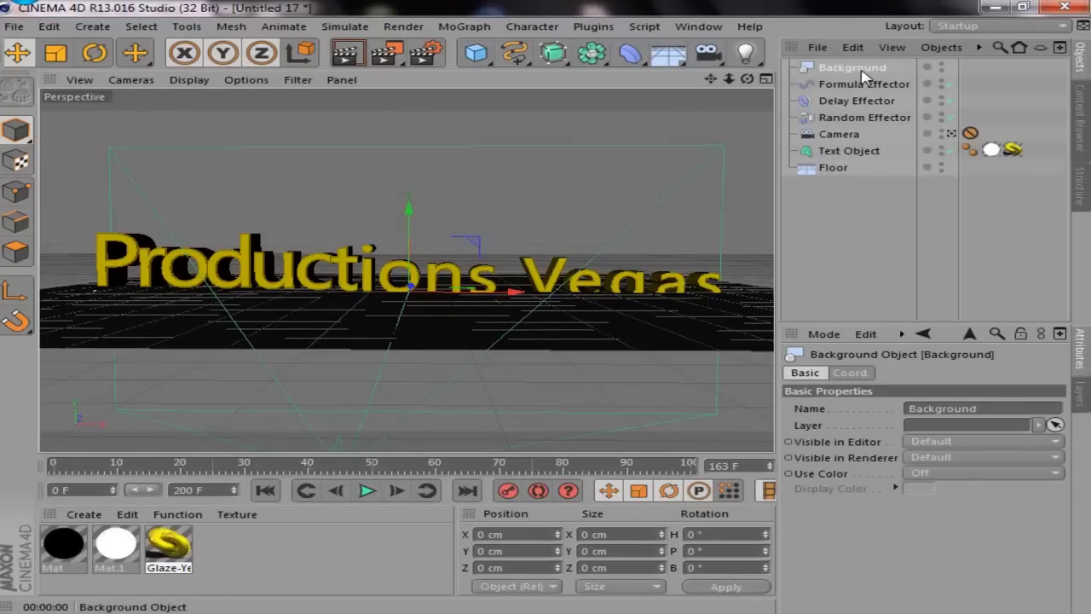
left_click_drag(853, 158, 841, 166)
Add a Compositing tag to the Floor with Compositing Background enabled
right_click(841, 165)
mouse_move(911, 68)
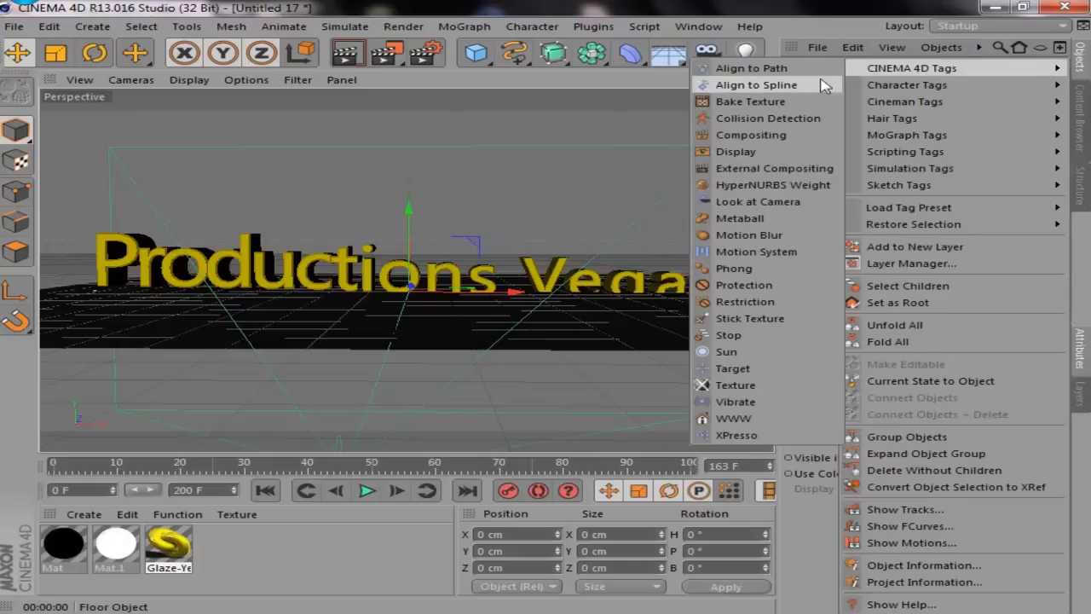
left_click(769, 143)
left_click(867, 155)
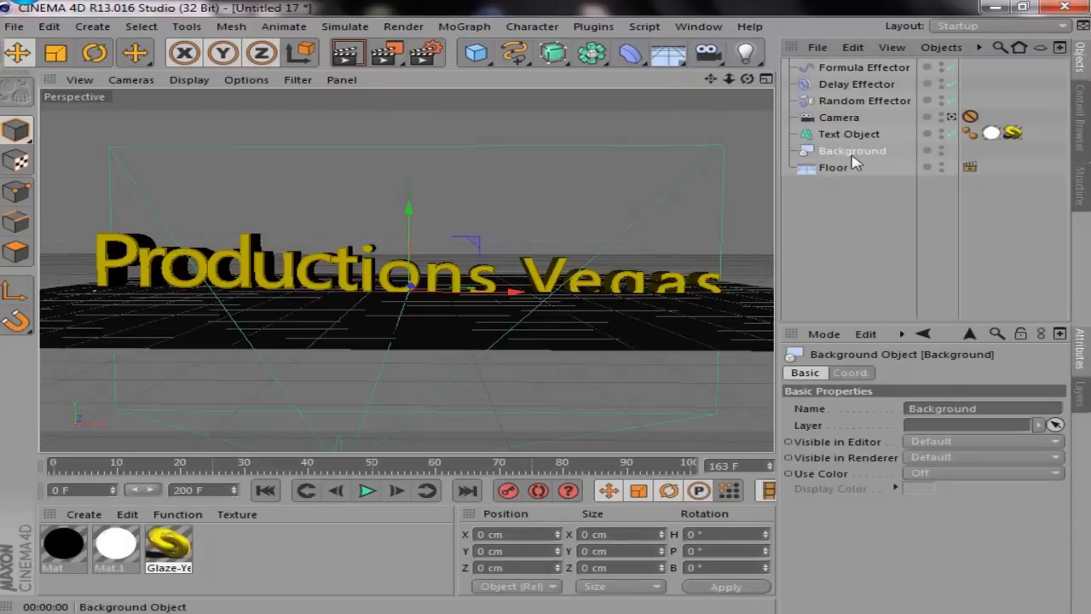
left_click(835, 168)
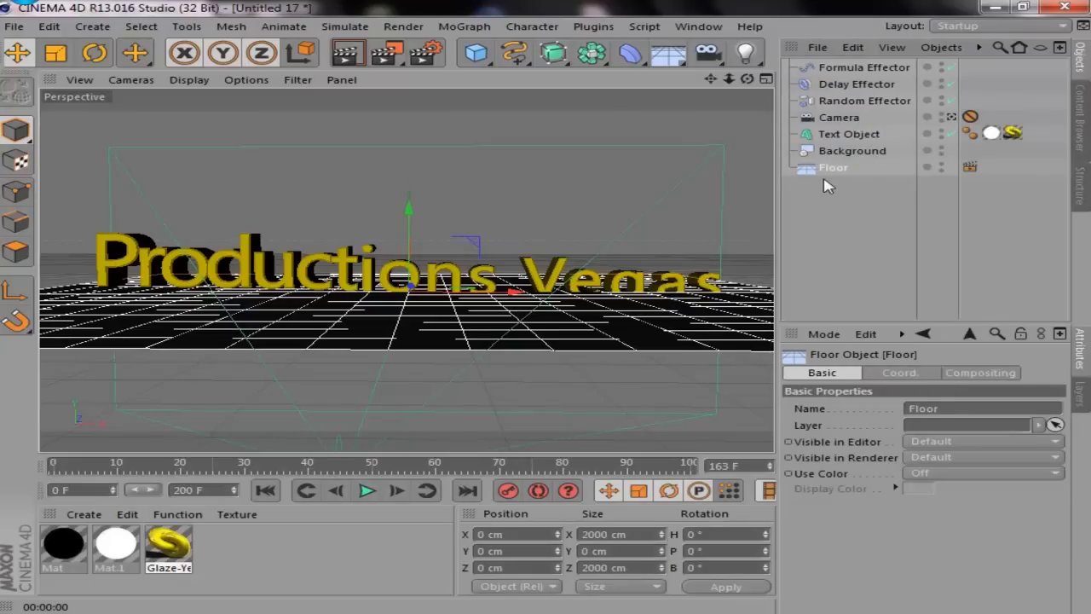
left_click(970, 167)
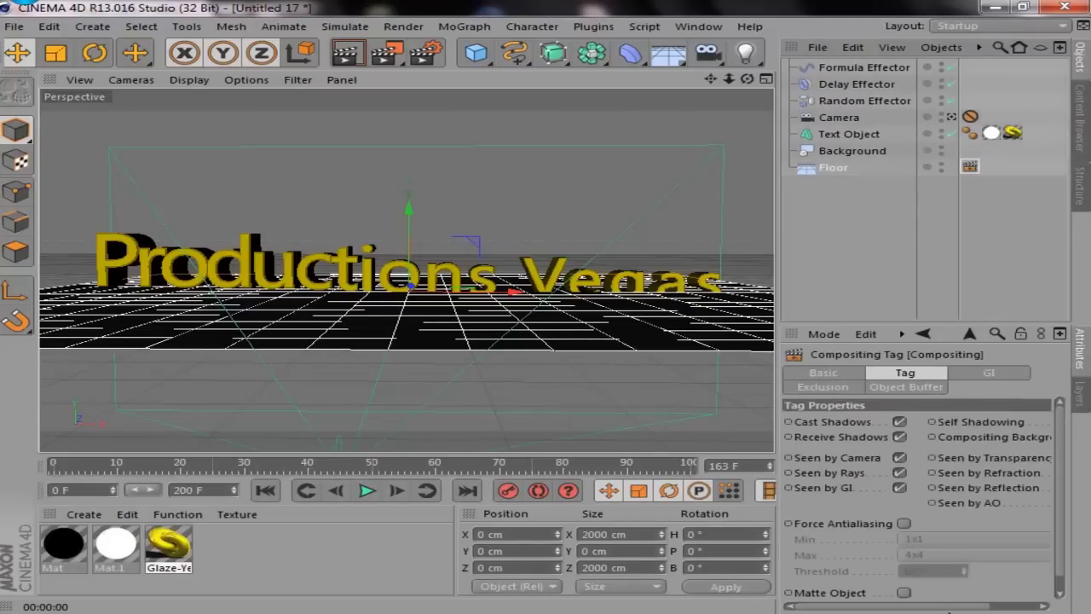
left_click(979, 607)
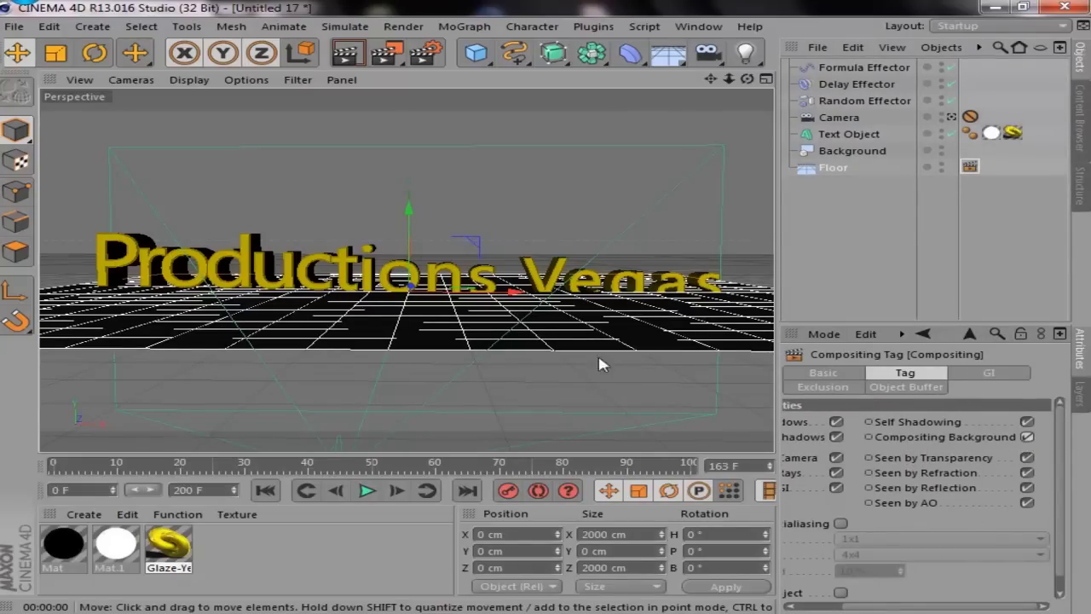
left_click(849, 134)
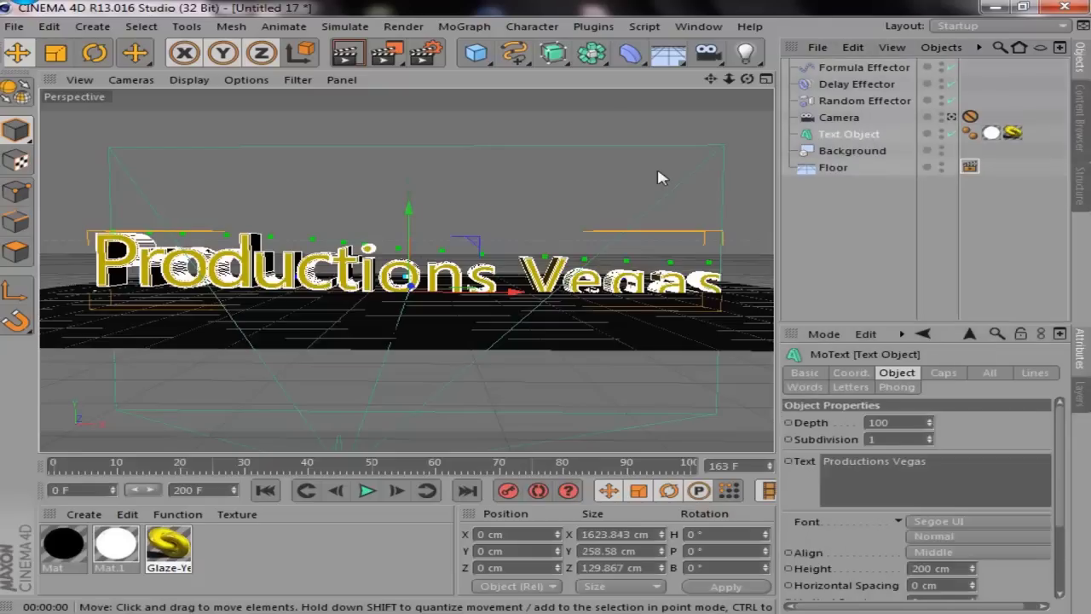
Lift the text to Y 109.413 cm, turn on Use Color for Floor and Background, and render
left_click_drag(411, 198, 418, 188)
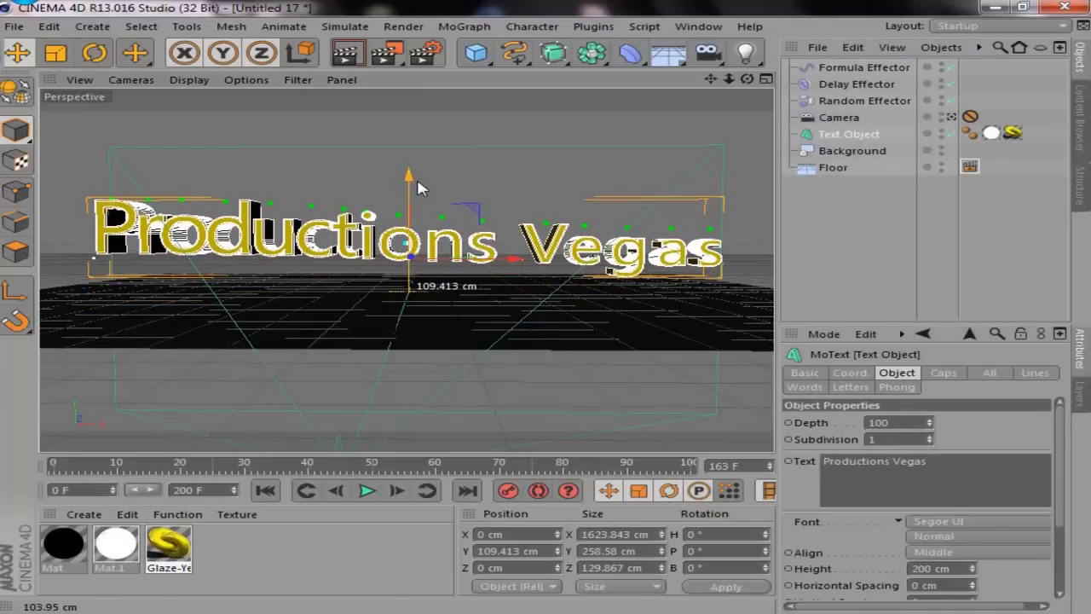
left_click(833, 167)
left_click(852, 150)
left_click(833, 167)
left_click(926, 474)
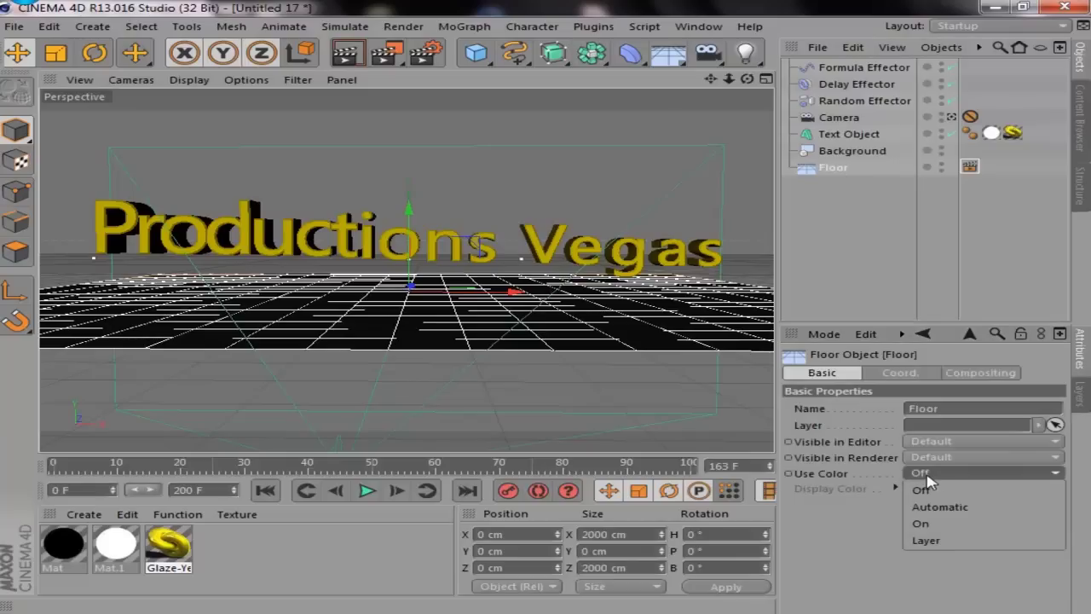
left_click(945, 526)
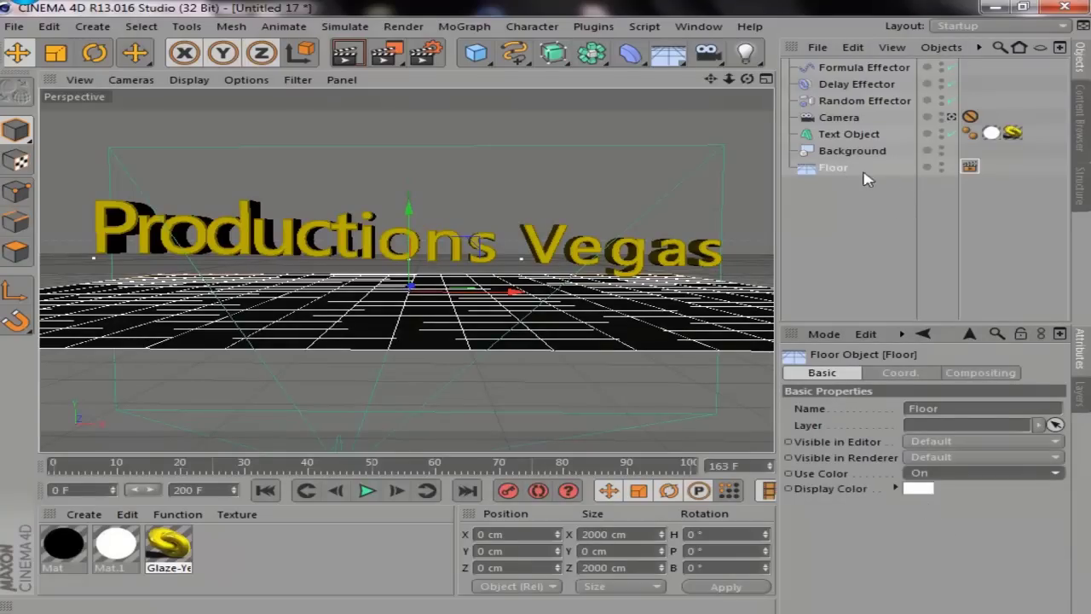
left_click(853, 150)
left_click(920, 474)
left_click(921, 521)
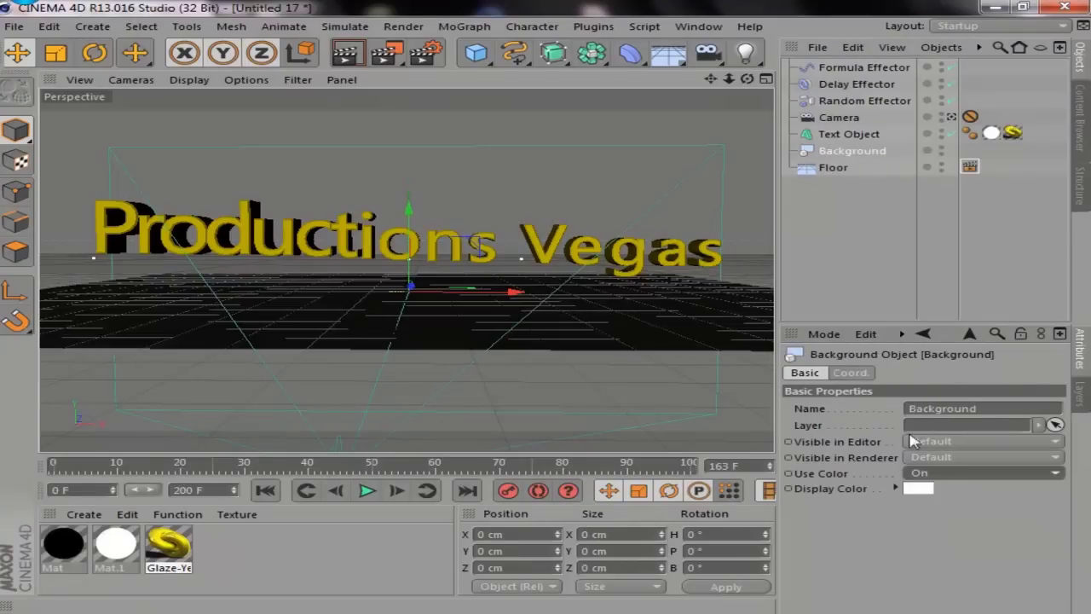
left_click(907, 251)
key("ctrl+r")
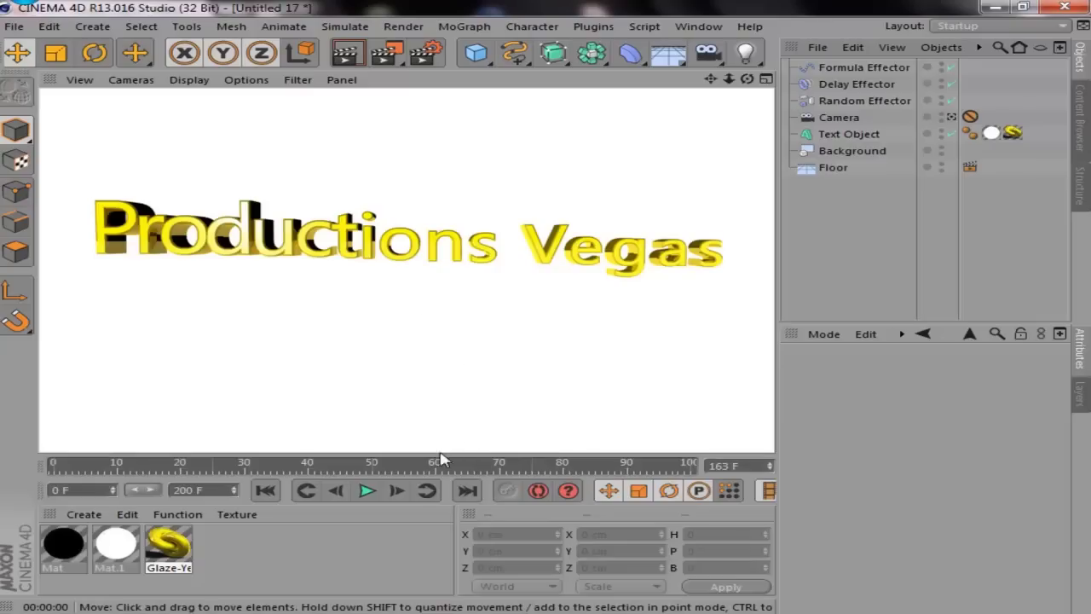
left_click(366, 490)
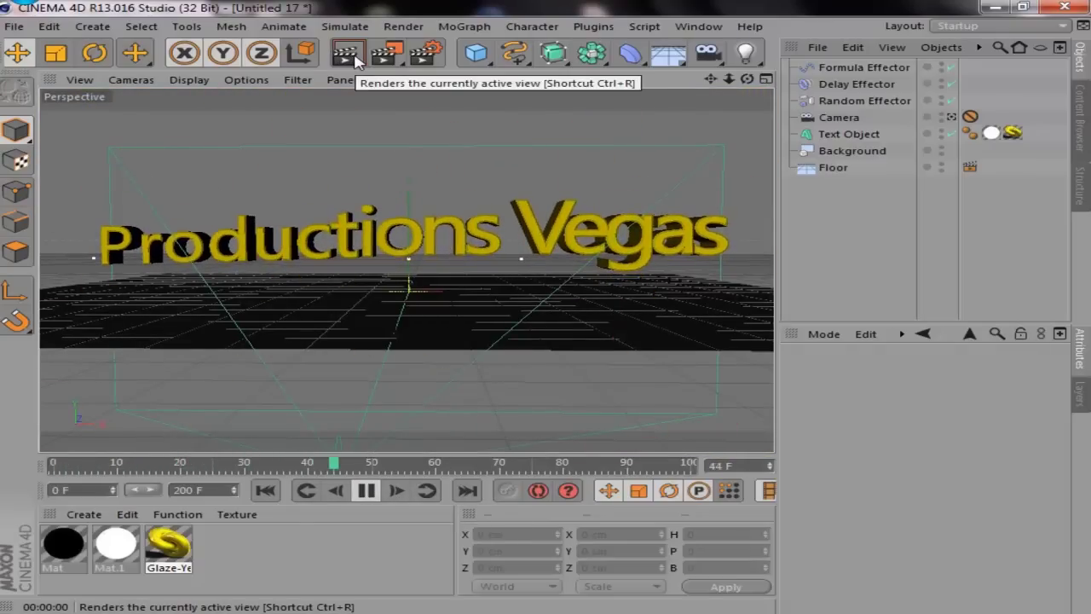
left_click(356, 59)
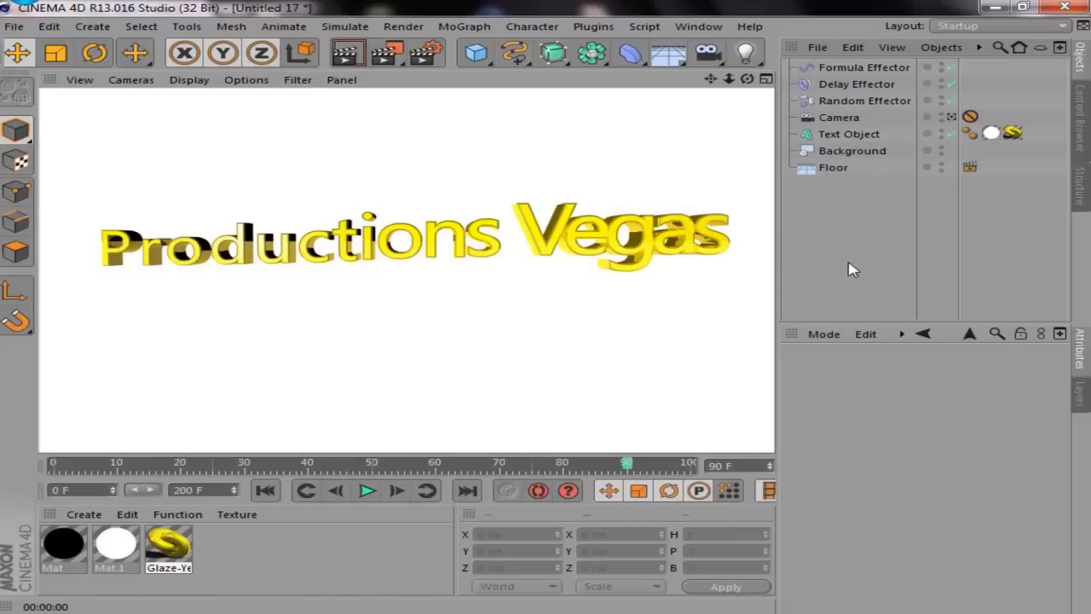
left_click(812, 287)
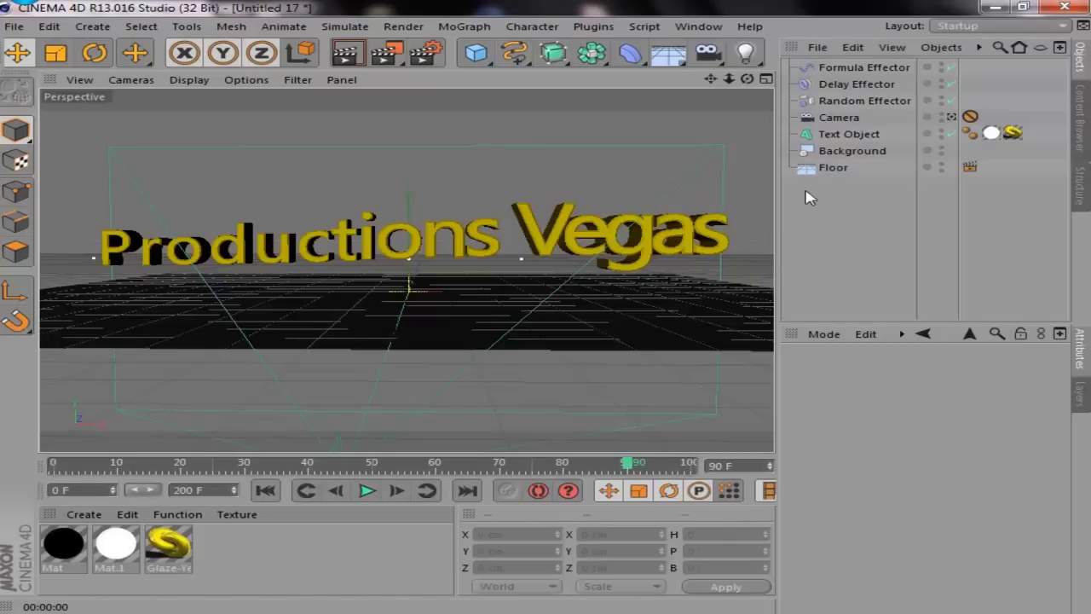
left_click(265, 490)
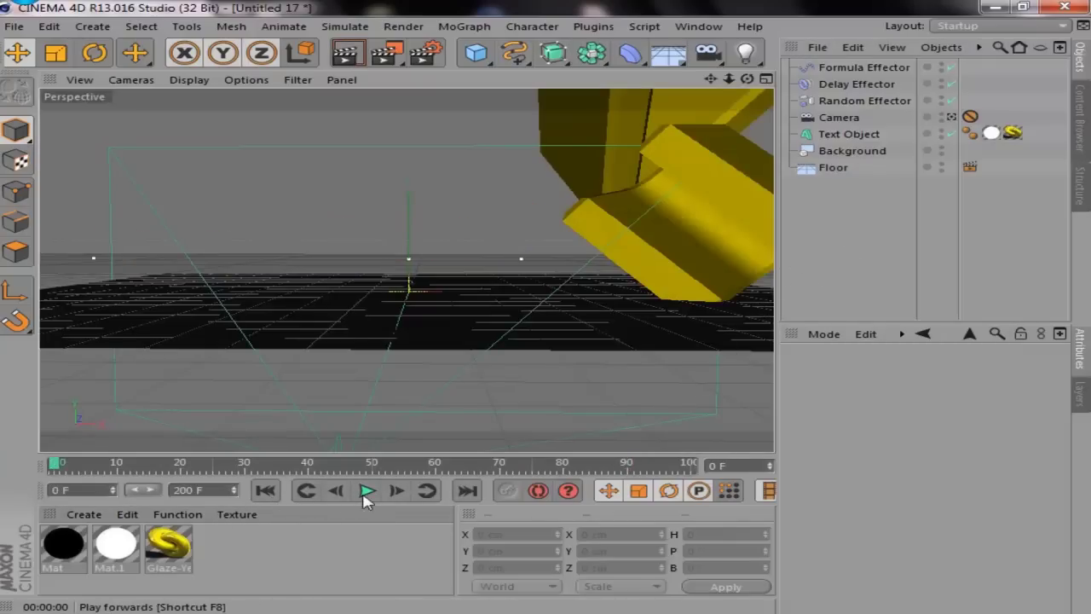
left_click(365, 493)
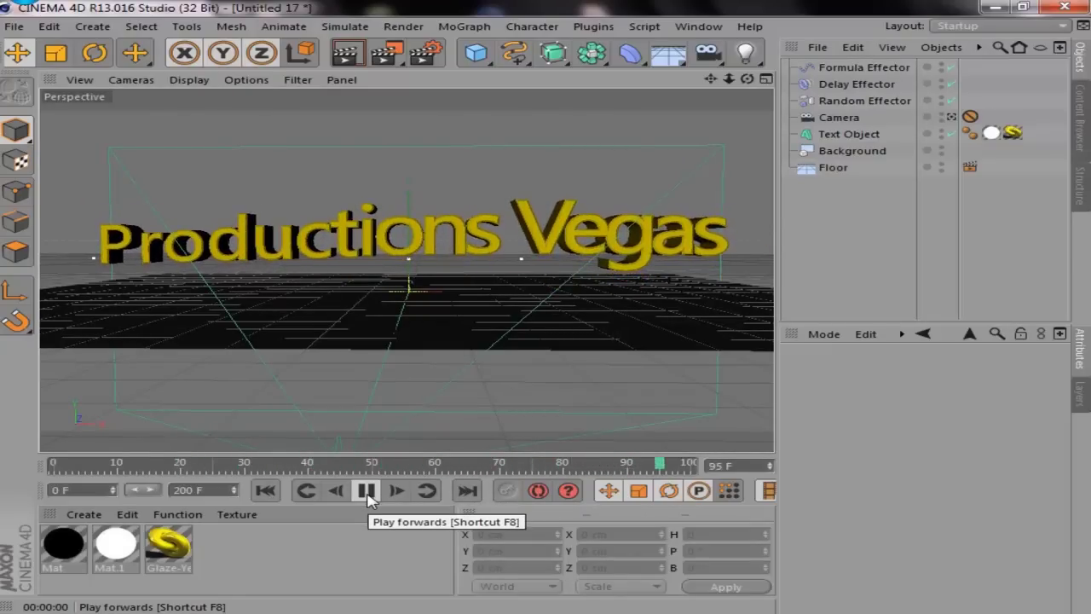
left_click(367, 492)
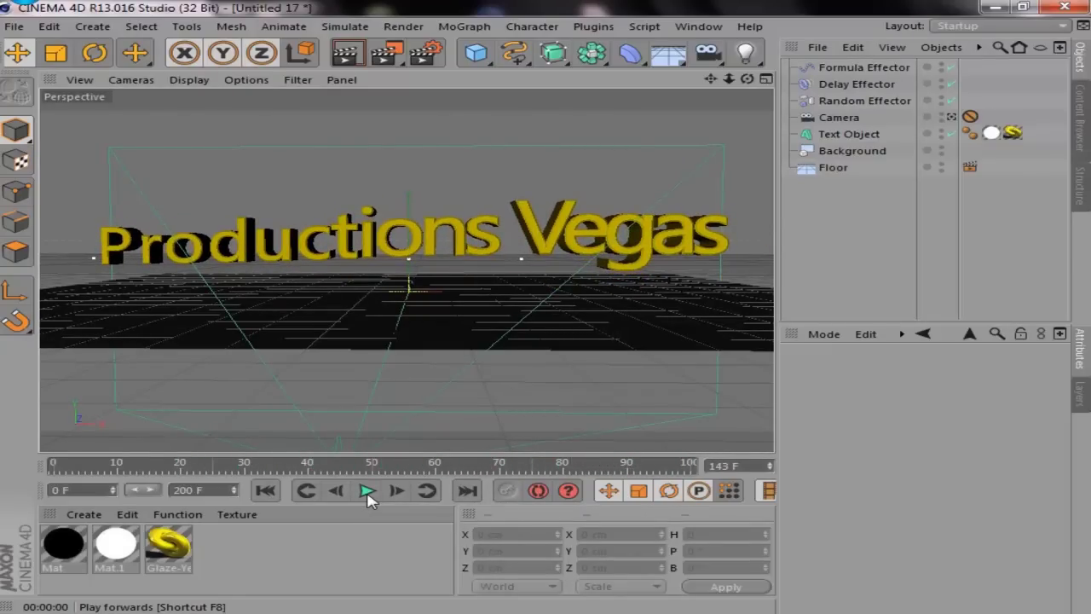
double_click(183, 547)
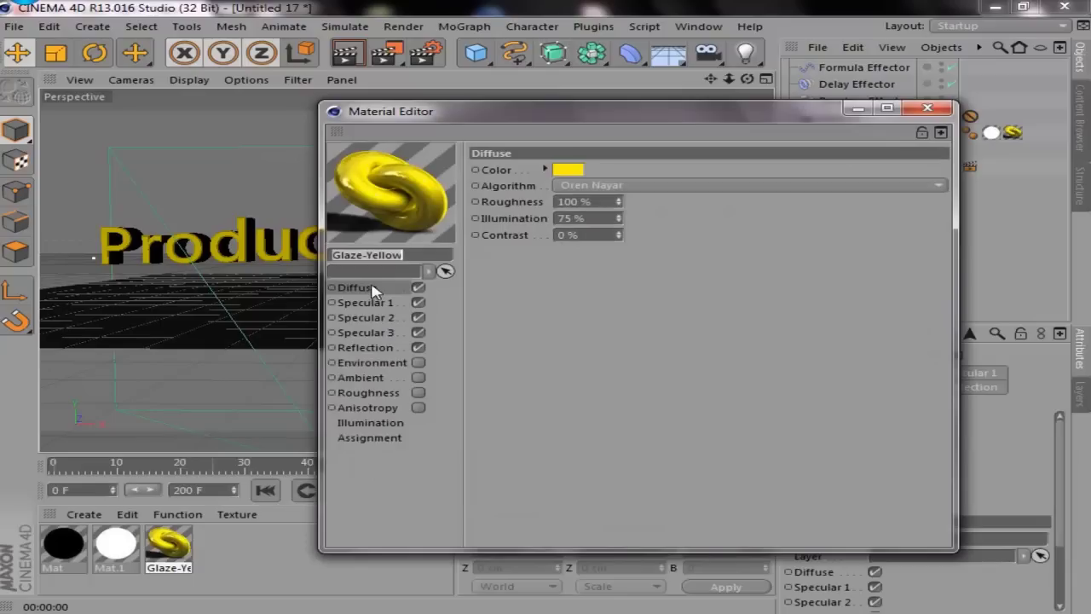
Review the Glaze-Yellow material's Ambient, Reflection, Specular and Diffuse channels, then close the editor
left_click(365, 378)
left_click(368, 348)
left_click(379, 335)
left_click(384, 317)
left_click(383, 303)
left_click(385, 288)
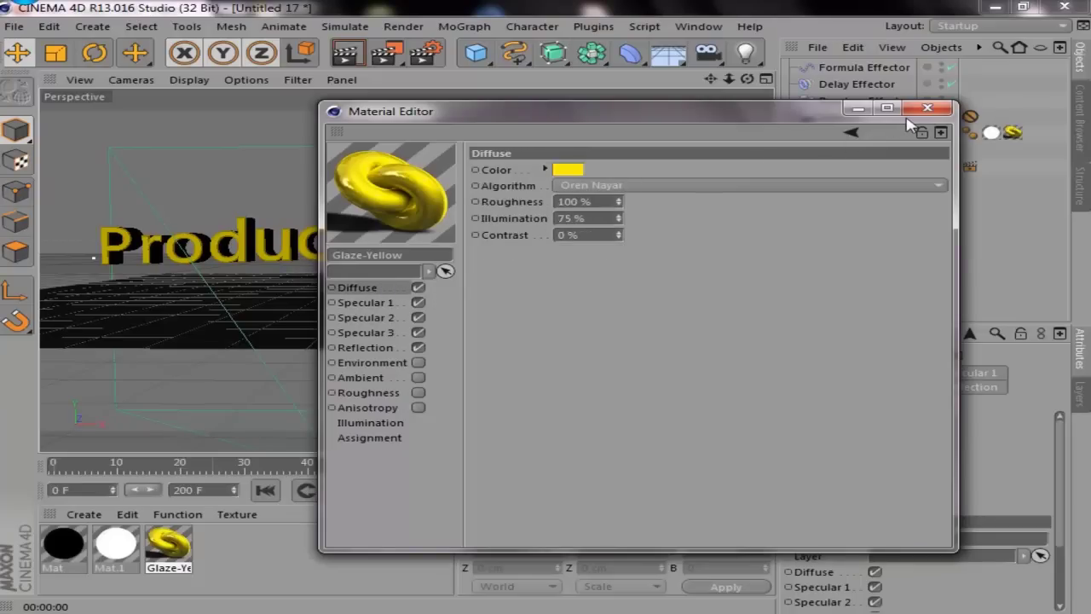
left_click(1013, 134)
Delete the Glaze-Yellow texture tag from the Text Object
left_click(935, 110)
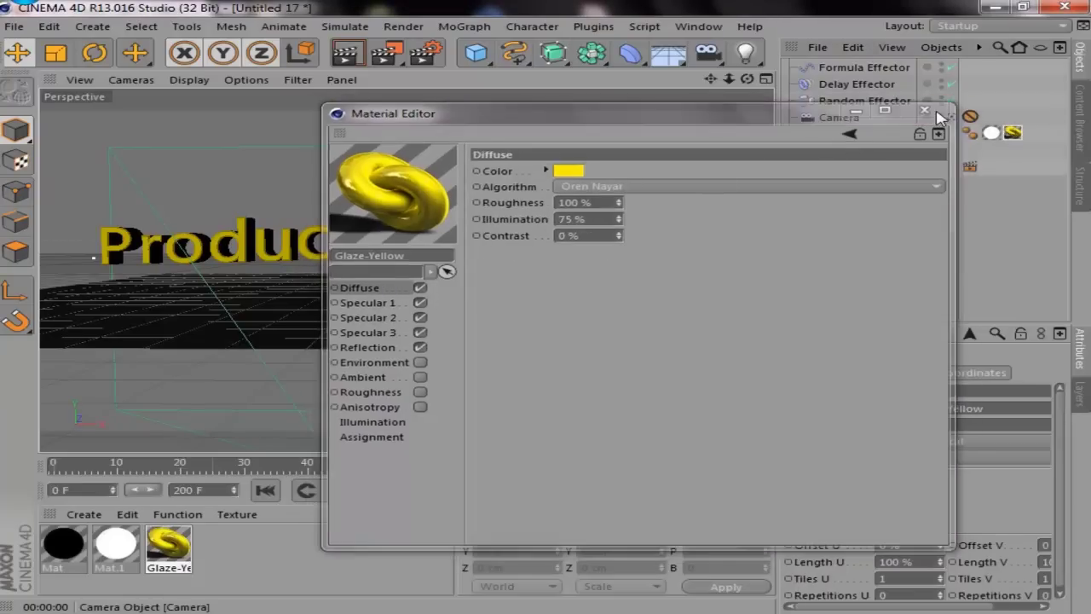
key("Delete")
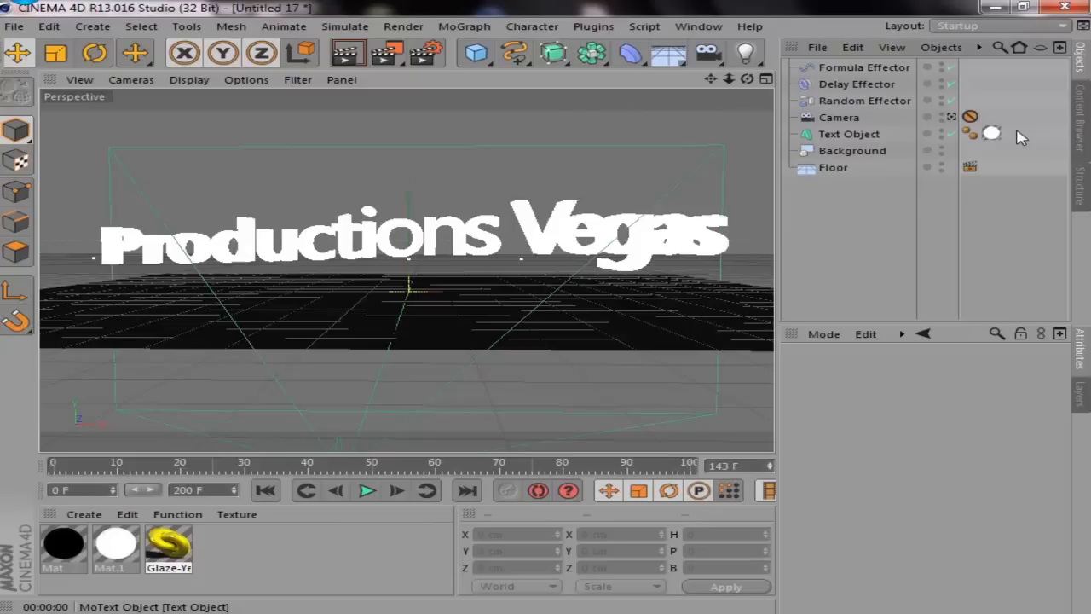
left_click(1080, 115)
Drag the lucent blue preset into the Material Manager and onto the Productions Vegas text
scroll(1023, 153, "down", 5)
scroll(1015, 157, "down", 3)
scroll(1010, 162, "up", 6)
scroll(1006, 164, "down", 3)
scroll(1006, 165, "down", 3)
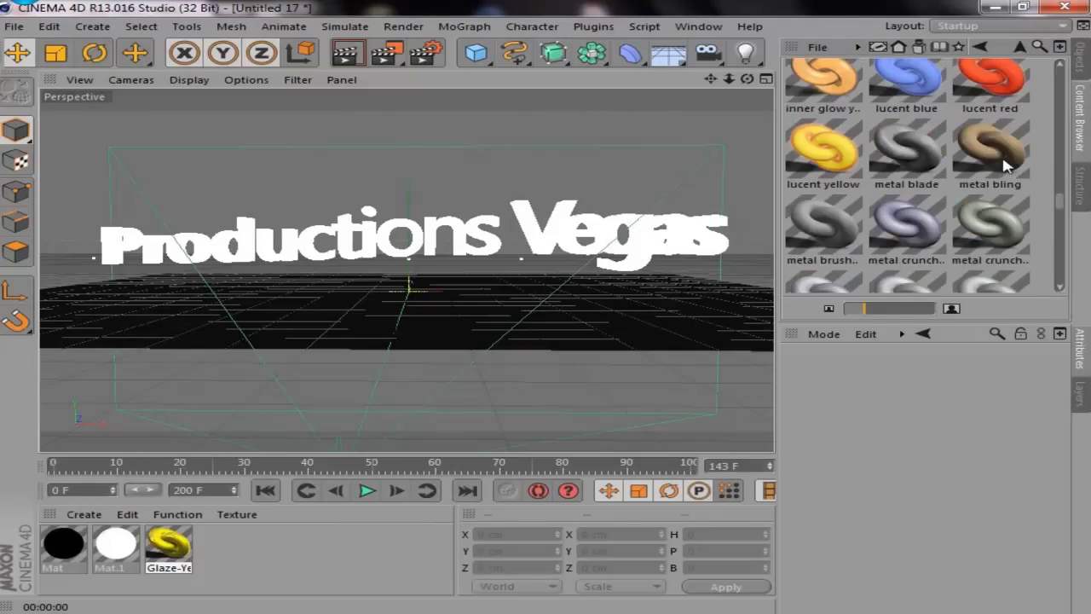
scroll(998, 173, "up", 1)
left_click_drag(906, 193, 290, 542)
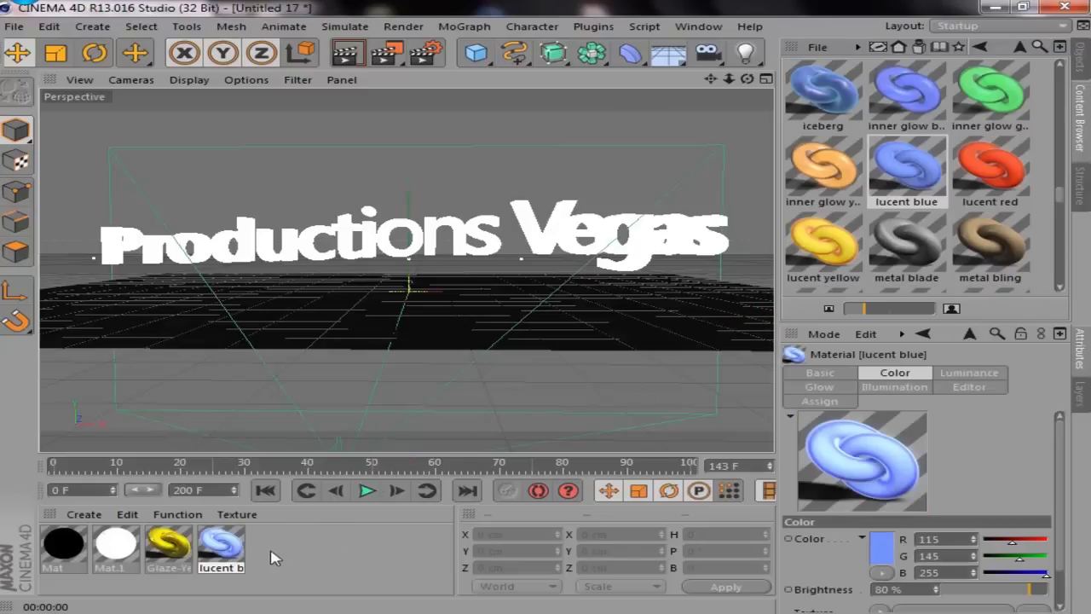
left_click_drag(218, 558, 390, 245)
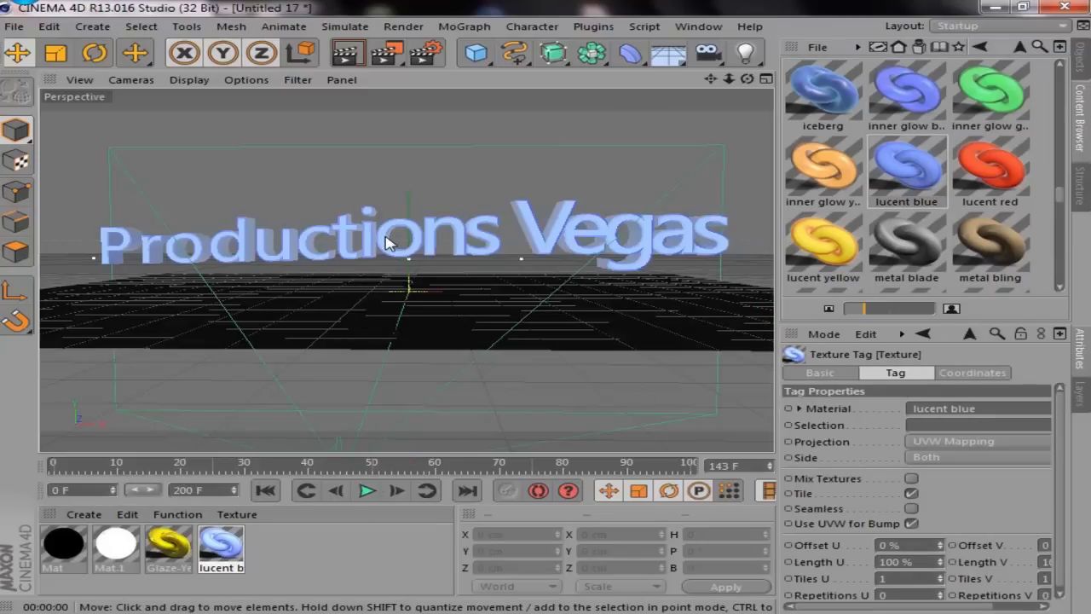
Render the blue text to the Picture Viewer and play the animation
left_click(1080, 70)
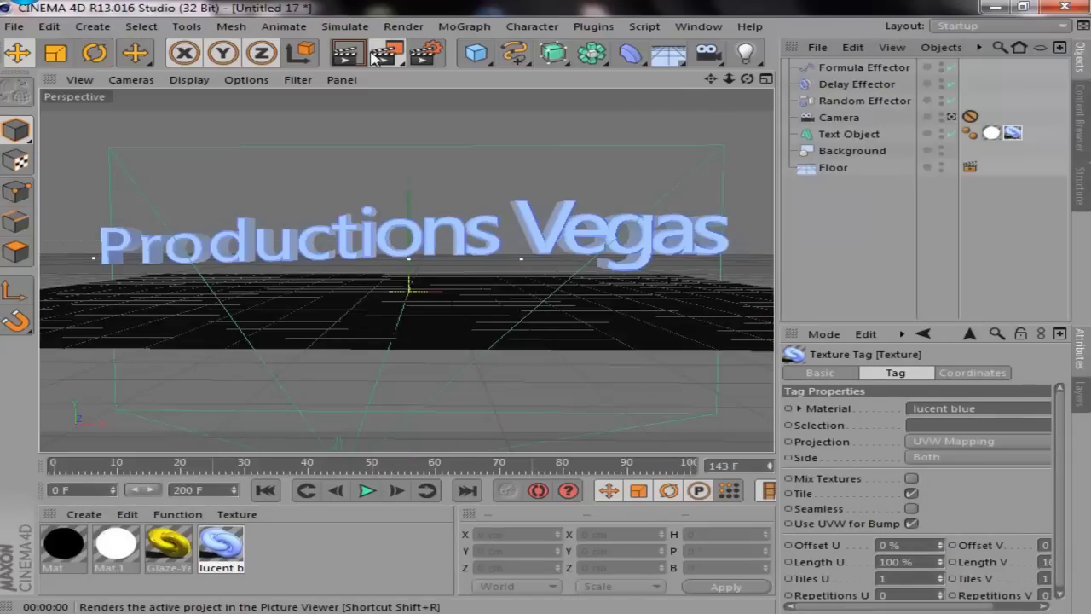
left_click(370, 56)
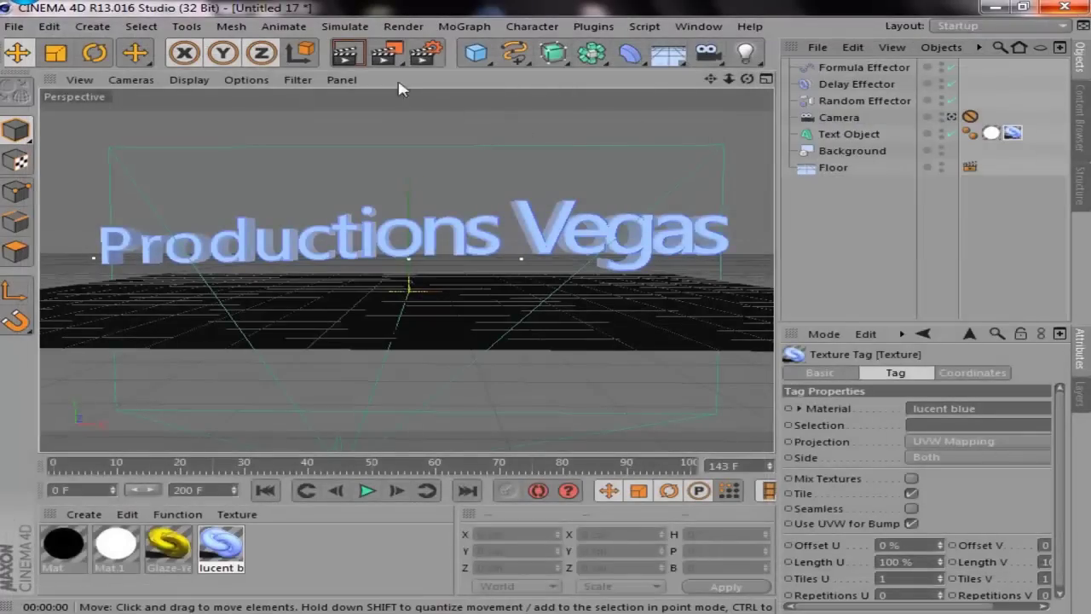
left_click(361, 60)
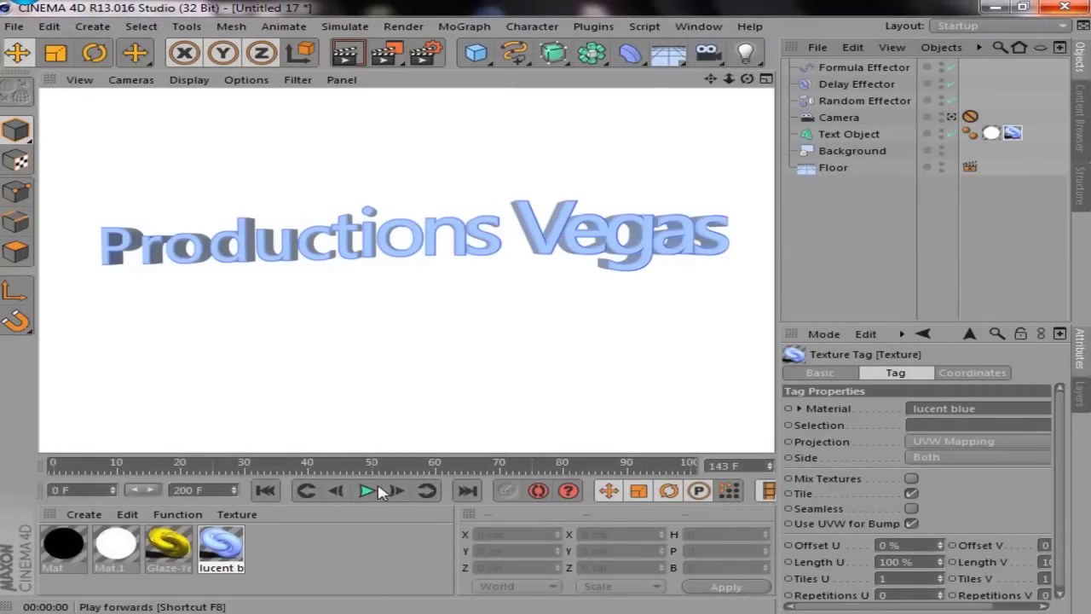
left_click(364, 494)
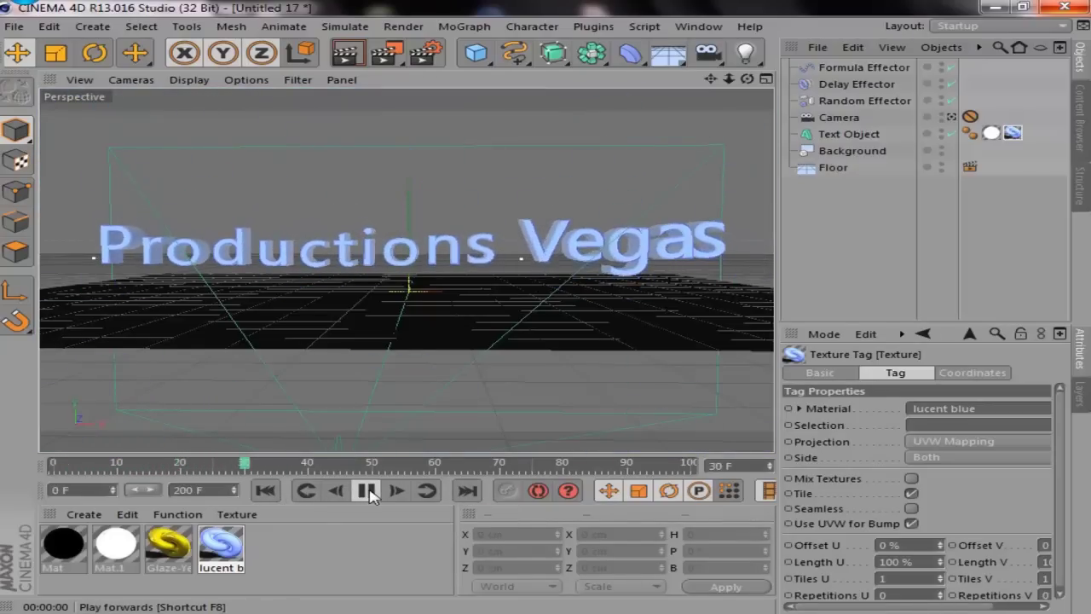
left_click(366, 491)
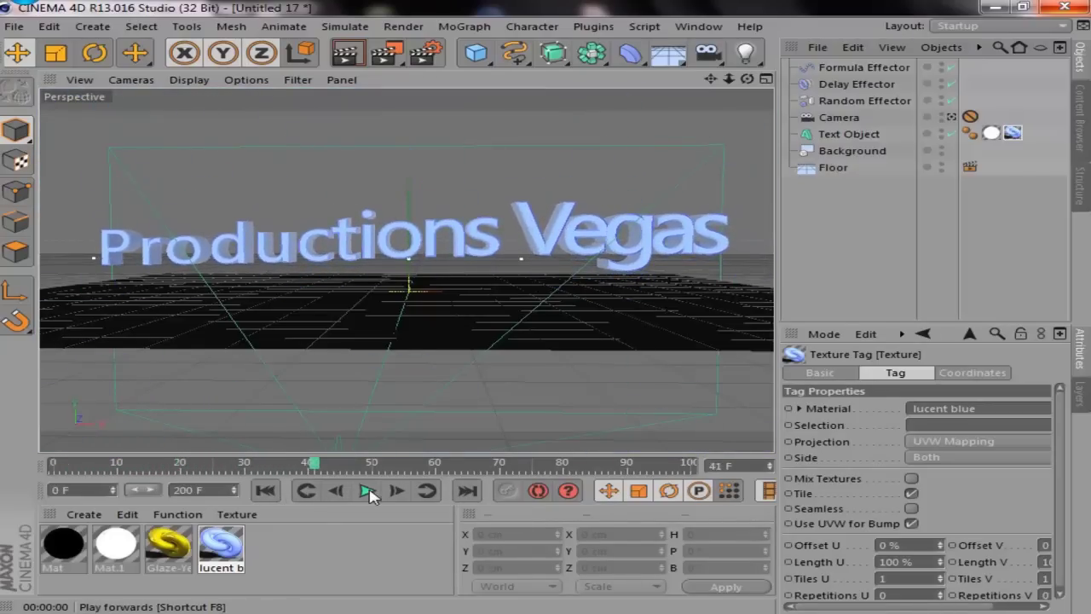
left_click(1086, 139)
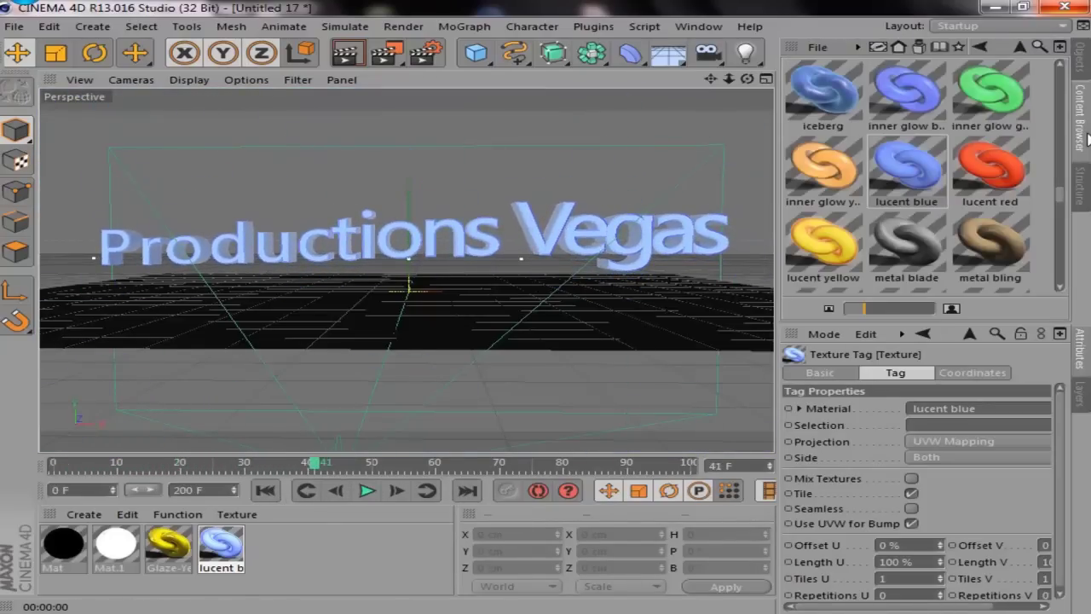
Browse the Images > Pictures backdrops like blue.jpg and turquise.jpg, then return to the main folders
left_click(1020, 47)
left_click(1028, 51)
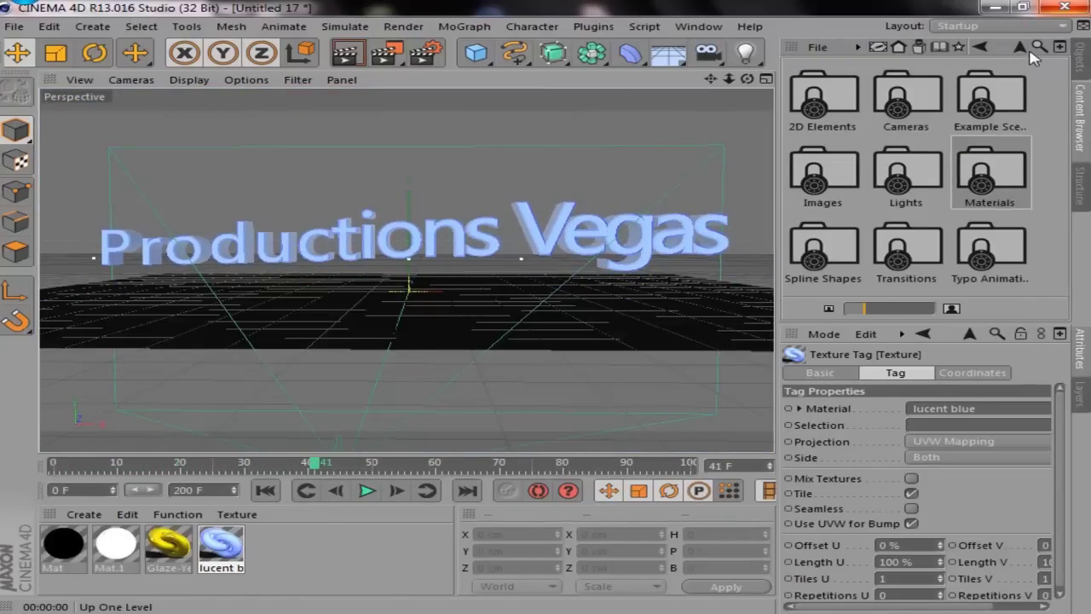
double_click(855, 205)
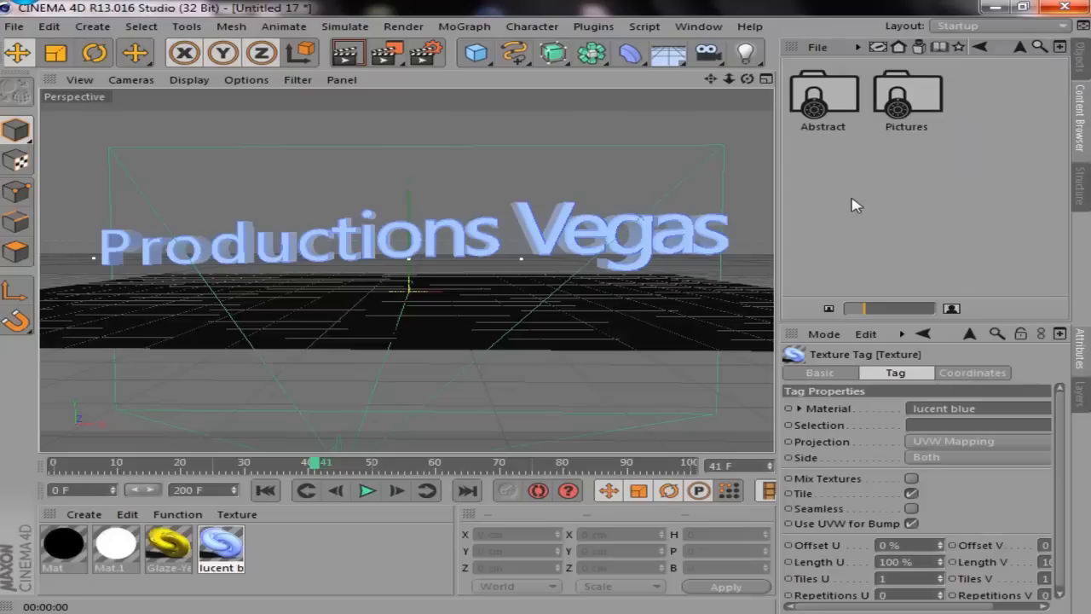
double_click(855, 103)
scroll(919, 171, "up", 2)
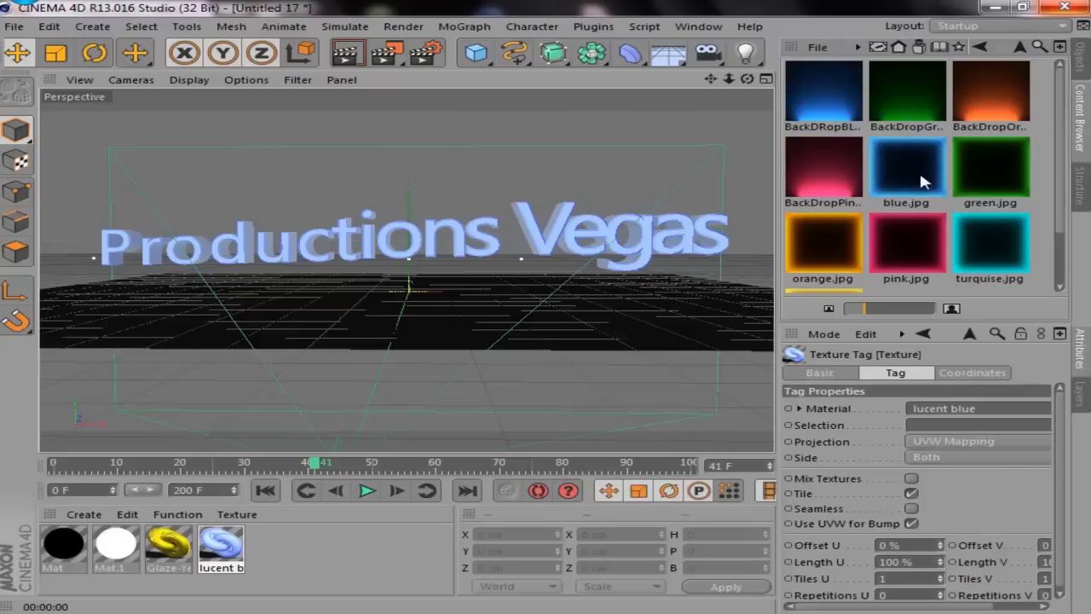
scroll(919, 170, "down", 2)
scroll(919, 170, "up", 2)
mouse_move(812, 101)
left_mouse_down()
mouse_move(317, 569)
mouse_move(798, 283)
left_mouse_up()
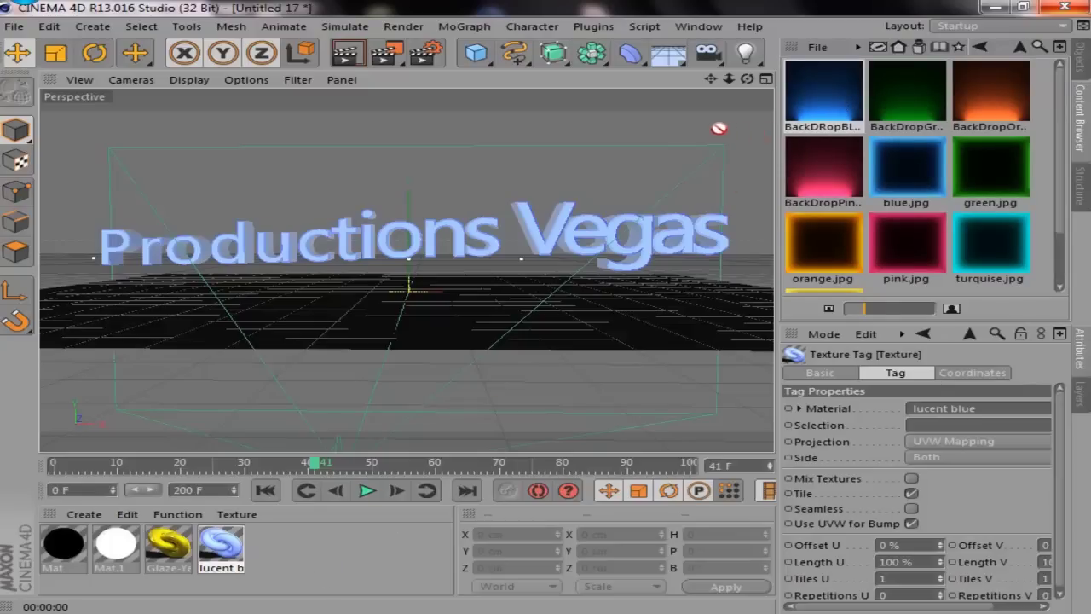
left_click(1020, 47)
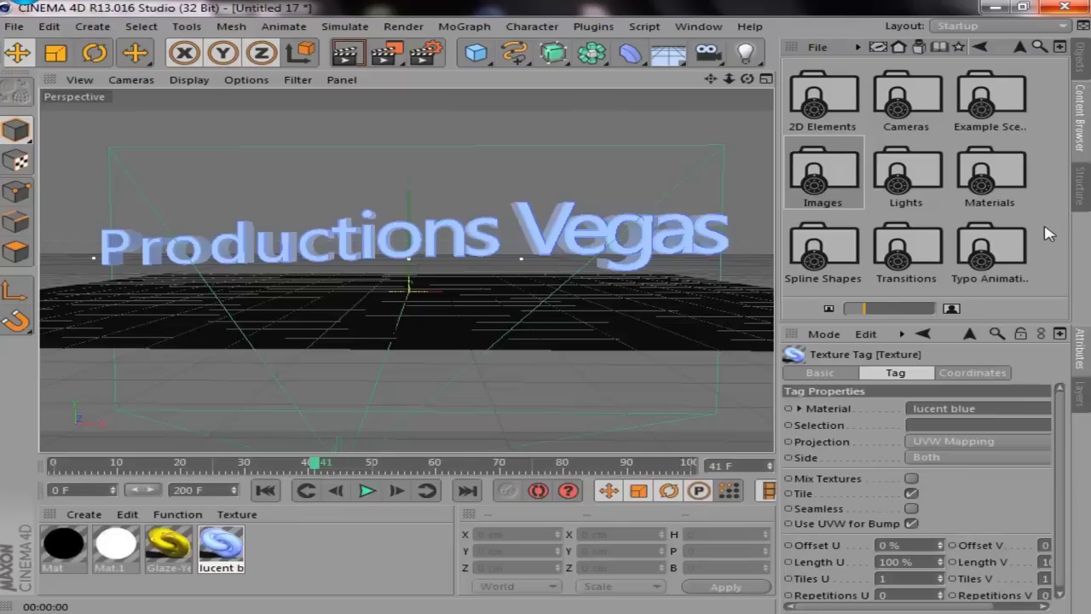
Look into the Presets folder and its Sketch presets, then return to the top level
left_click(1020, 52)
left_click(1020, 51)
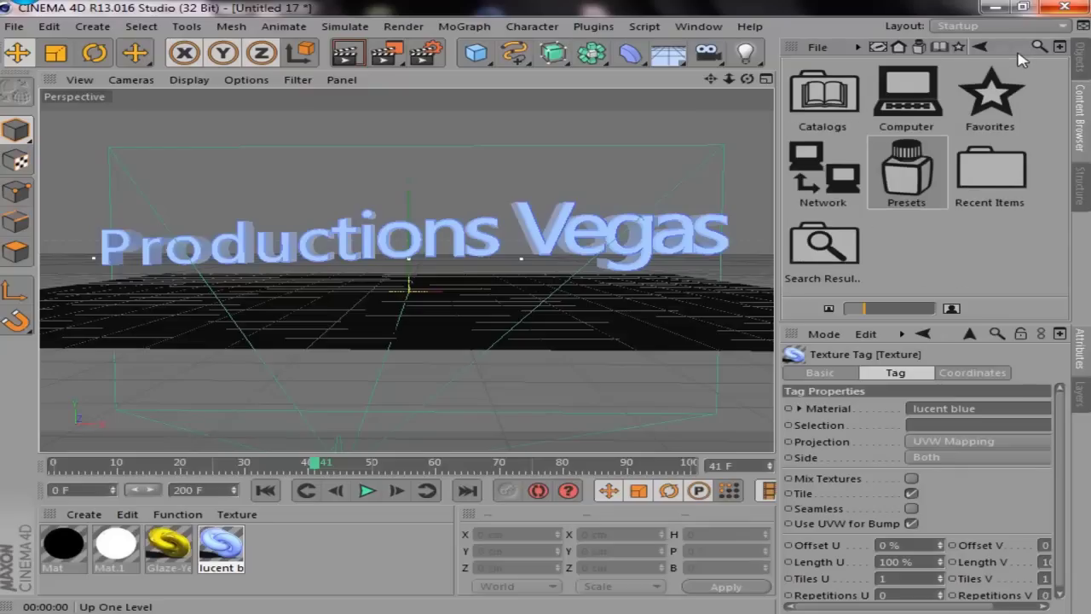
double_click(899, 190)
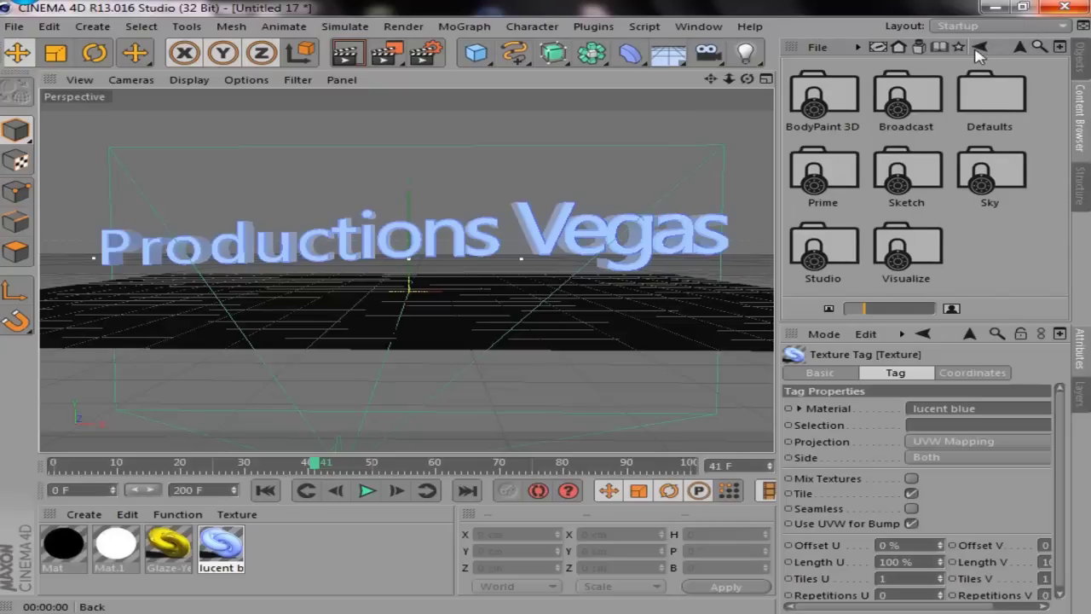
left_click(1020, 56)
double_click(906, 188)
double_click(906, 188)
right_click(899, 189)
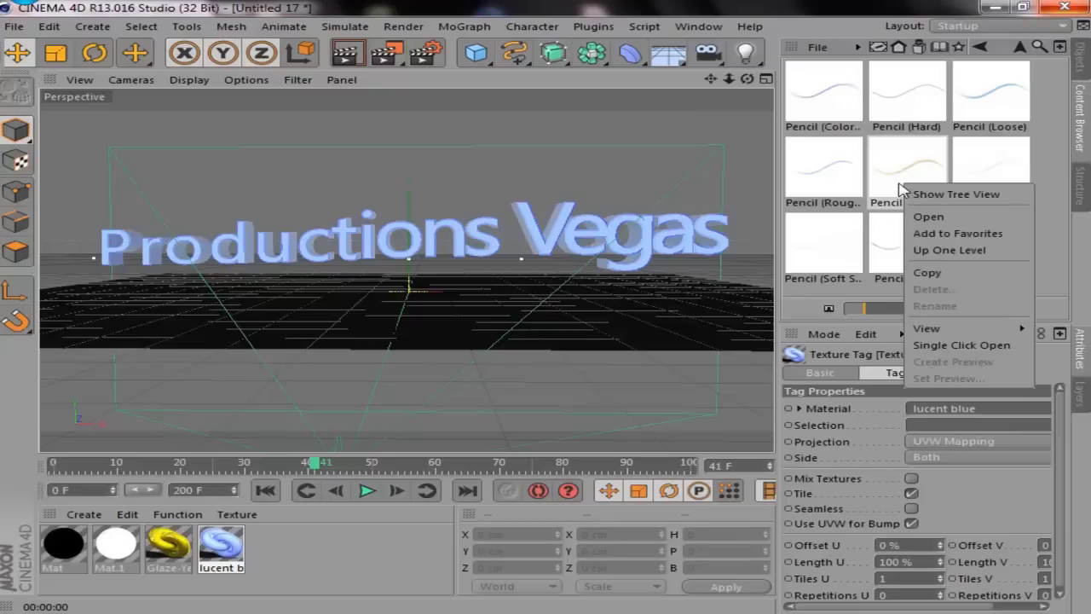
left_click(1019, 51)
left_click(1019, 50)
left_click(1021, 50)
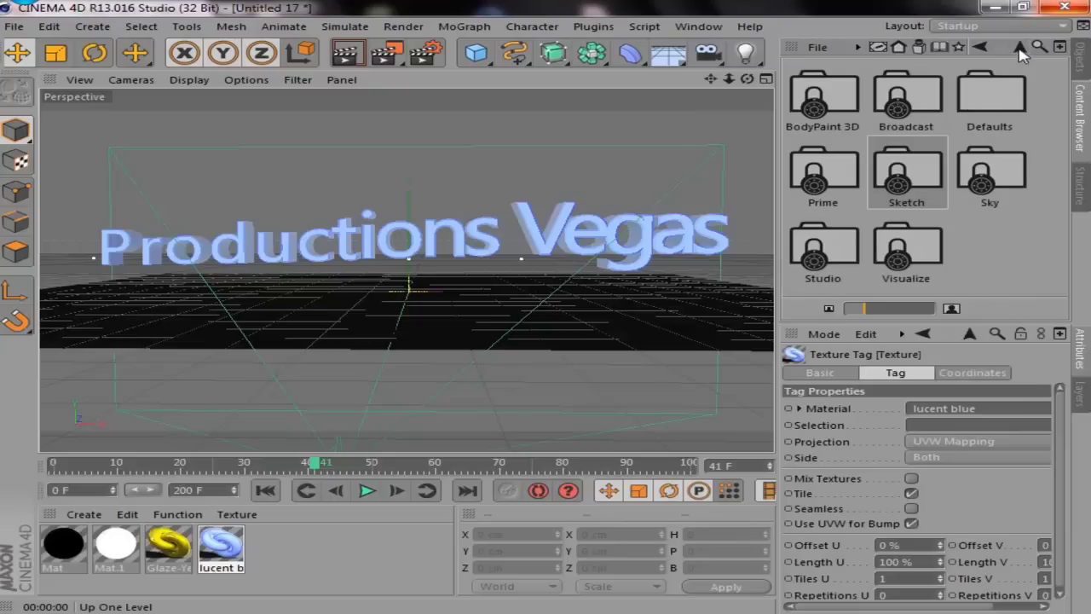
left_click(1020, 53)
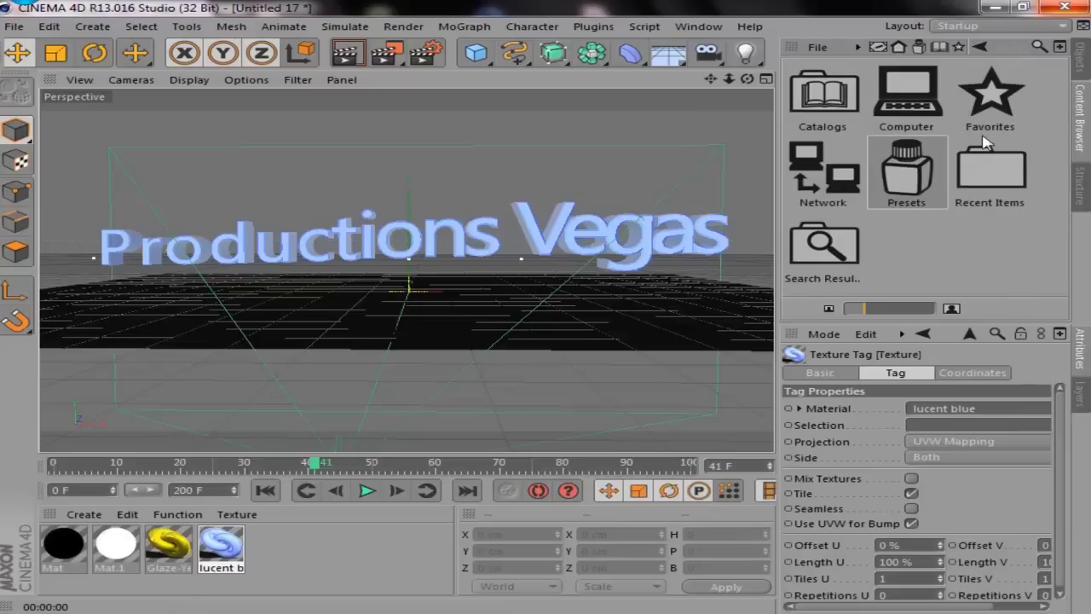
Open Presets > Broadcast > Resources > Typo Animation, then back up to Broadcast
double_click(916, 183)
double_click(928, 106)
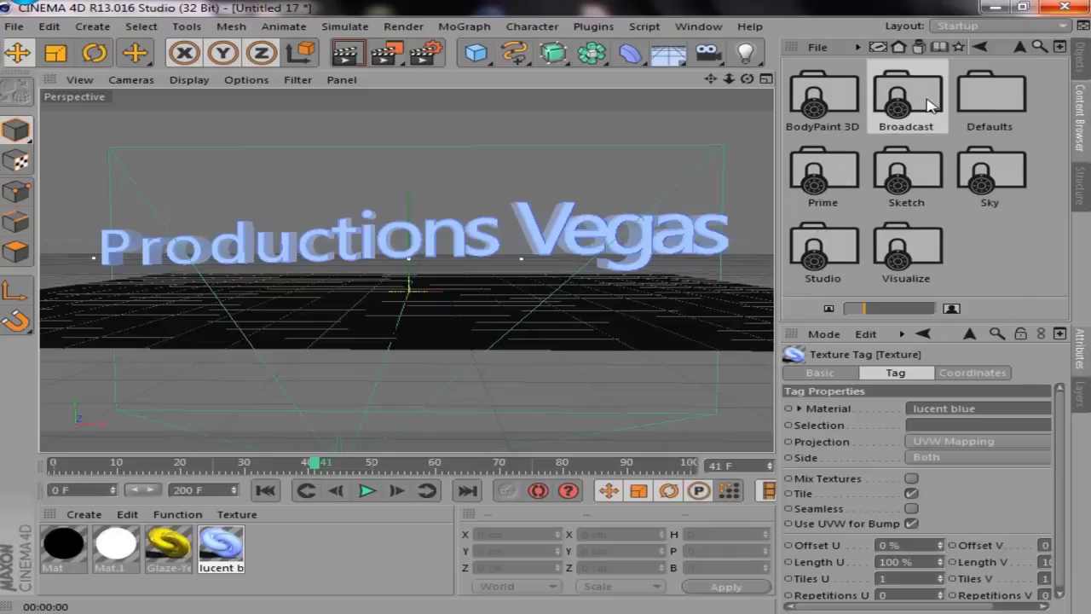
double_click(984, 104)
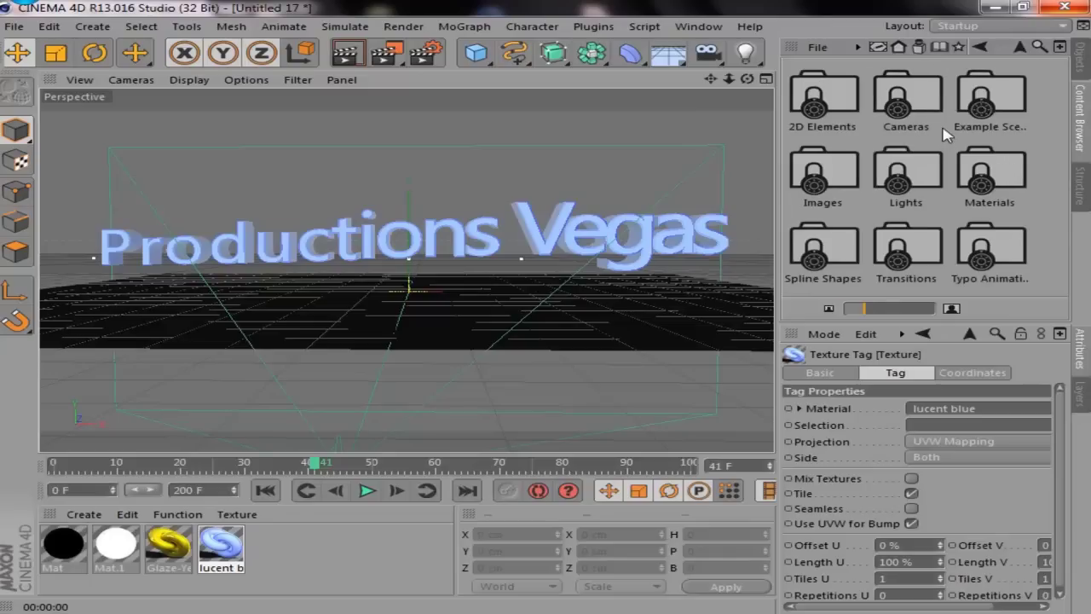
double_click(989, 268)
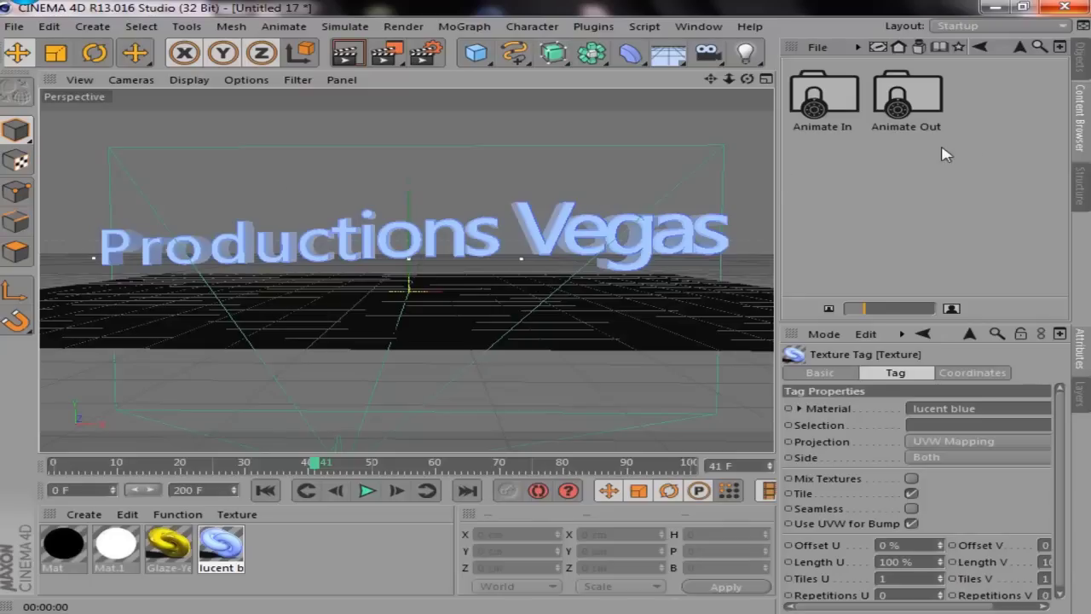
left_click(1020, 50)
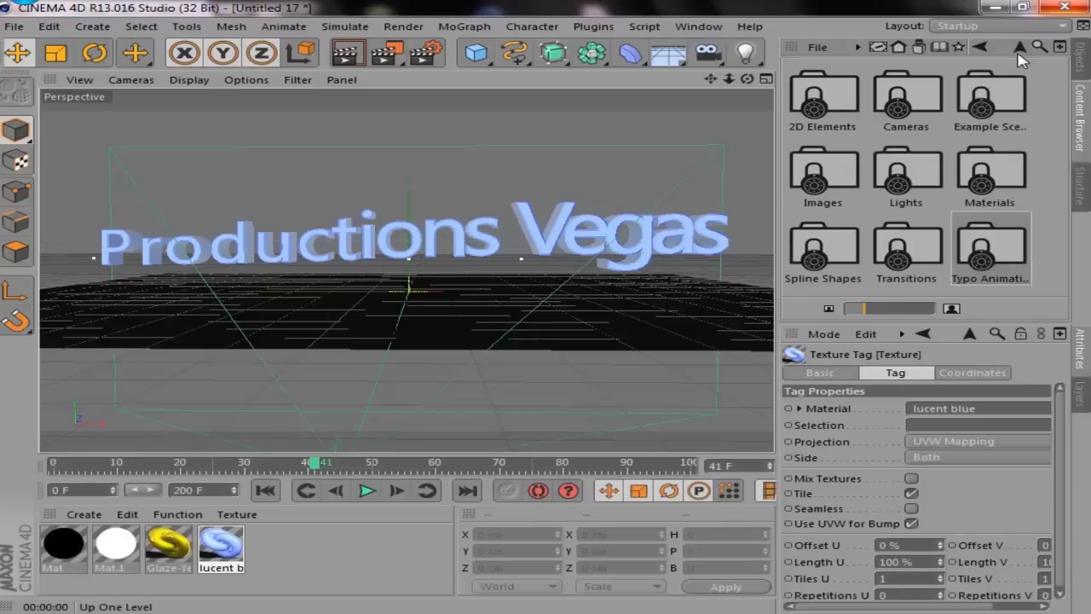
left_click(1020, 49)
Open Broadcast's 3D Objects > Music folder showing Guitar, Headphones and Trumpet
double_click(831, 106)
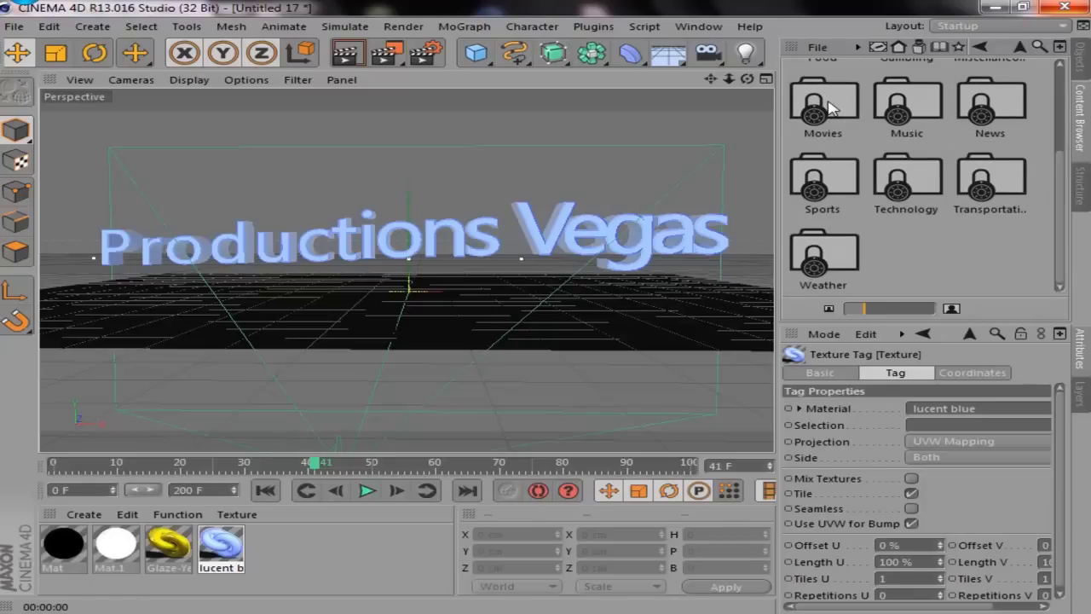
scroll(980, 281, "up", 2)
scroll(977, 279, "down", 2)
scroll(895, 253, "up", 2)
scroll(825, 142, "down", 2)
double_click(908, 128)
scroll(984, 171, "down", 3)
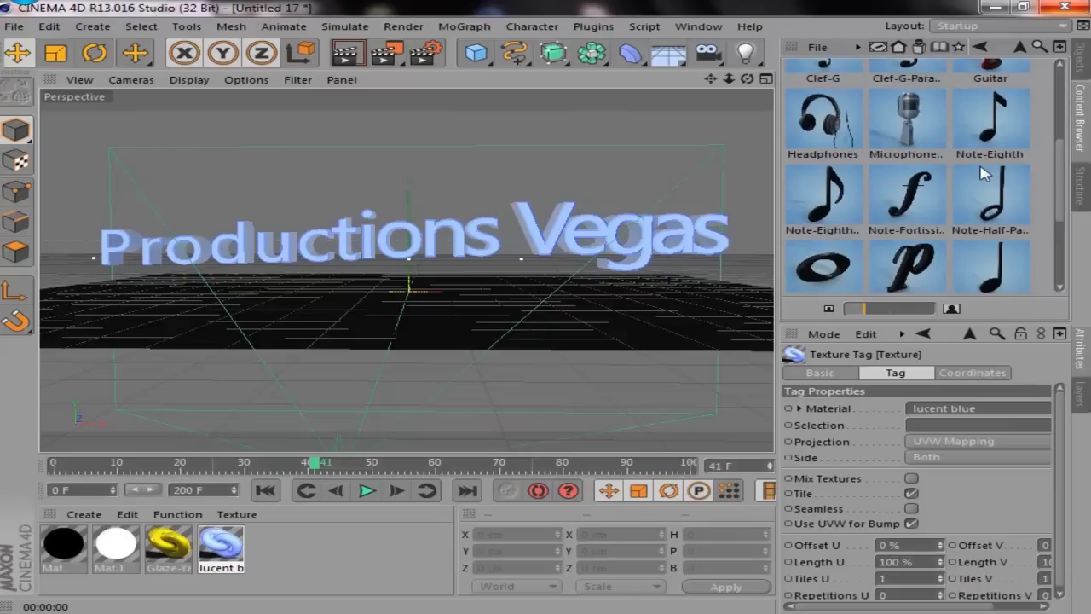
left_click(1072, 41)
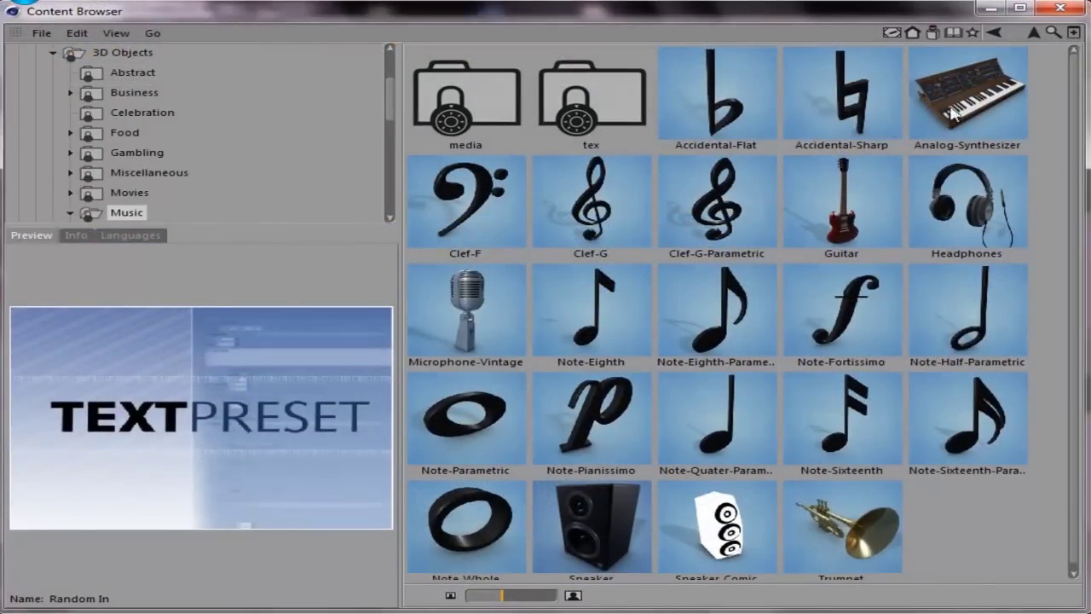
Browse the Food and Technology folders in 3D Objects, then open Weather
left_click(1033, 32)
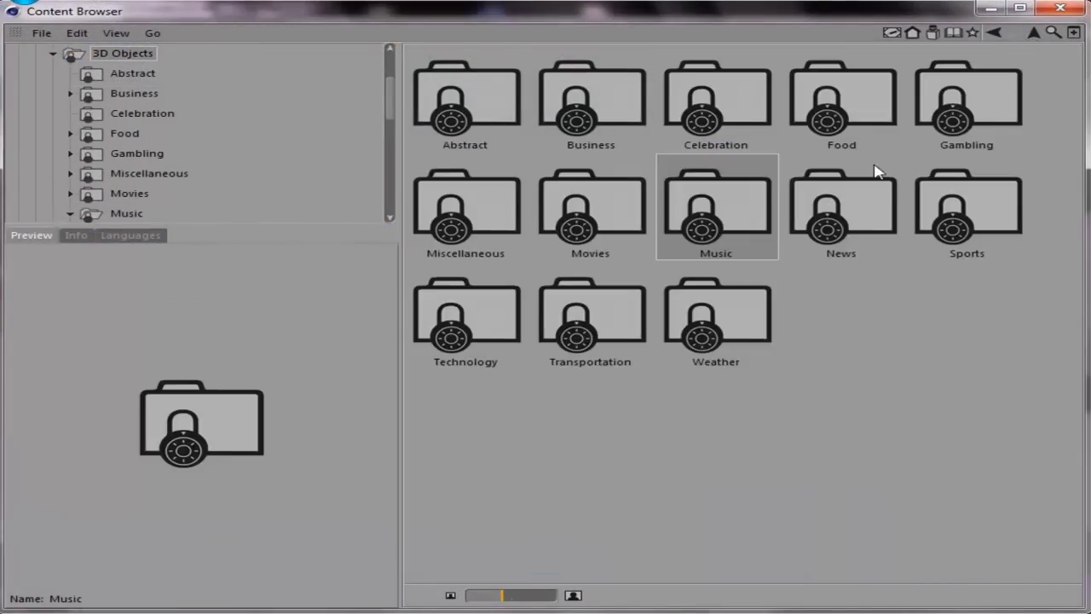
double_click(833, 122)
scroll(891, 267, "down", 3)
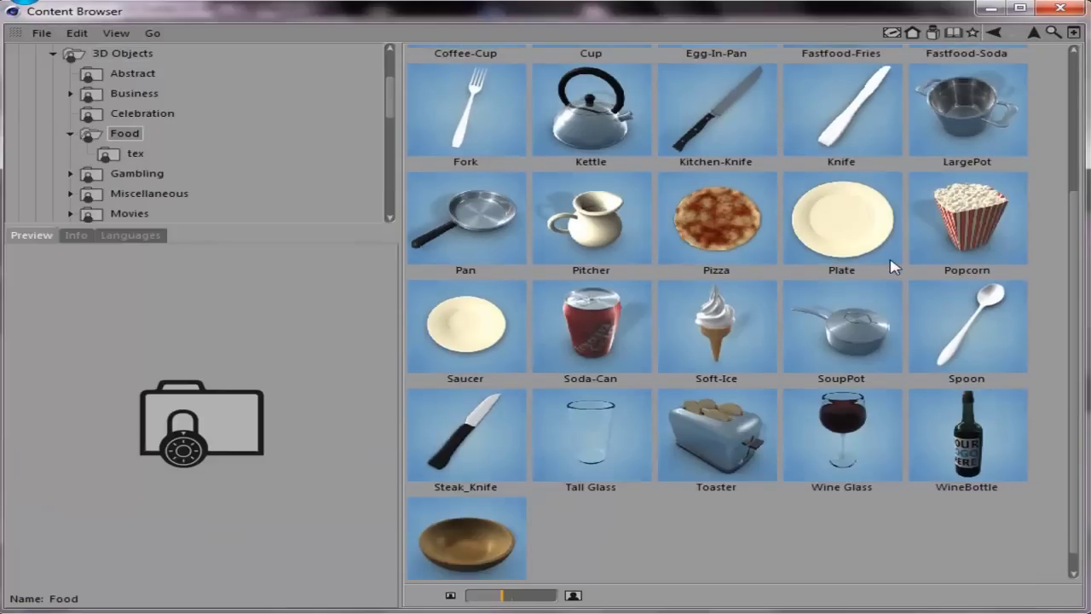
scroll(894, 267, "down", 1)
scroll(894, 268, "up", 4)
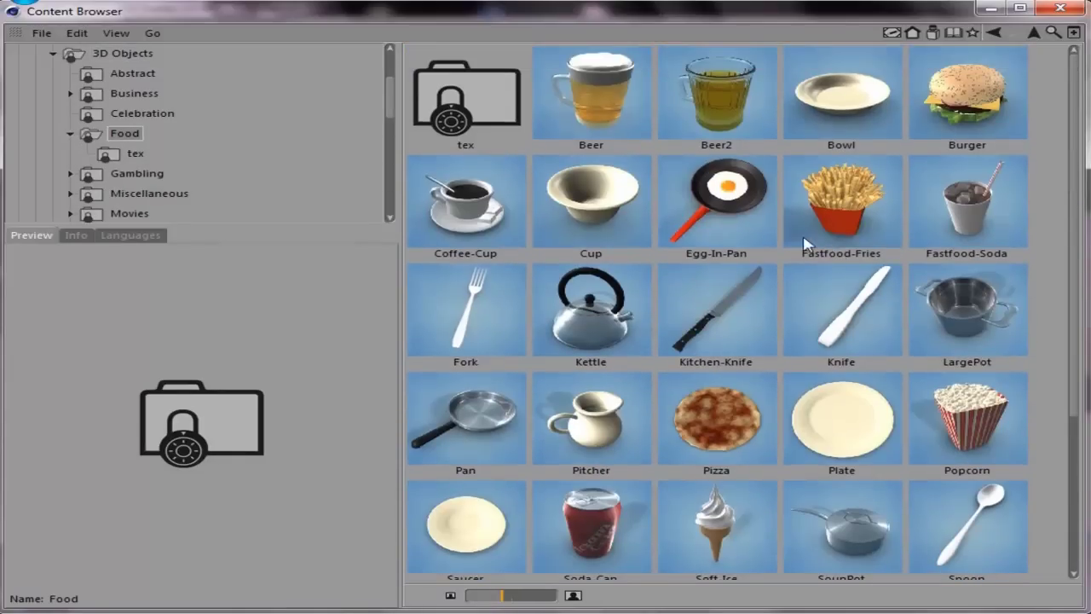
left_click(1033, 32)
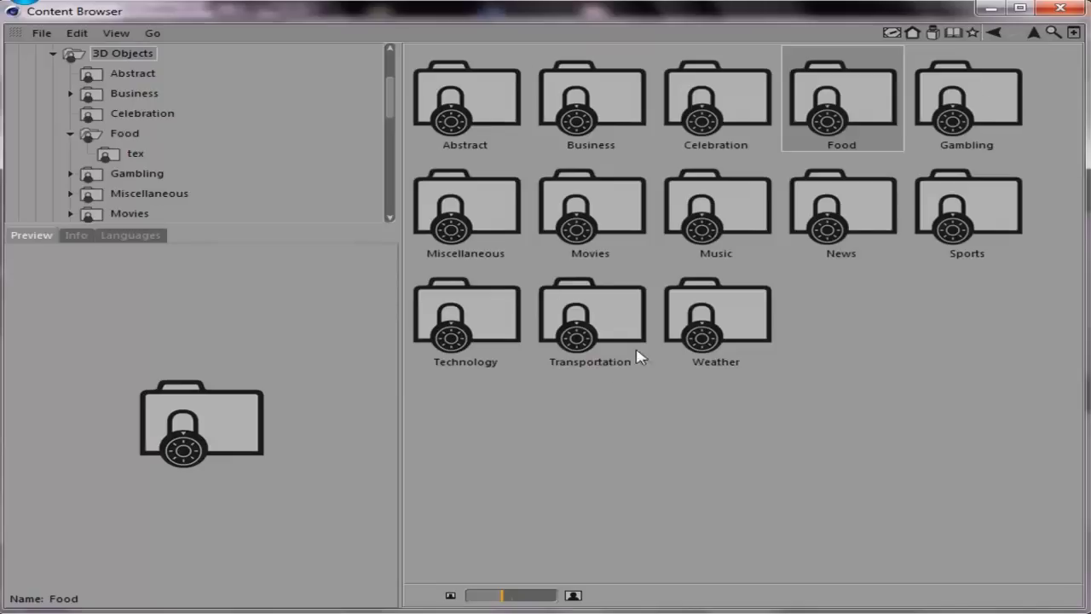
double_click(496, 332)
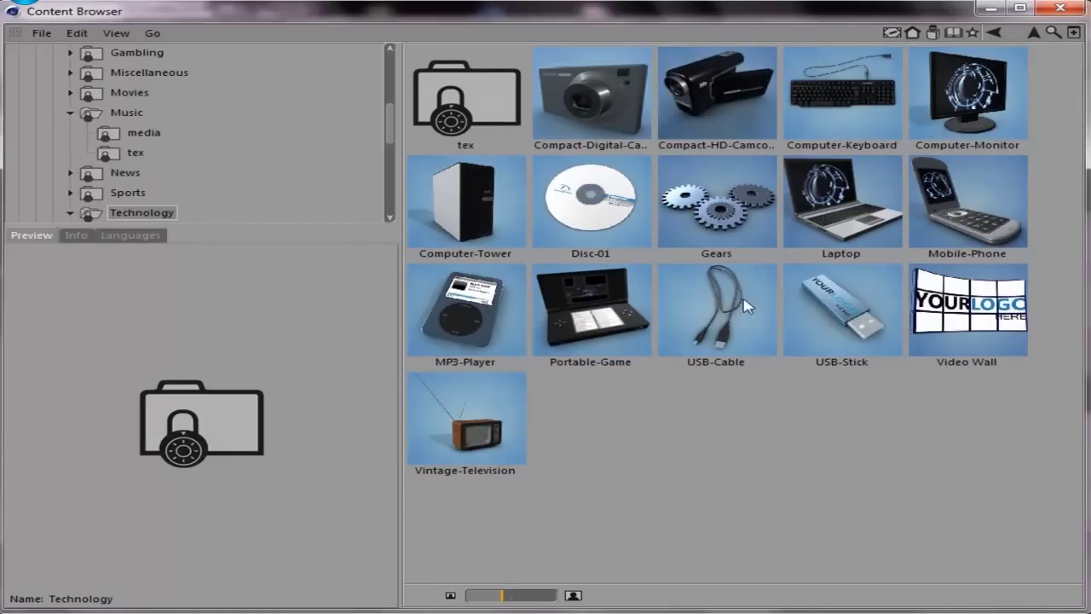
left_click(1035, 34)
double_click(727, 345)
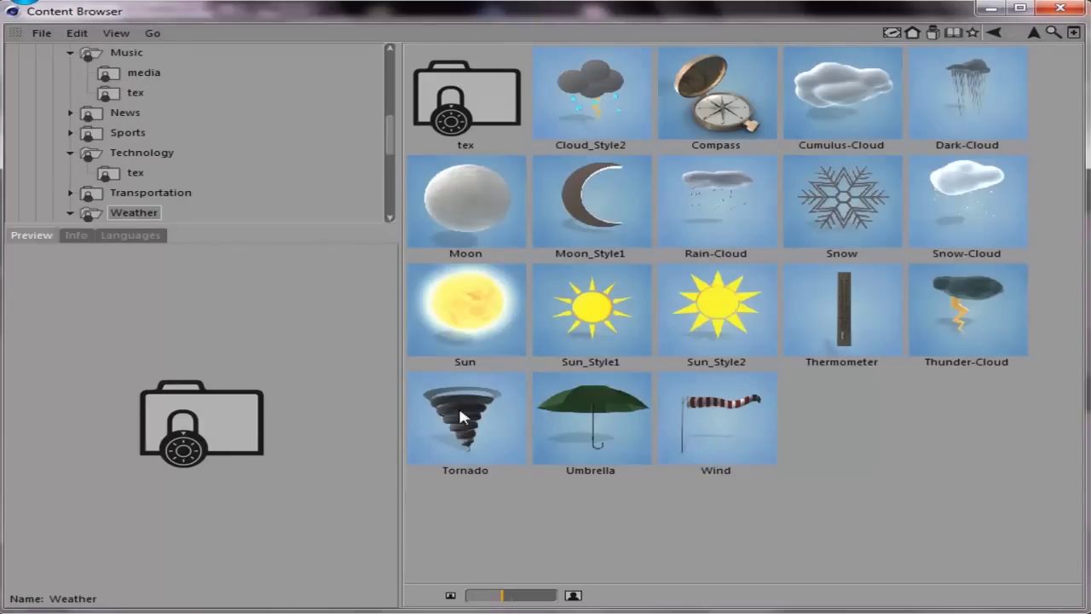
Play the Tornado and Sun_Style2 previews, glancing at Umbrella and Sun_Style1 along the way
left_click(479, 456)
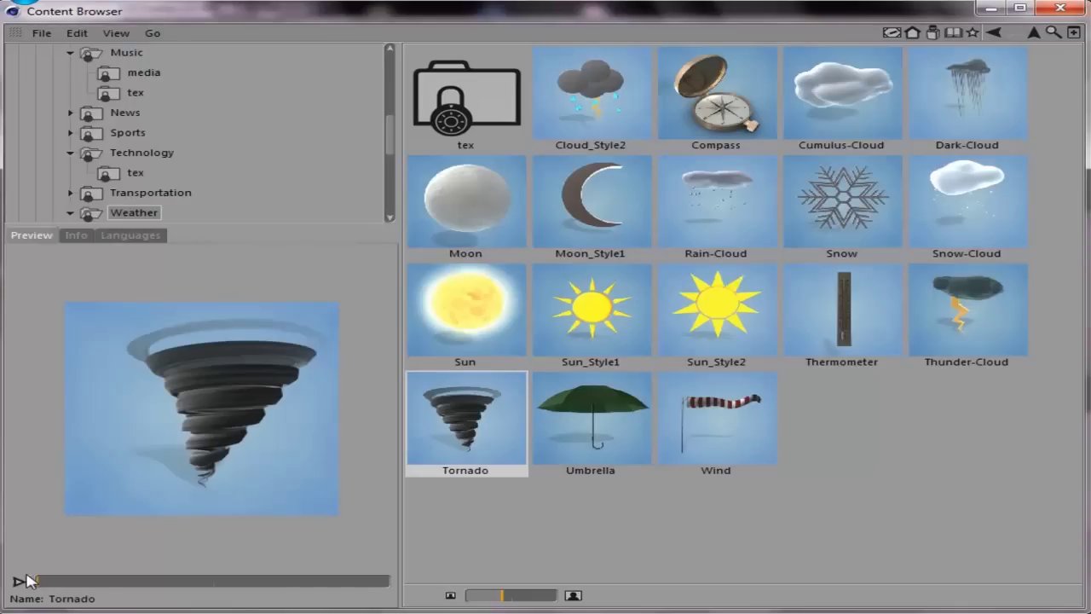
left_click(597, 486)
left_click(464, 447)
left_click(19, 582)
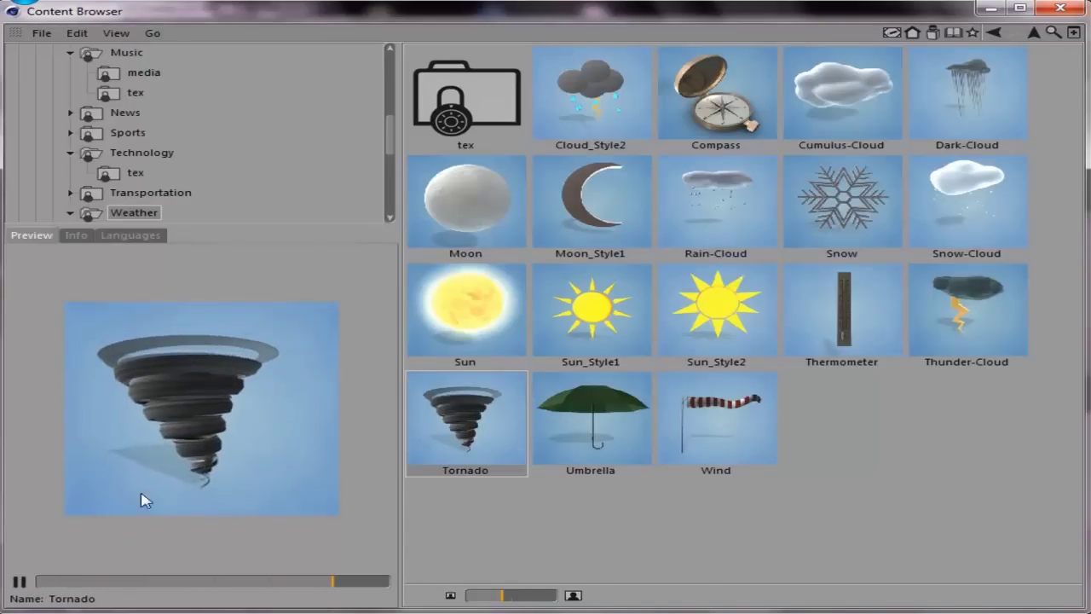
left_click(635, 433)
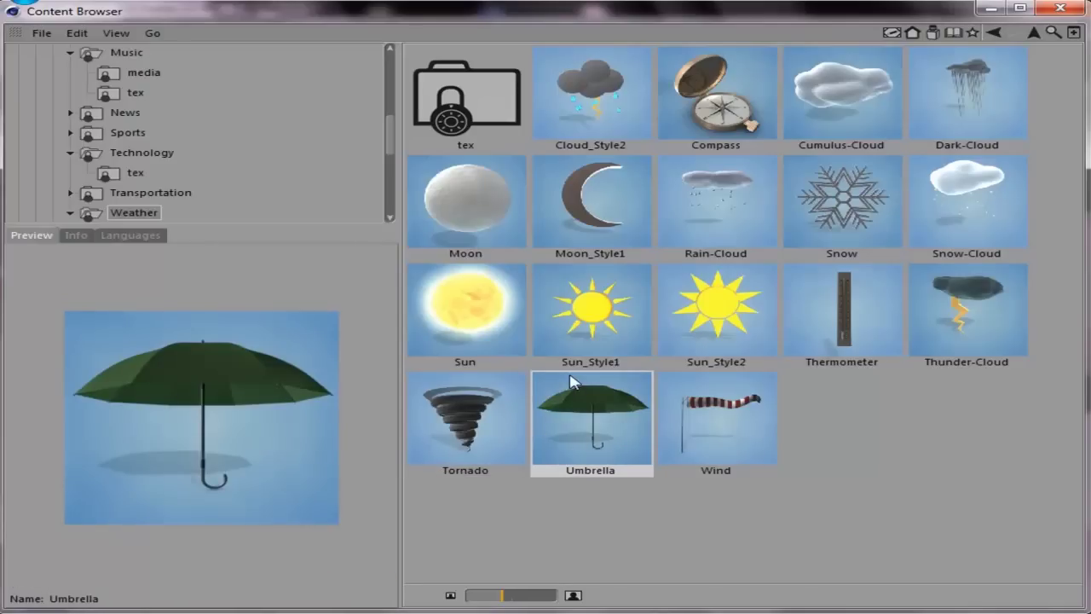
left_click(575, 349)
left_click(695, 333)
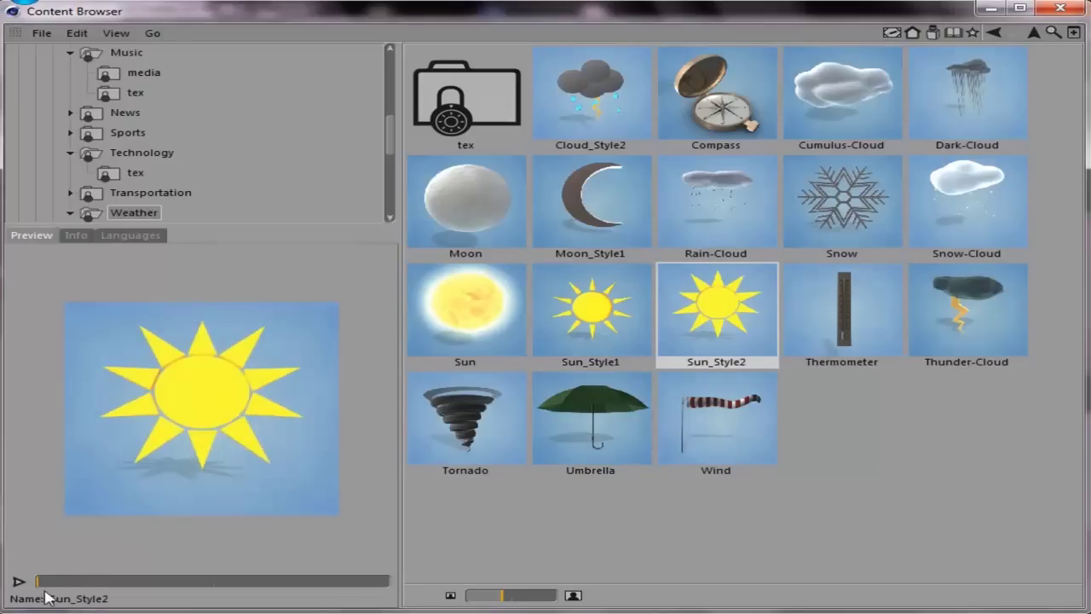
left_click(19, 581)
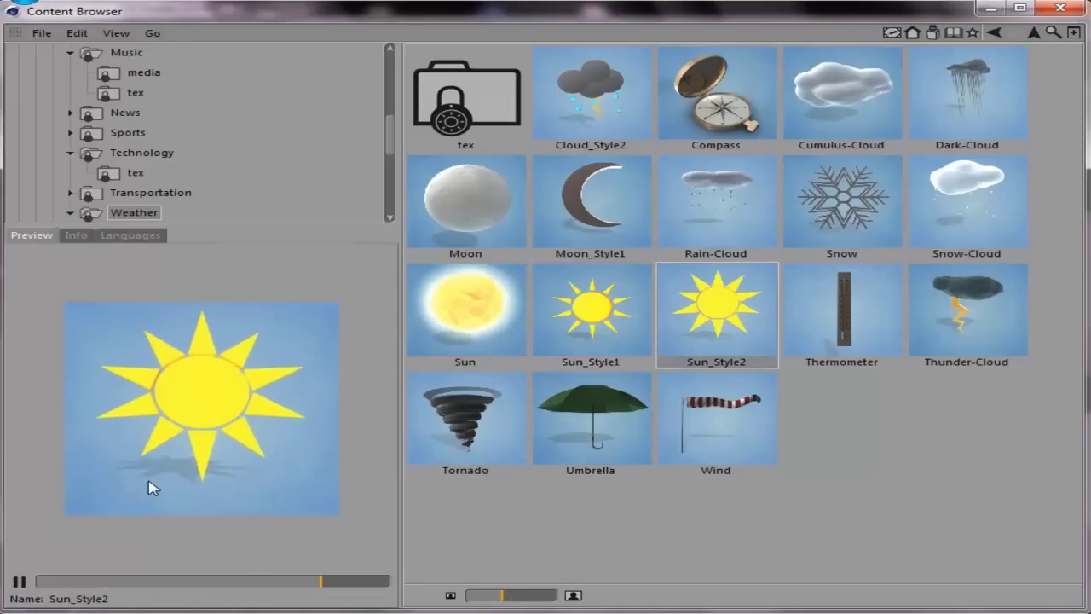
Play the Cloud_Style2 and Wind previews after viewing Sun, Compass and cloud presets, then go up
left_click(457, 296)
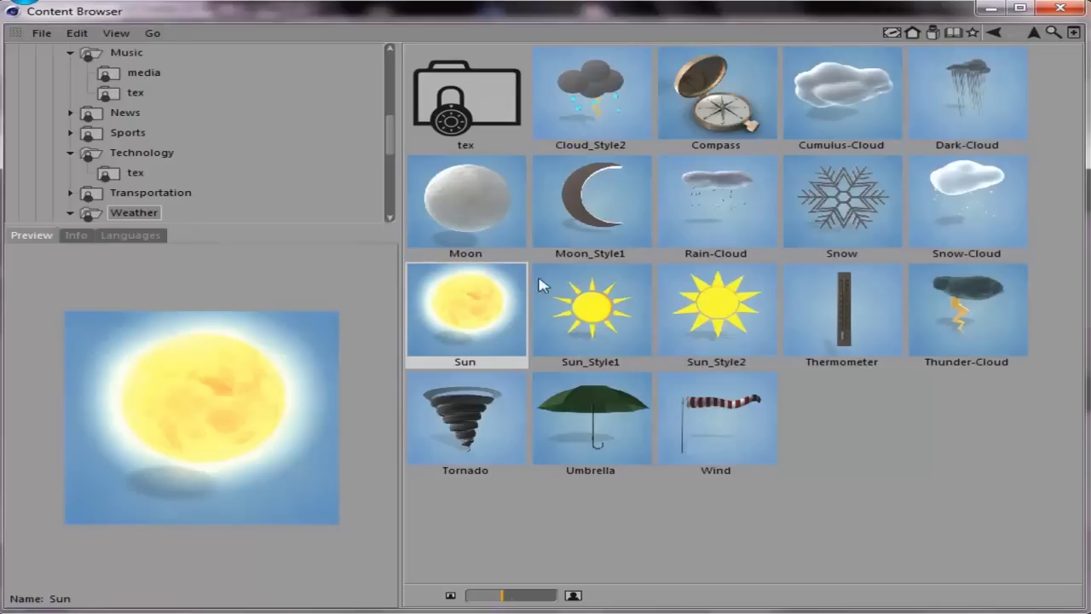
left_click(665, 137)
left_click(614, 93)
left_click(19, 581)
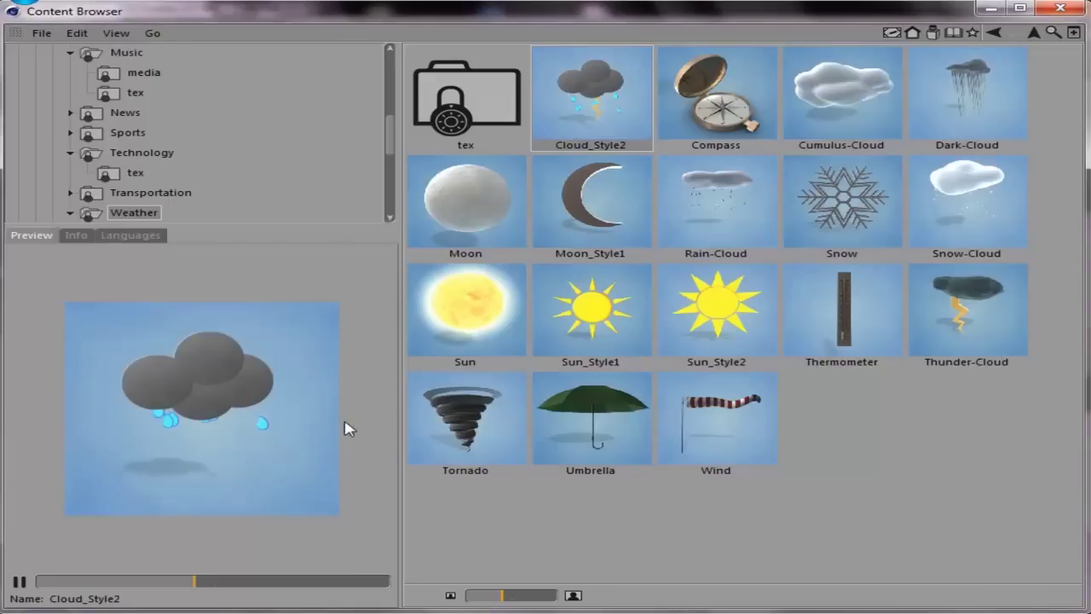
left_click(738, 99)
left_click(841, 133)
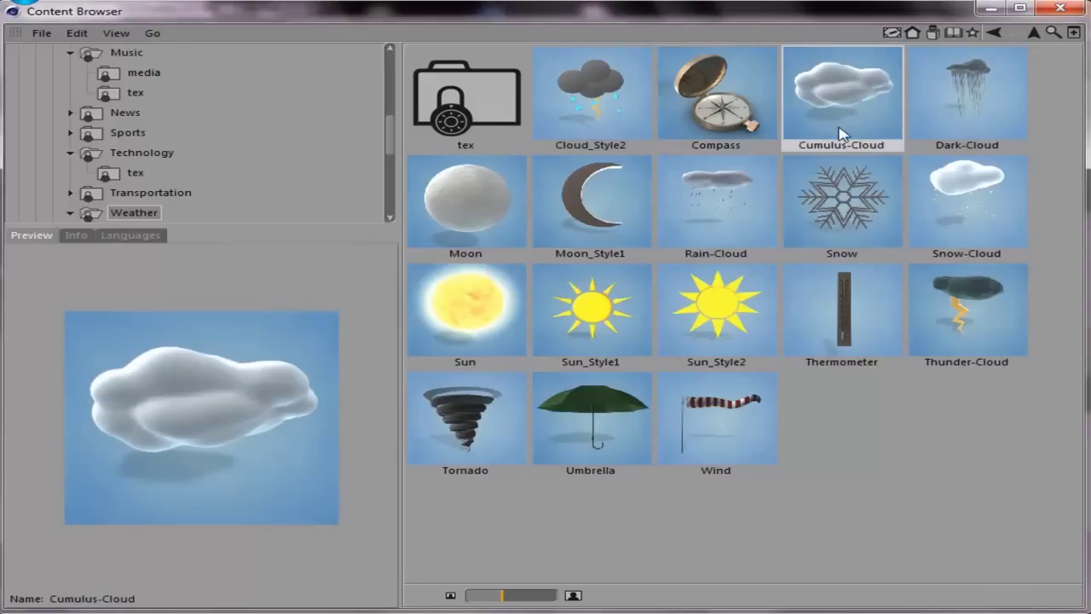
left_click(1002, 77)
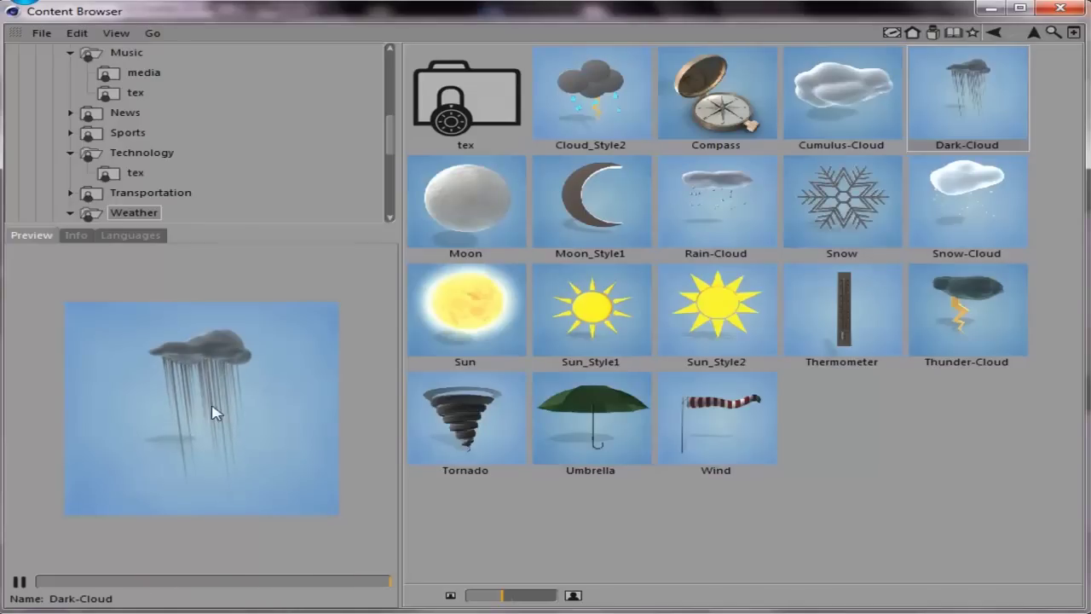
left_click(746, 426)
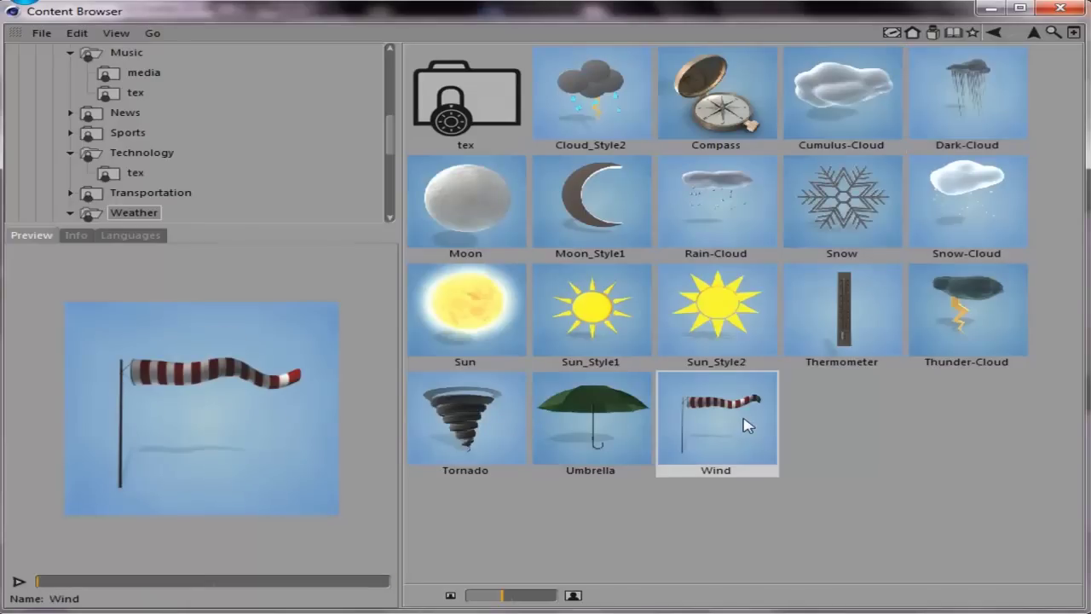
left_click(17, 582)
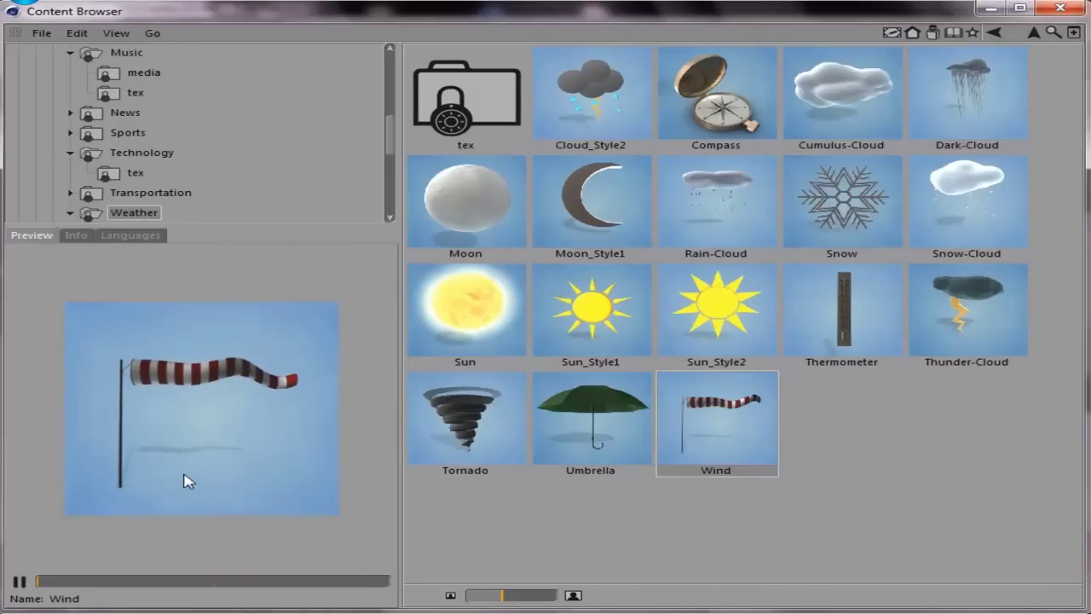
left_click(1035, 32)
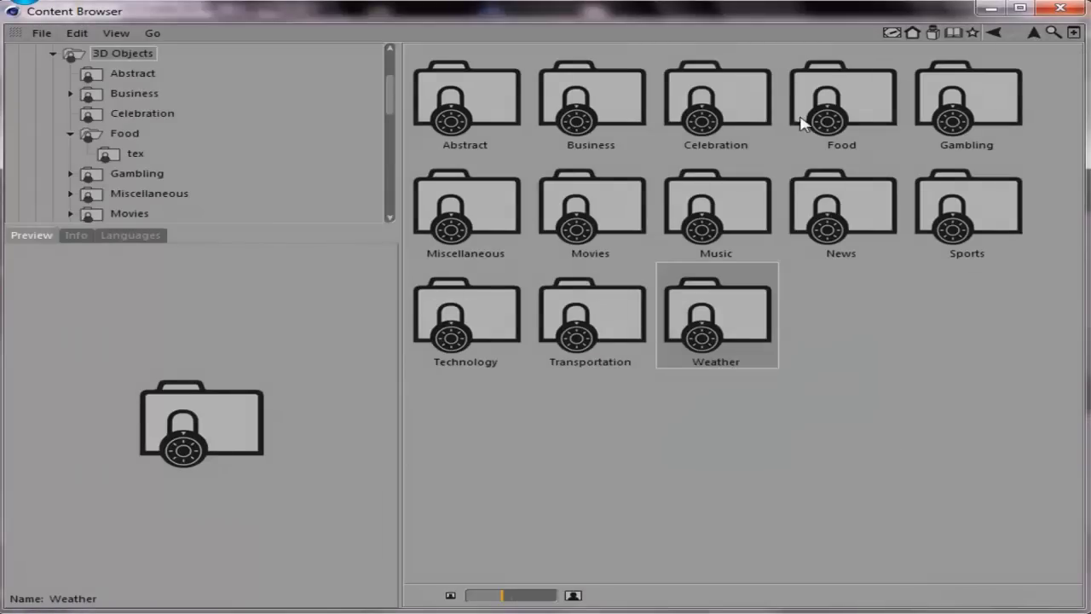
Browse Transportation presets like Traffic-Lights, highway signs and Car-Keys, then go back up
double_click(602, 331)
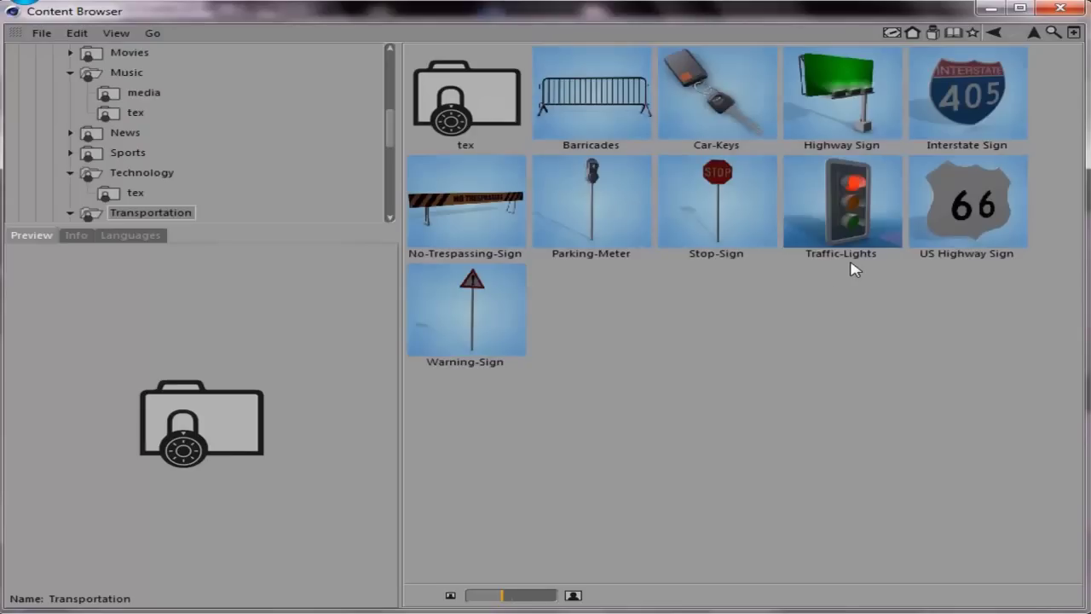
left_click(818, 240)
left_click(962, 200)
left_click(948, 136)
left_click(750, 90)
left_click(821, 95)
left_click(757, 108)
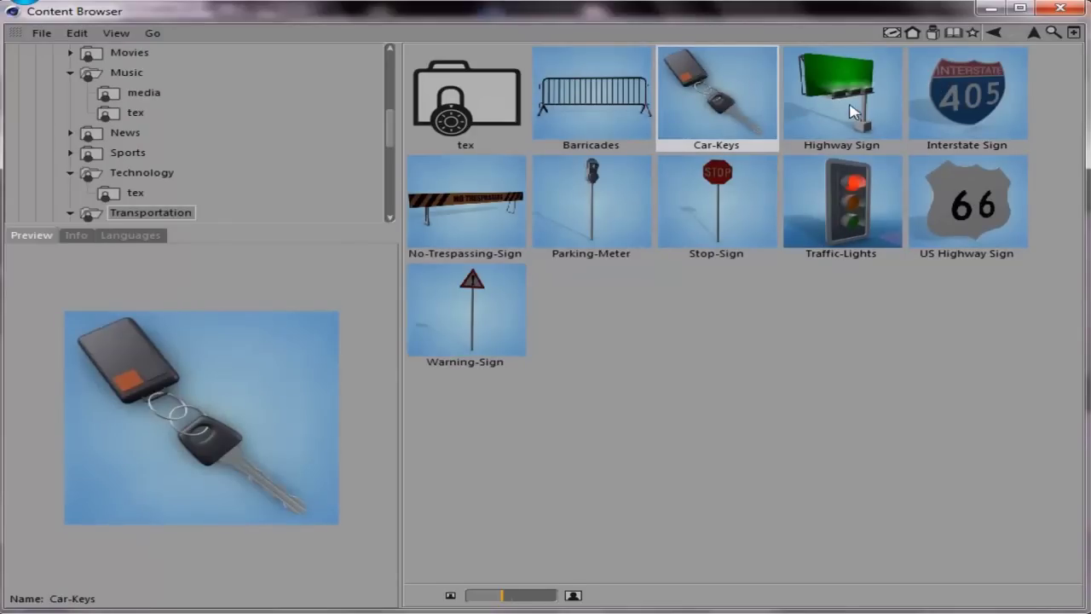
left_click(1028, 34)
In Abstract, view CS-Flux and CS-Bloom, play CrazyPlane1 and CrazyPlane2, then go up
left_click(486, 240)
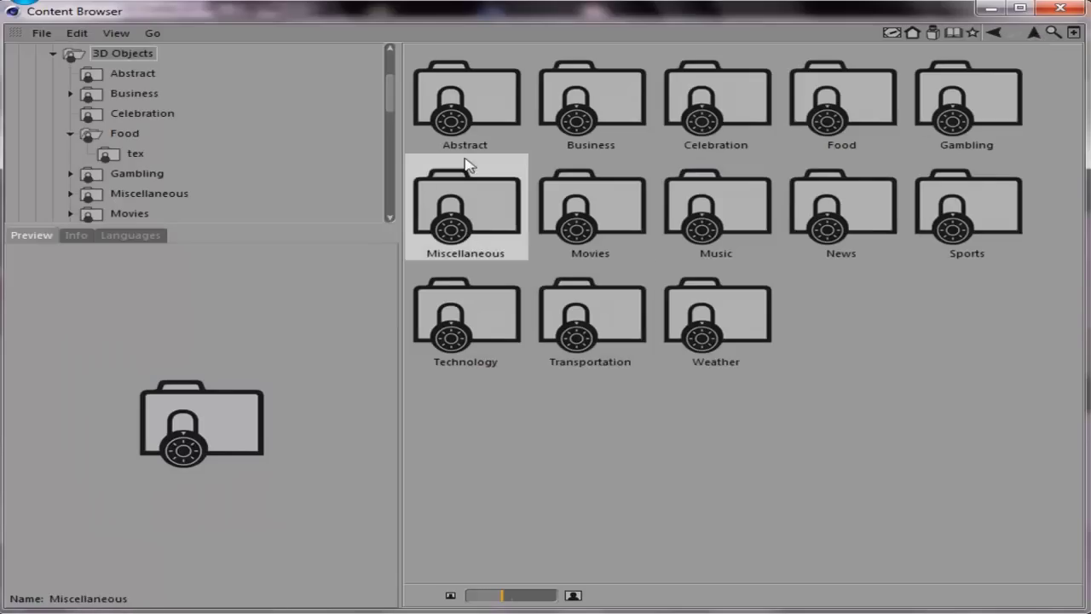
double_click(471, 123)
left_click(794, 200)
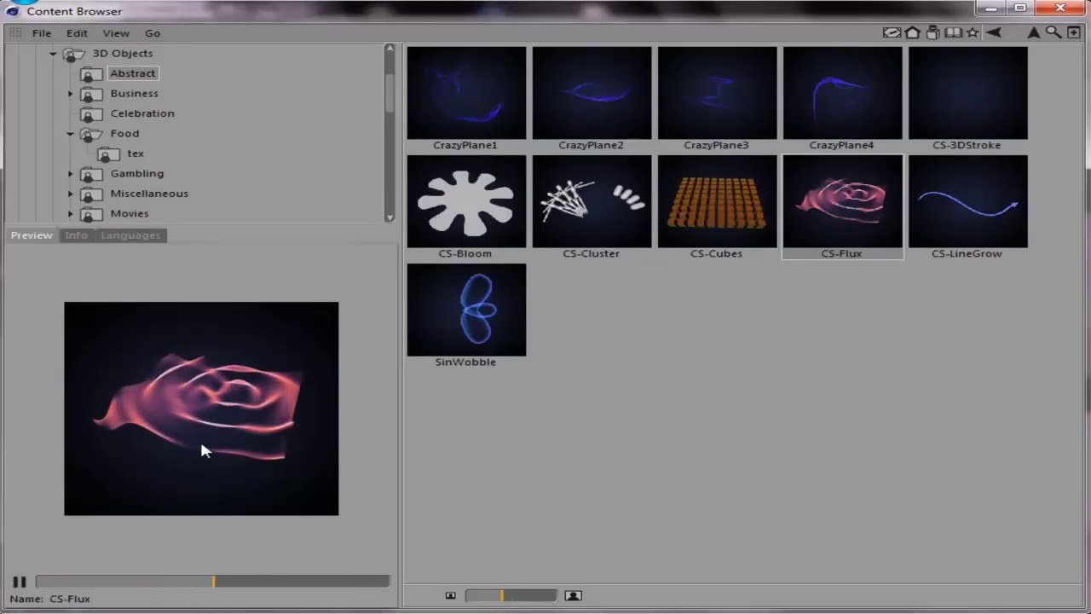
left_click(473, 236)
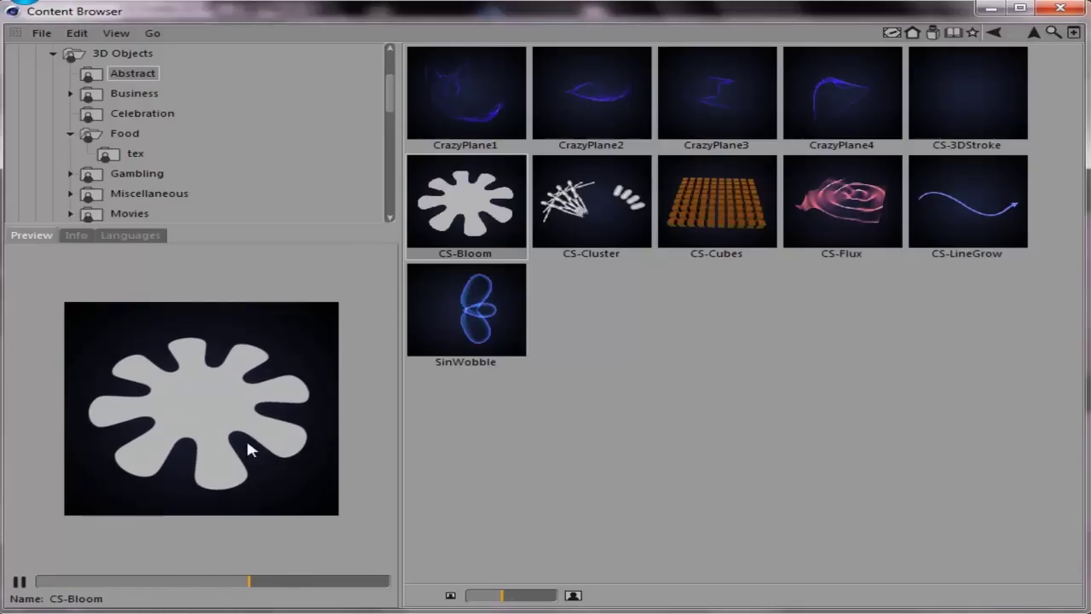
left_click(518, 90)
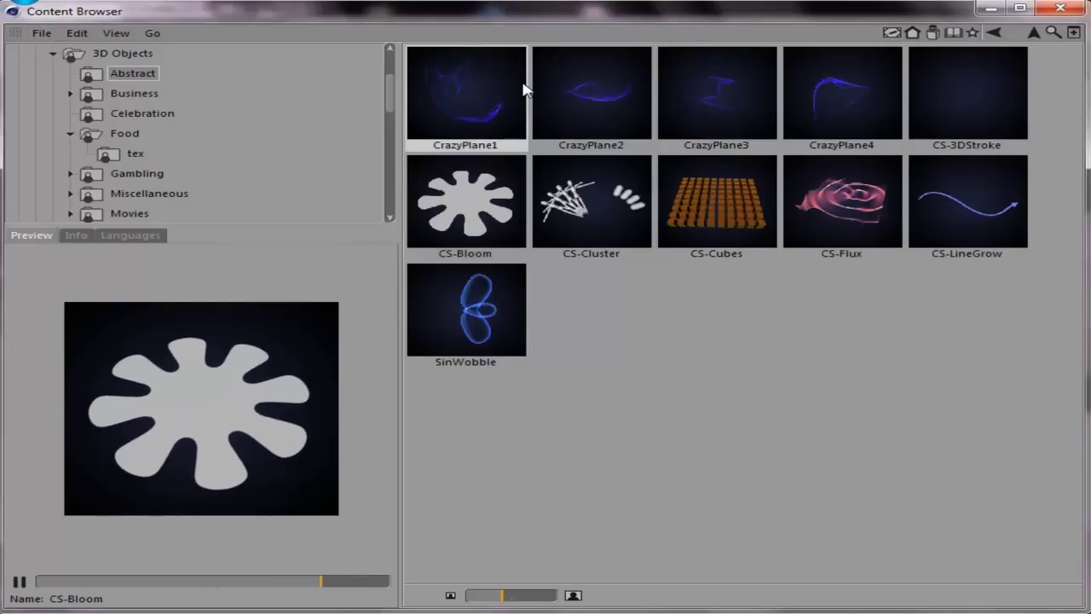
left_click(19, 581)
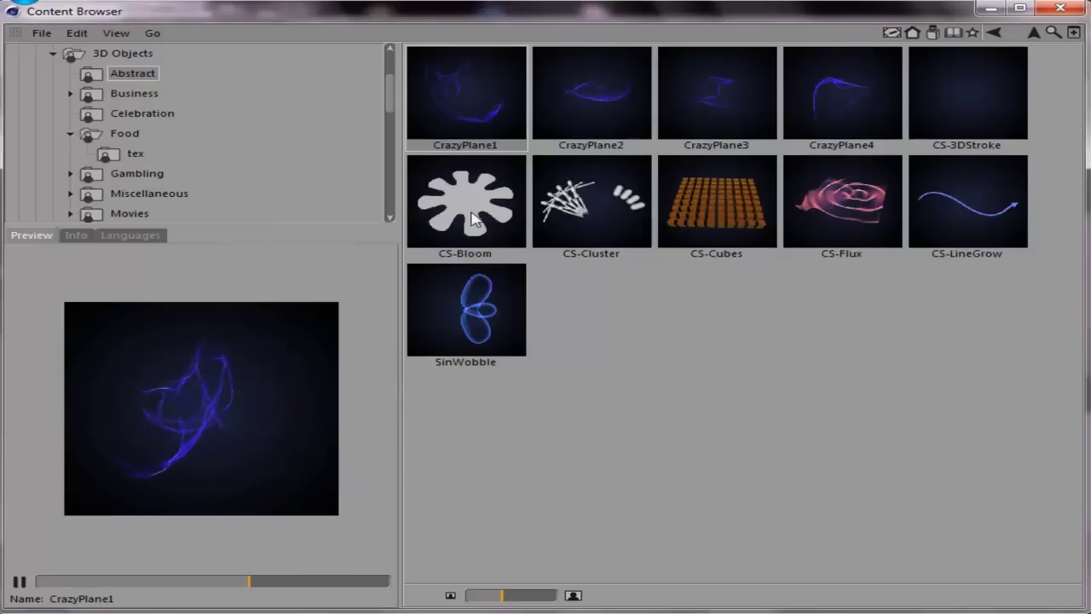
left_click(578, 85)
left_click(20, 578)
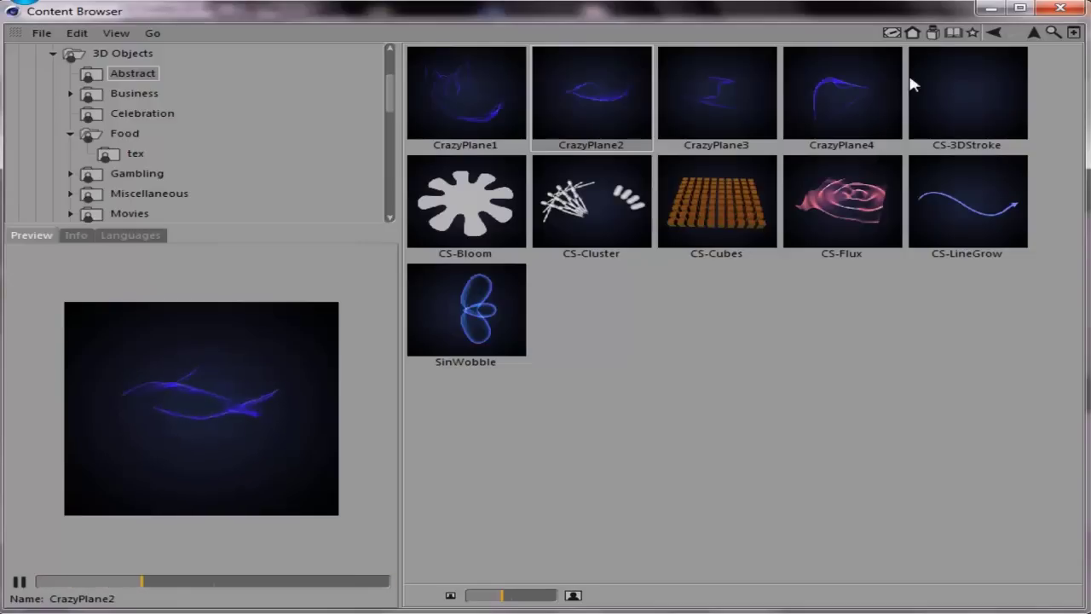
left_click(1034, 36)
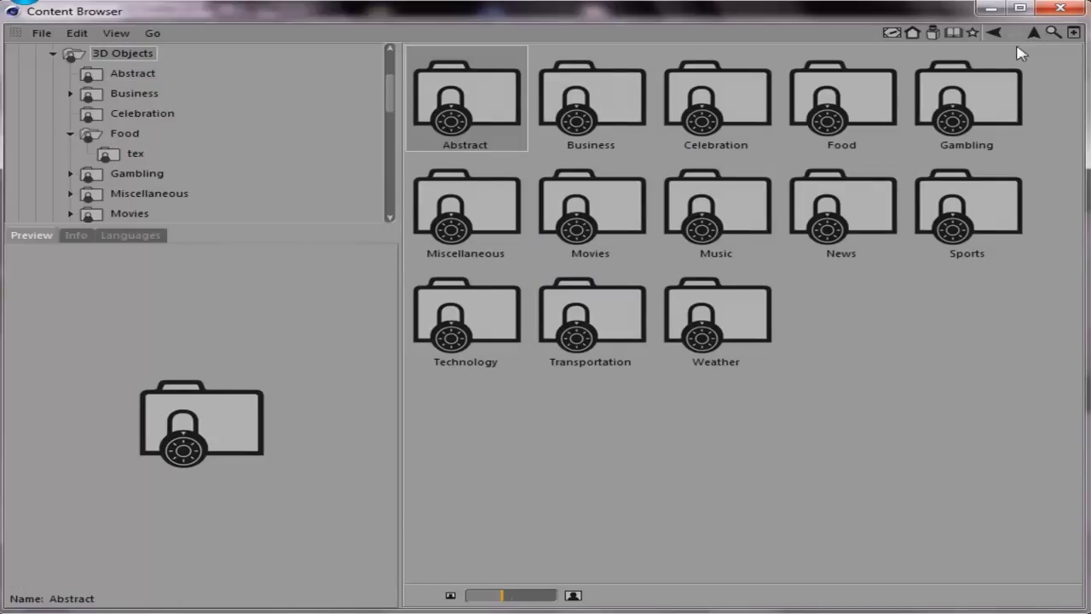
left_click(1033, 32)
Open Presets > Animated Backgrounds and preview BlisterBlend, BlisterBlue, BoxNebula, BuyaAqua and CranalFire
double_click(584, 116)
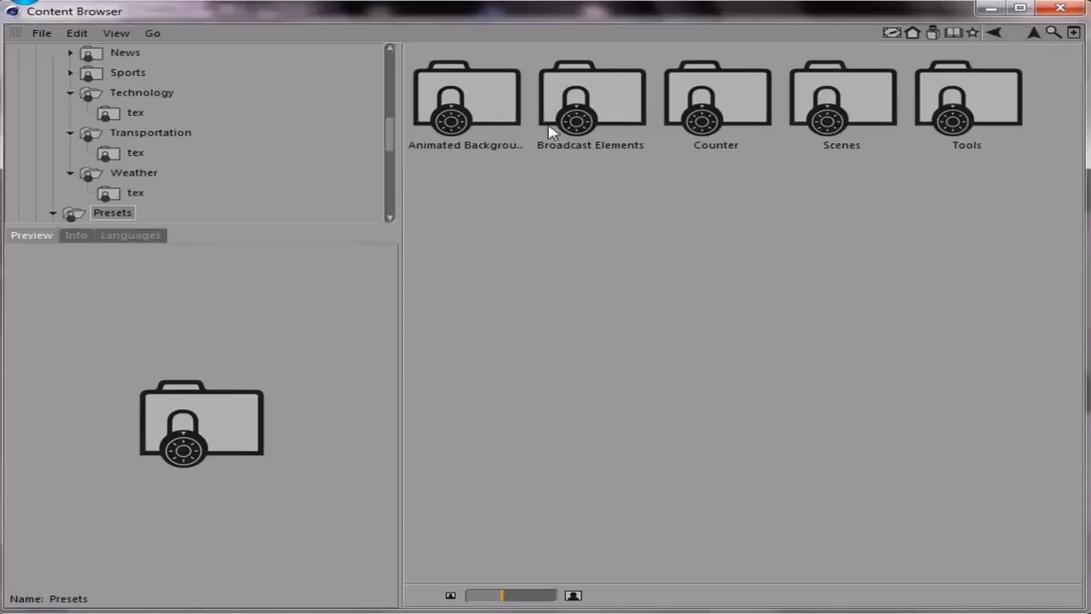
left_click(463, 117)
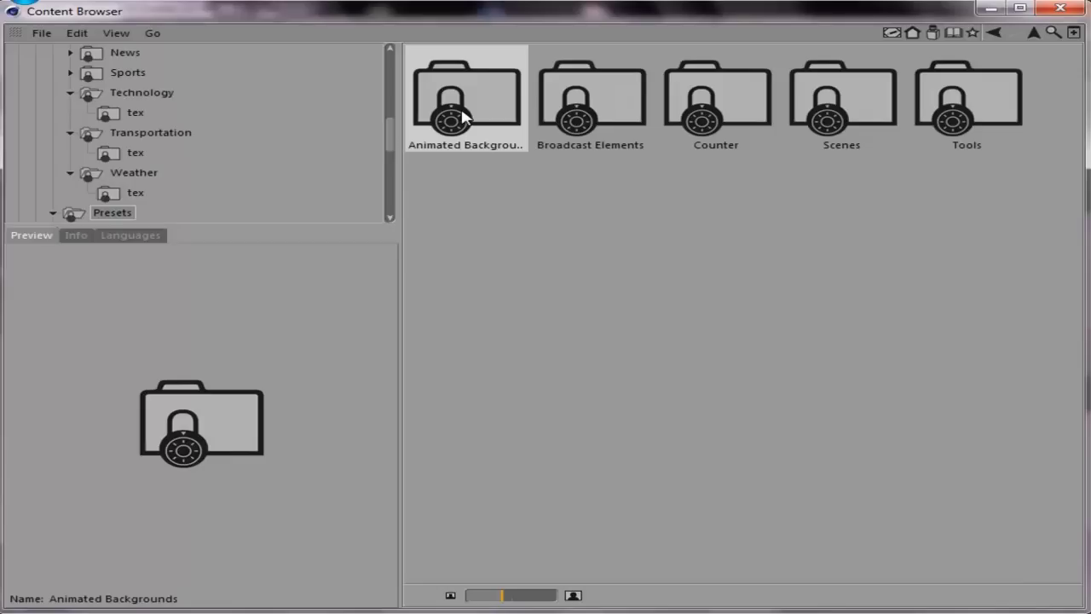
double_click(463, 117)
left_click(463, 115)
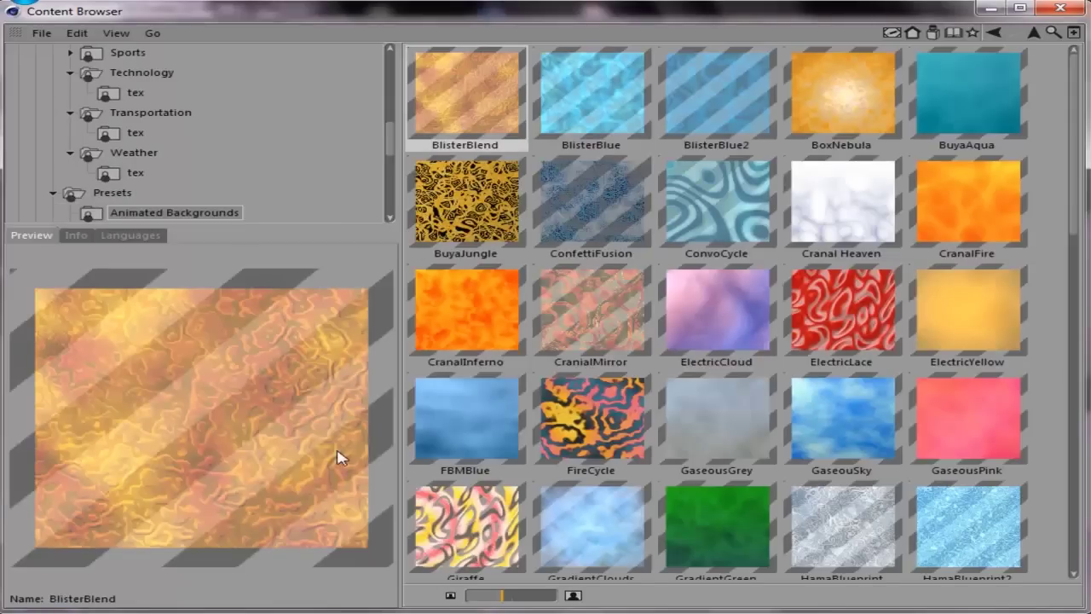
left_click(605, 104)
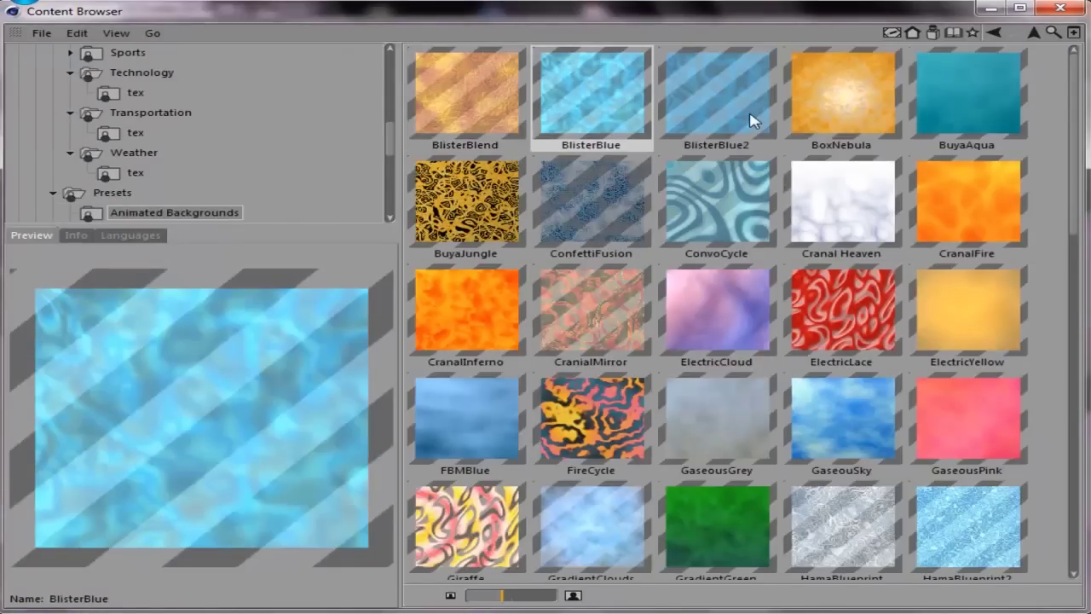
left_click(751, 119)
left_click(823, 122)
left_click(962, 122)
left_click(949, 236)
Preview ElectricCloud, FireCycle, CranialMirror and LukaDirish2, then return to the Presets list
left_click(767, 281)
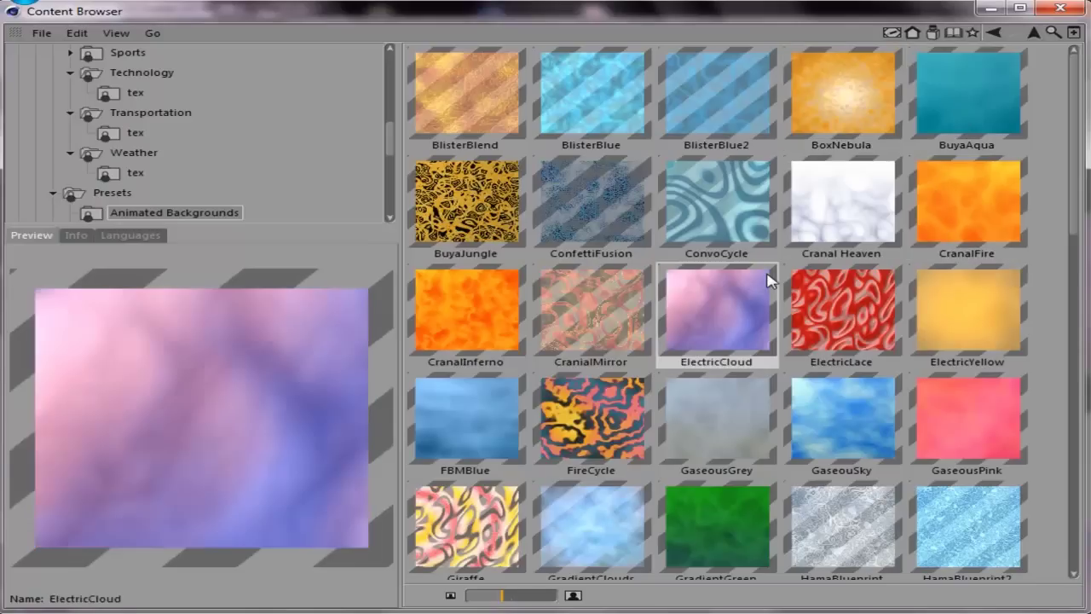
left_click(641, 412)
left_click(583, 321)
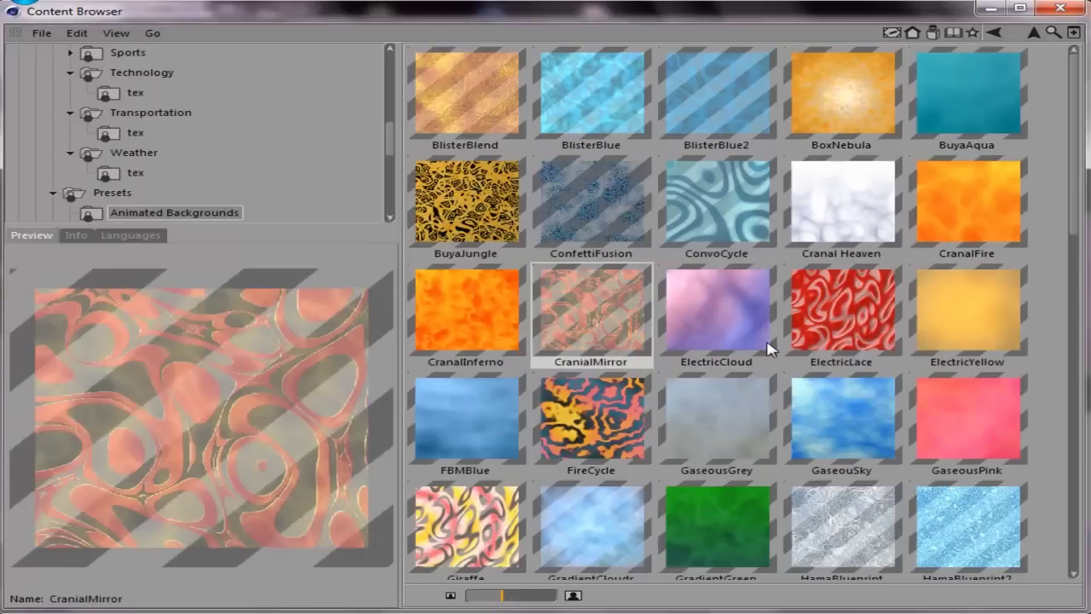
left_click(767, 347)
left_click(778, 424)
scroll(530, 441, "down", 3)
left_click(538, 477)
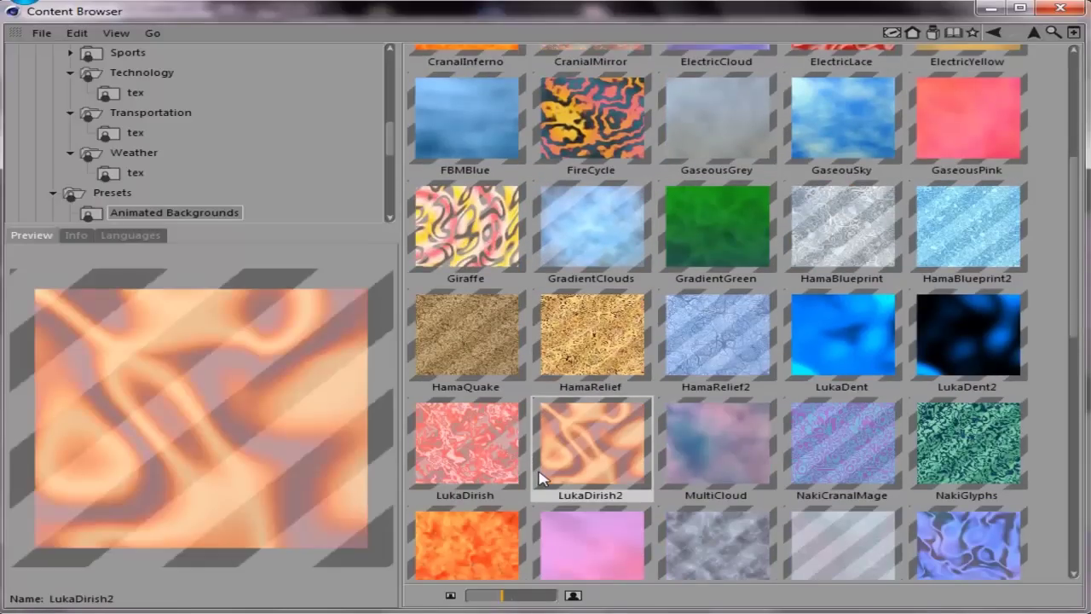
scroll(539, 477, "up", 3)
left_click(1032, 33)
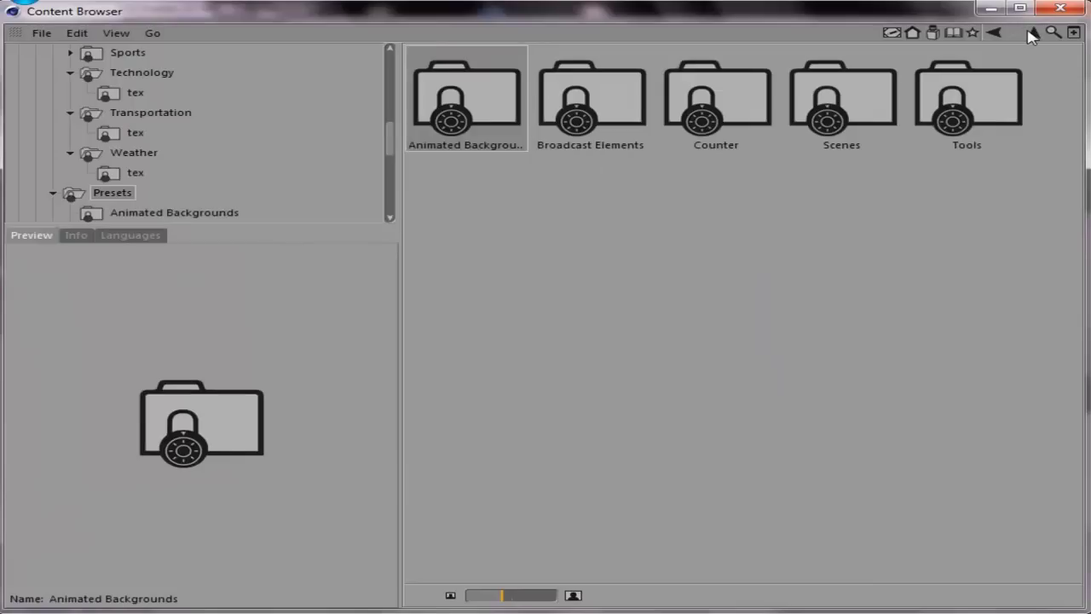
Preview the Style 01 Broadcast presets: Bug, LiveBox, LowerThird and OverShoulder
double_click(641, 111)
double_click(471, 89)
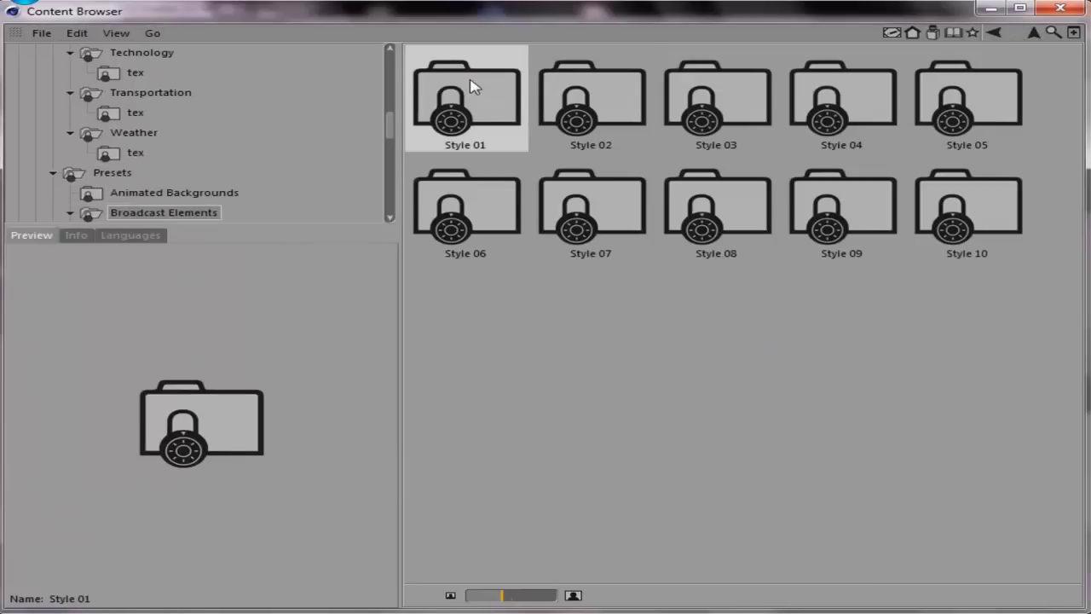
left_click(610, 112)
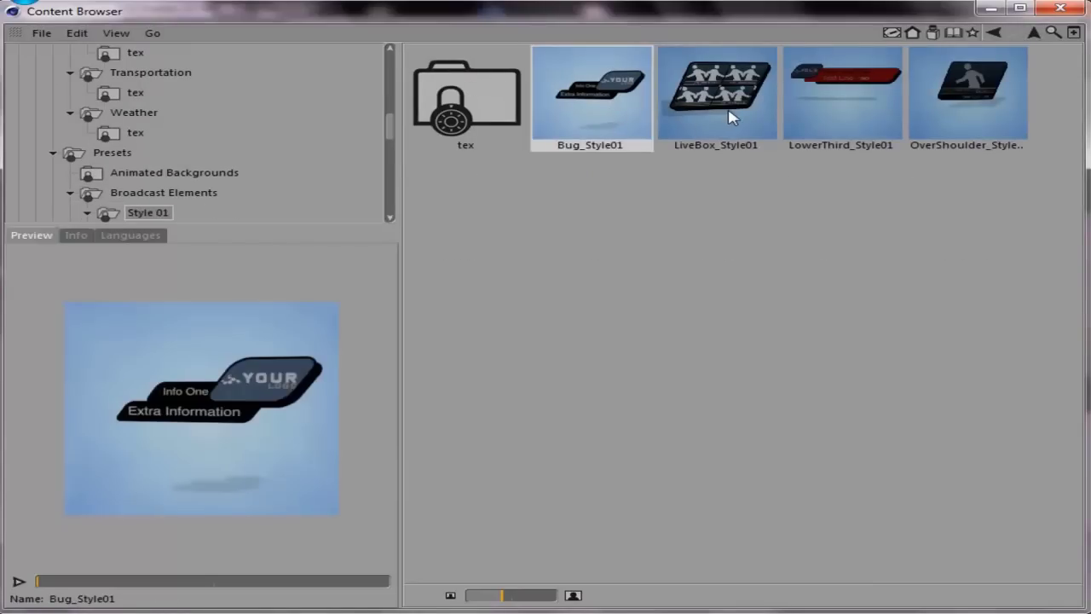
left_click(730, 112)
left_click(844, 112)
left_click(963, 111)
left_click(812, 116)
left_click(738, 111)
left_click(651, 111)
left_click(1033, 33)
Preview the Style 02 OverShoulder and LowerThird_Style02 presets
double_click(590, 119)
left_click(954, 106)
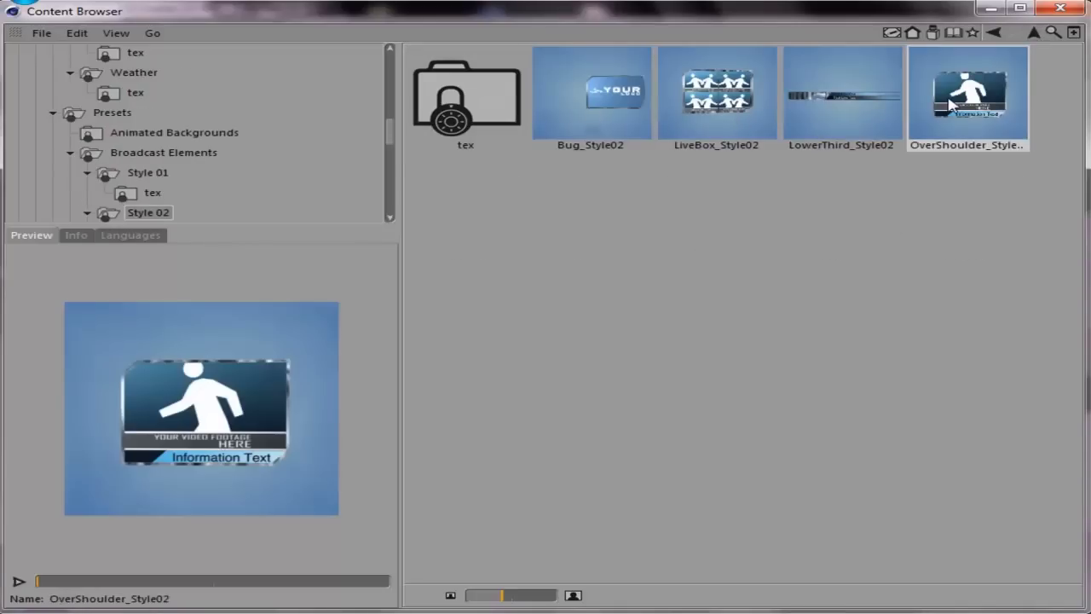
left_click(868, 111)
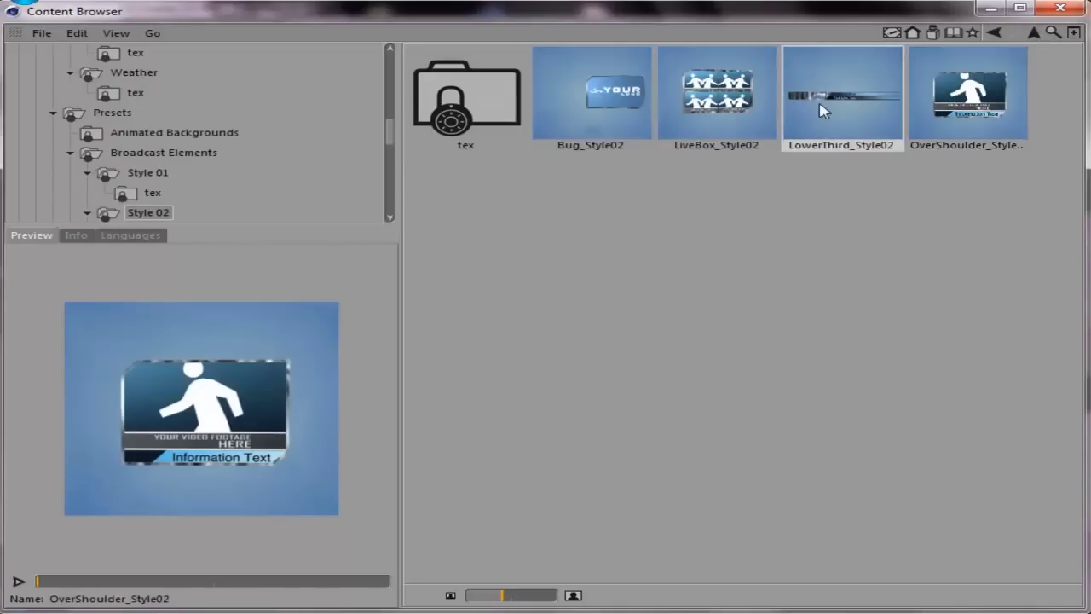
left_click(1017, 64)
left_click(1035, 34)
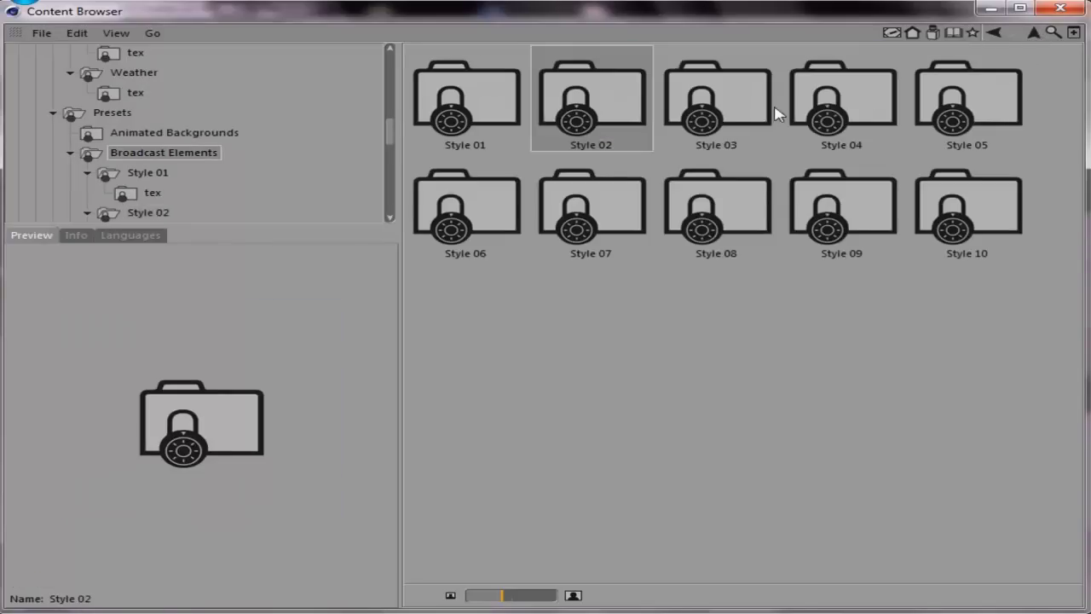
Play the LiveBox_Style02 and LowerThird_Style02 preview animations
double_click(641, 109)
left_click(661, 132)
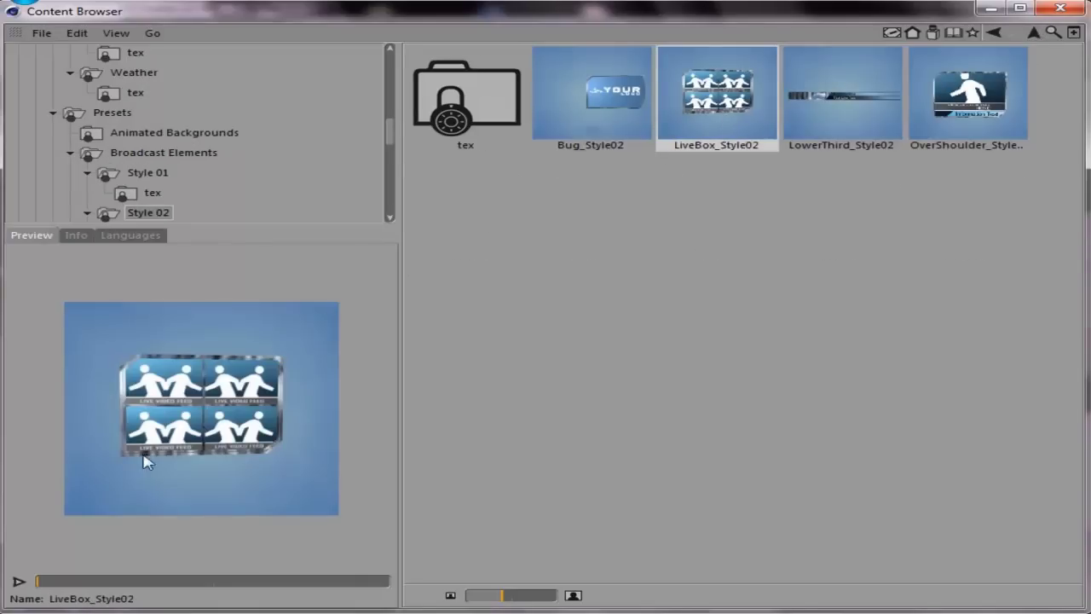
left_click(27, 575)
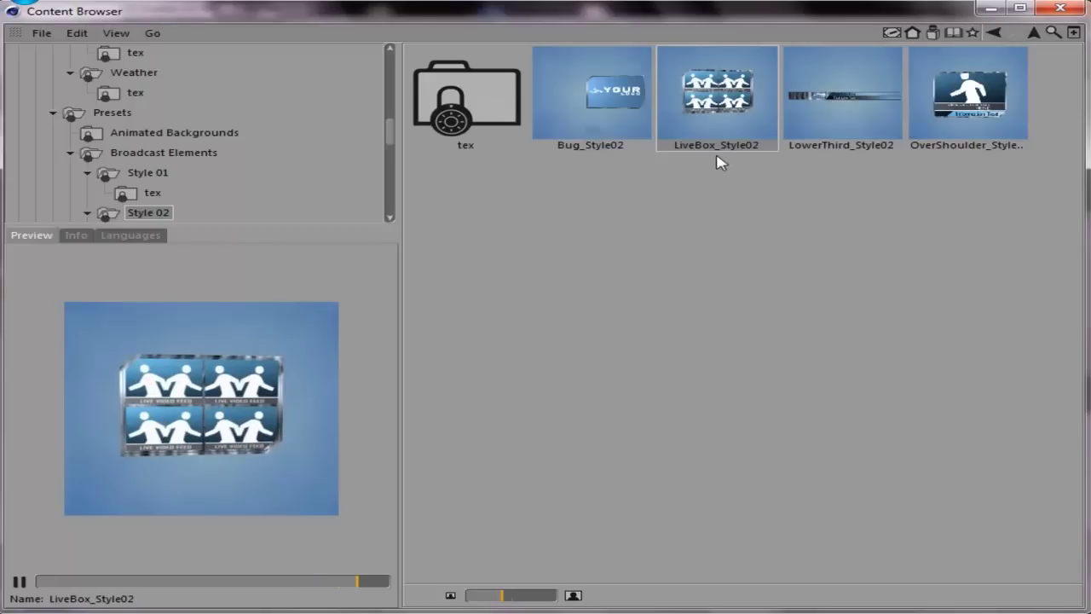
left_click(814, 130)
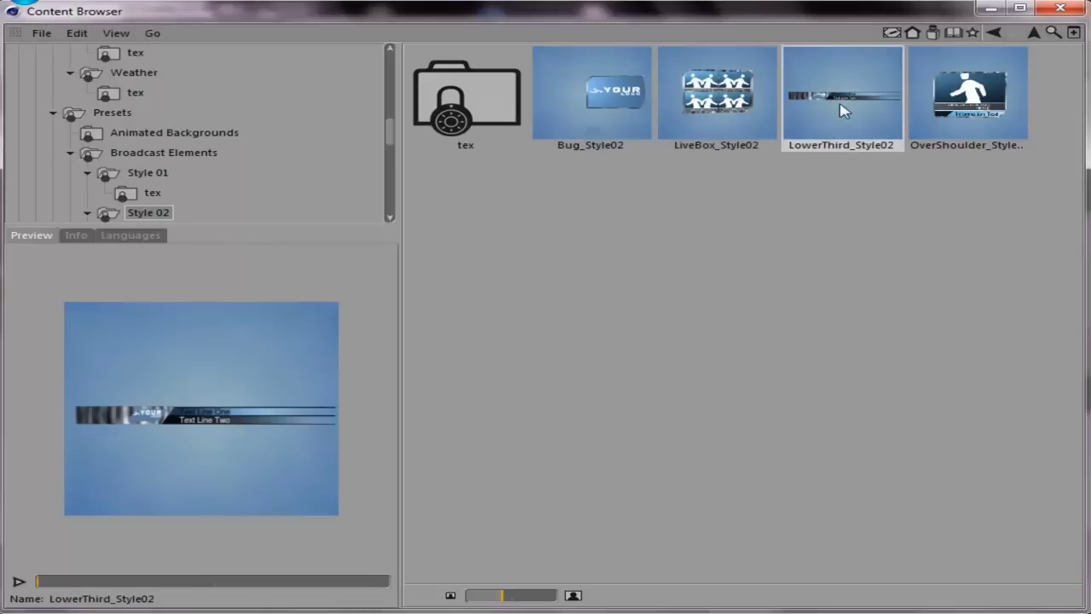
left_click(19, 581)
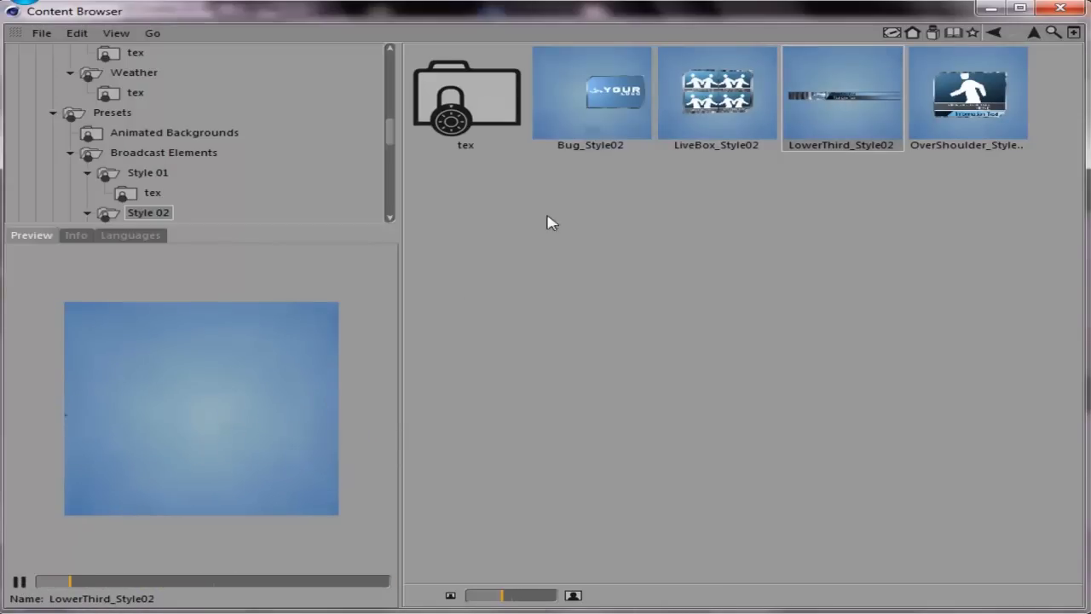
left_click(1033, 33)
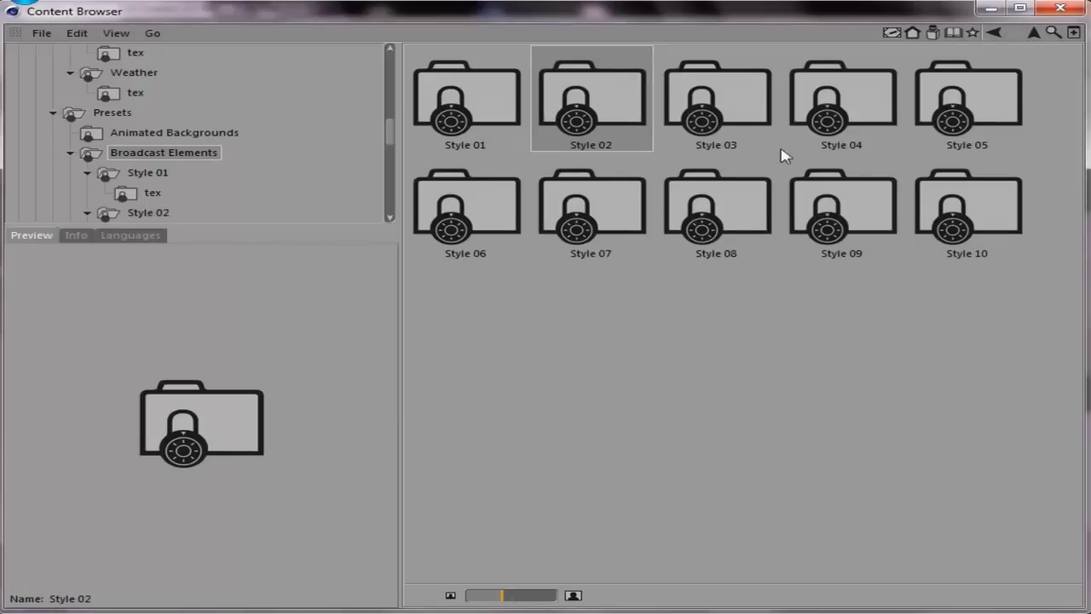
Preview and play the Style 07 presets: LowerThird, Bug, LiveBox and OverShoulder
double_click(607, 189)
left_click(807, 126)
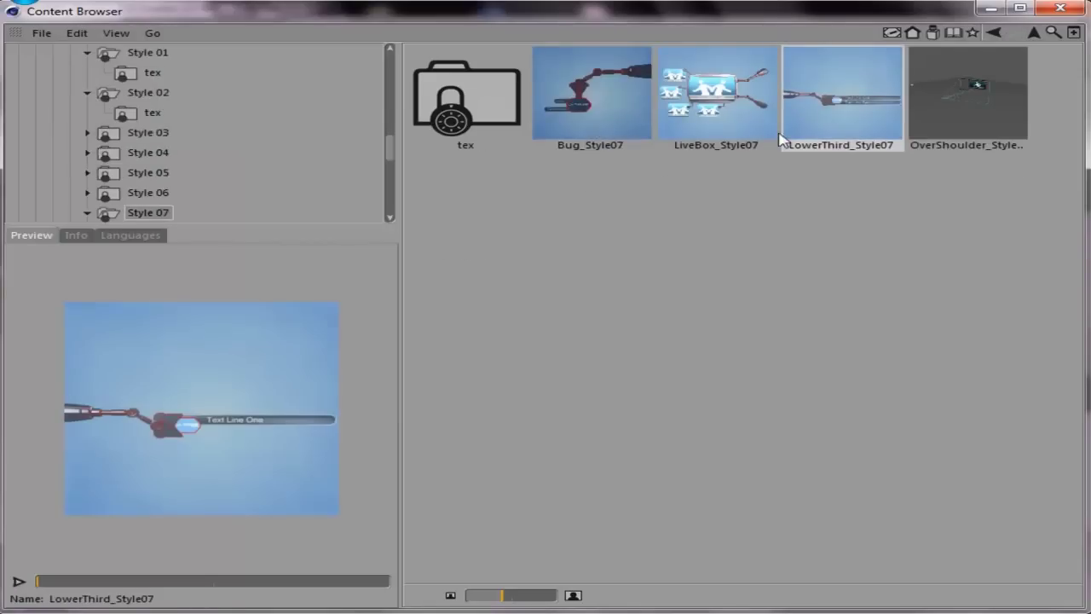
left_click(18, 581)
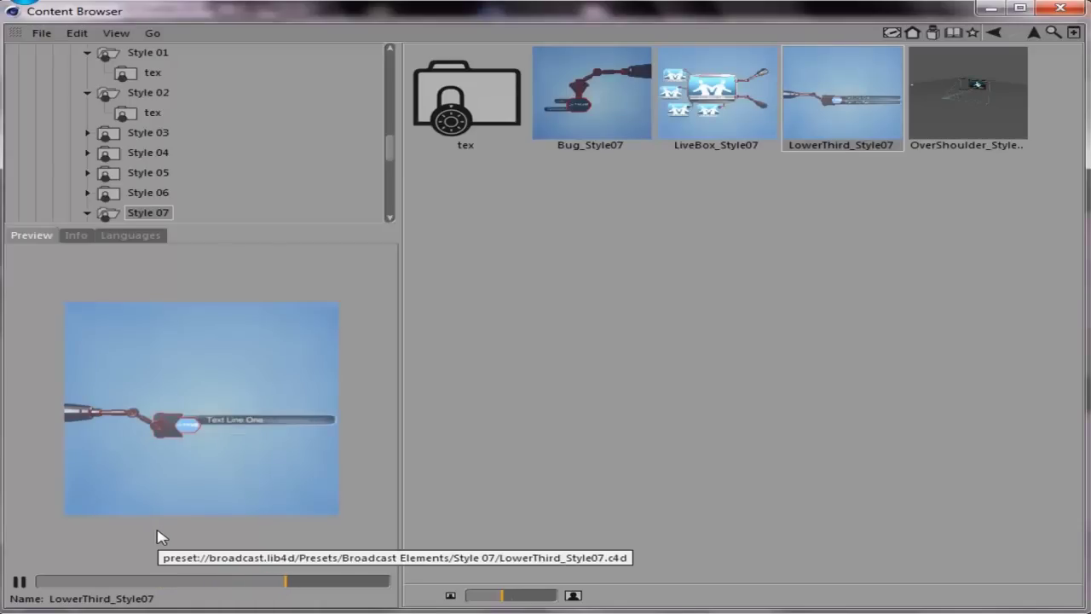
left_click(594, 100)
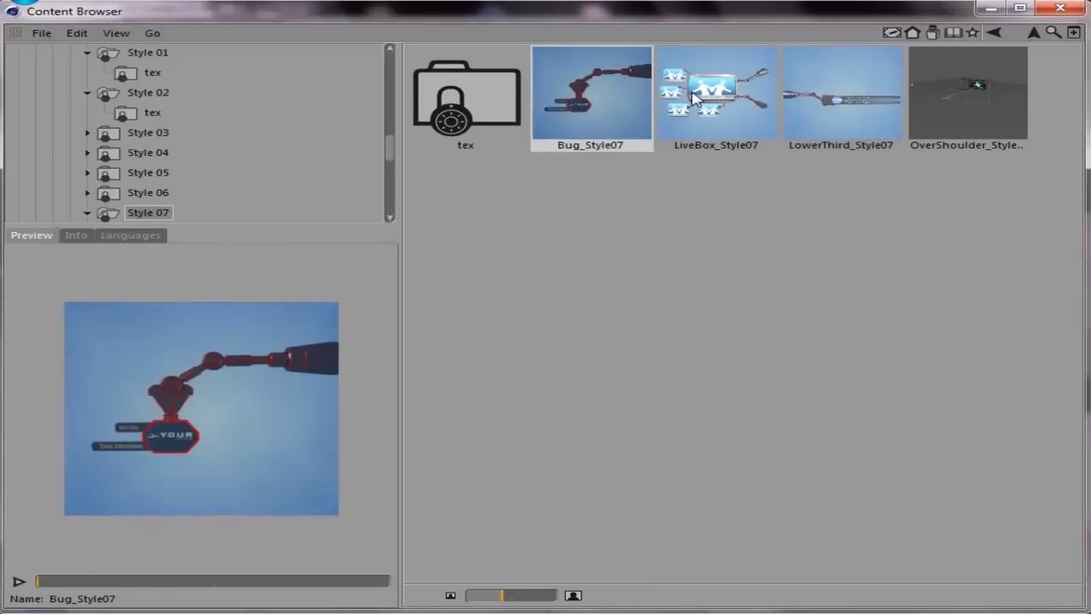
left_click(693, 96)
left_click(17, 582)
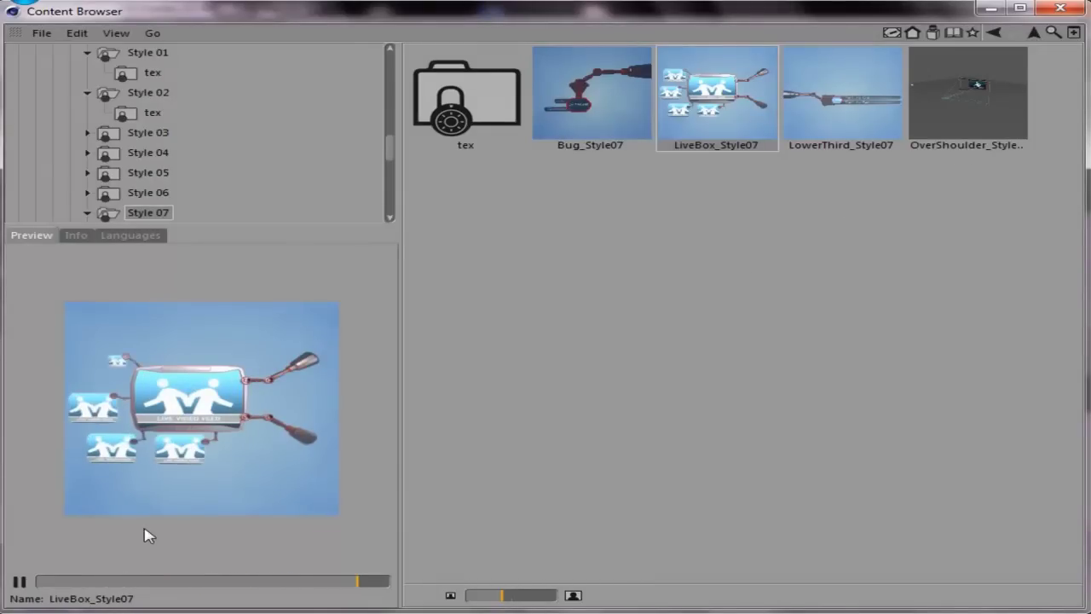
left_click_drag(222, 584, 391, 583)
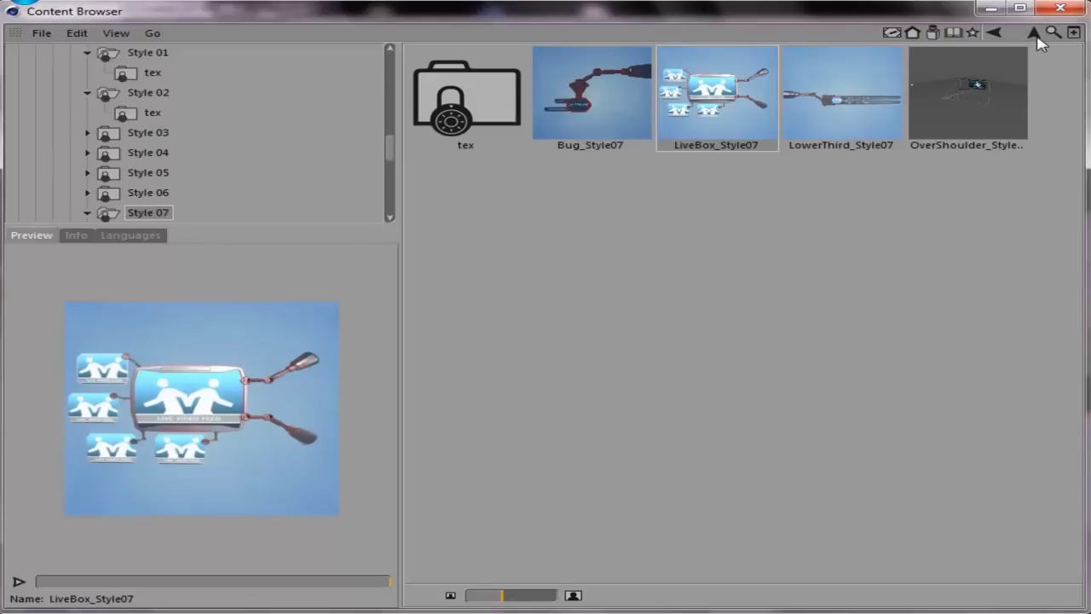
left_click(1004, 87)
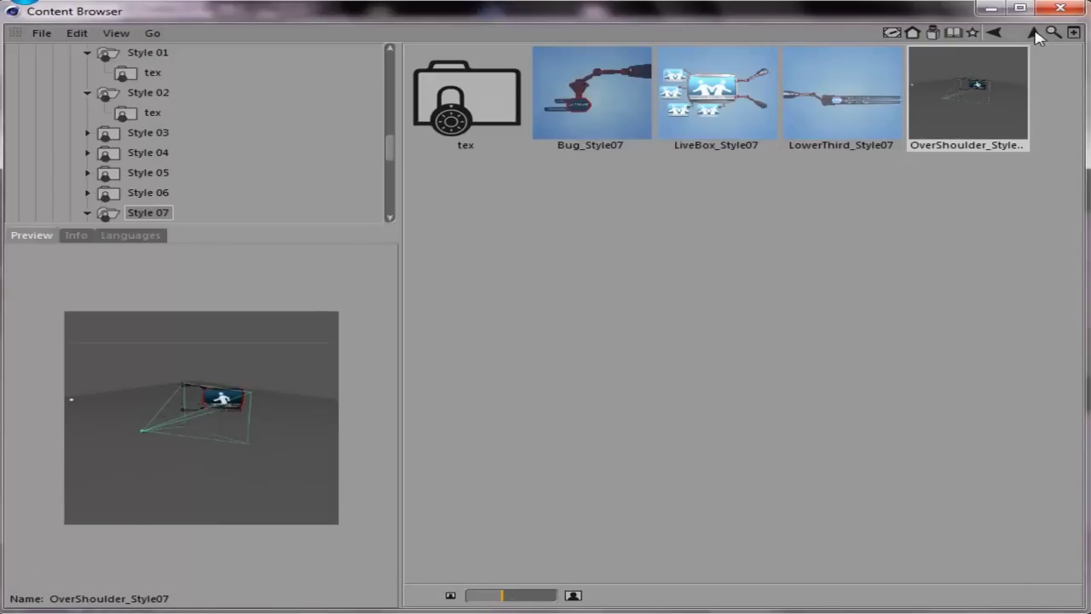
Go up three levels to the Broadcast library's 3D Objects, Presets and Resources folders
left_click(1034, 31)
left_click(1034, 32)
left_click(1034, 31)
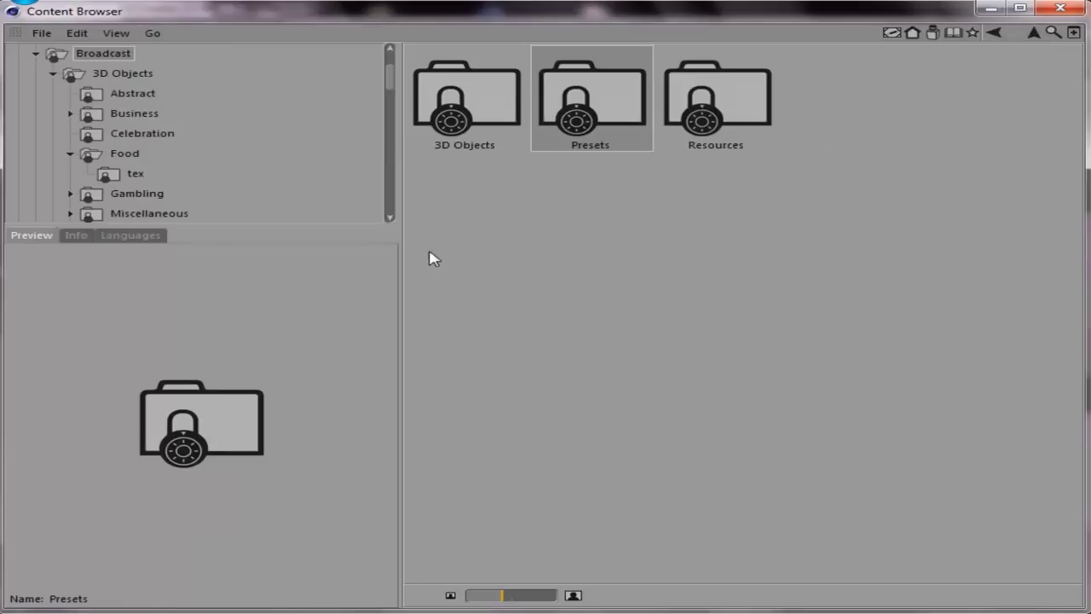
Glance into Broadcast 3D Objects, then open the BodyPaint 3D preset library
double_click(449, 102)
left_click(1034, 33)
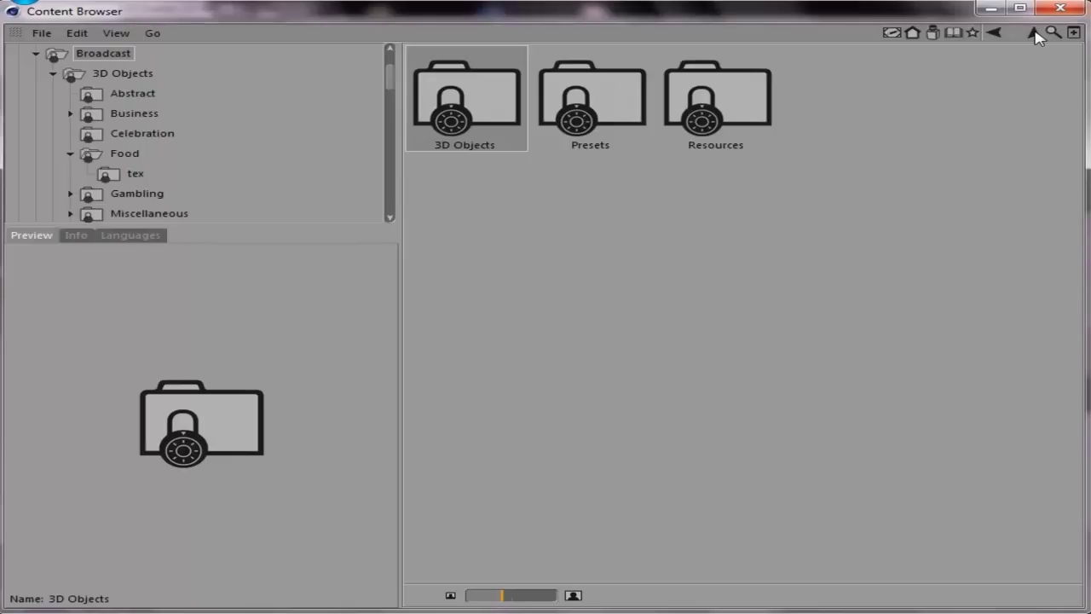
left_click(1034, 32)
left_click(452, 119)
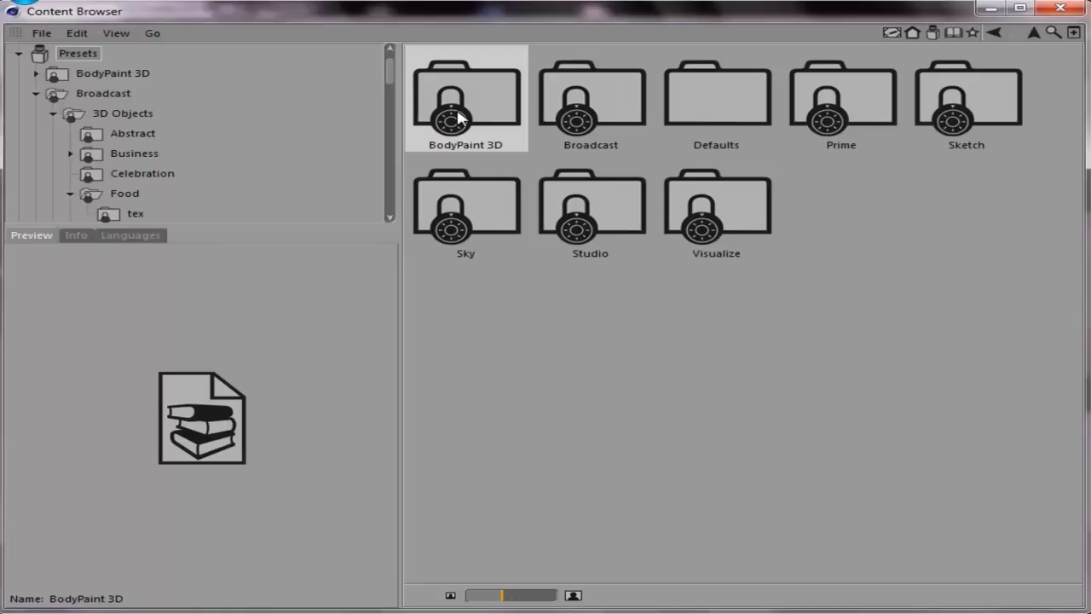
double_click(458, 118)
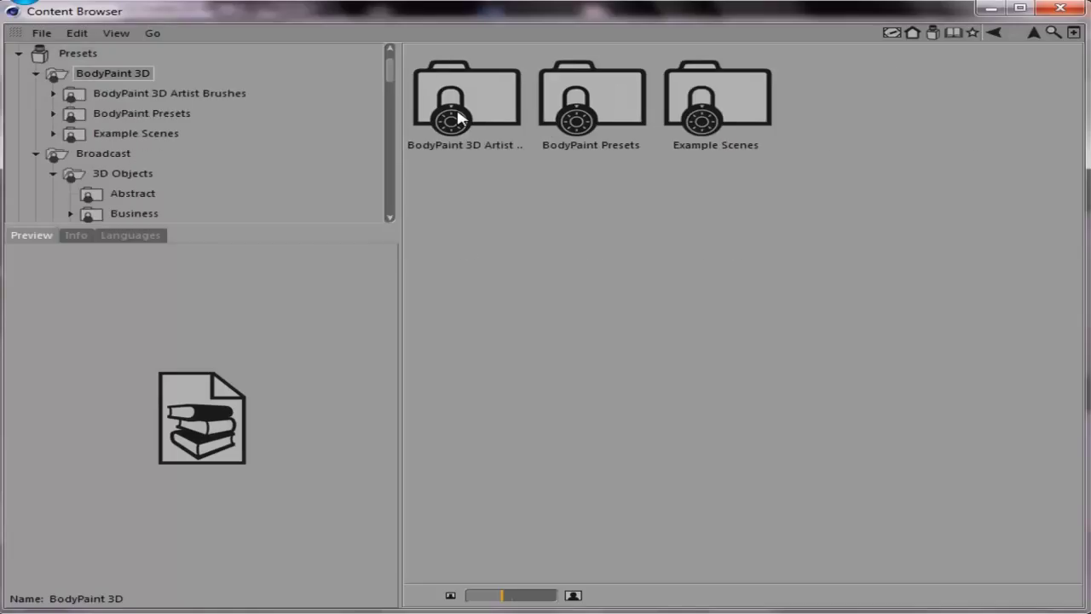
Open the Alexander Scholz artist brushes and view the 29 SPLATTER 1 set
left_click(436, 87)
double_click(454, 94)
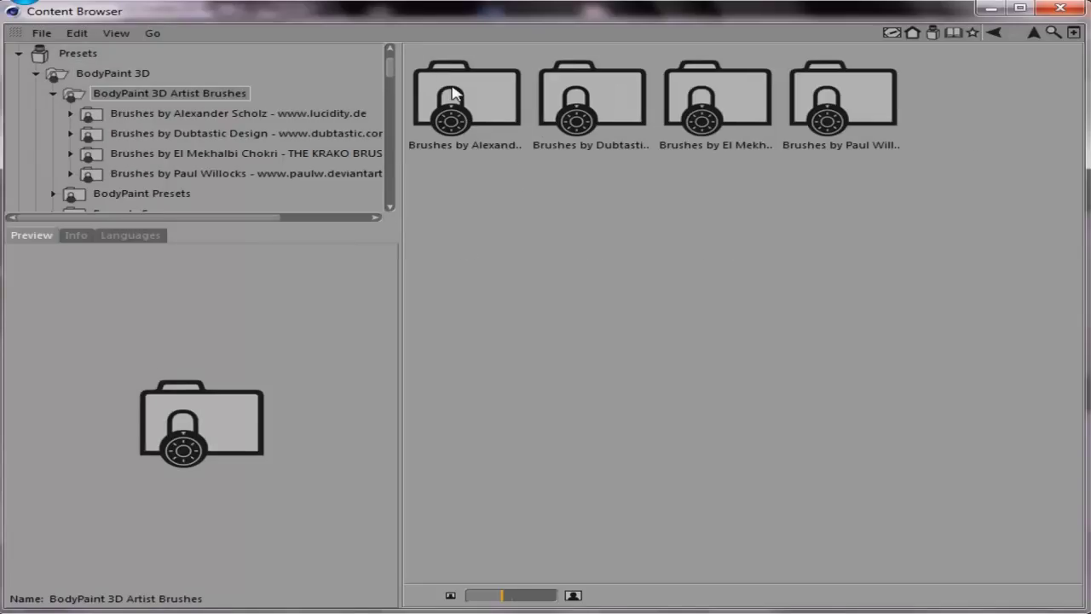
double_click(453, 94)
left_click(453, 96)
left_click(595, 100)
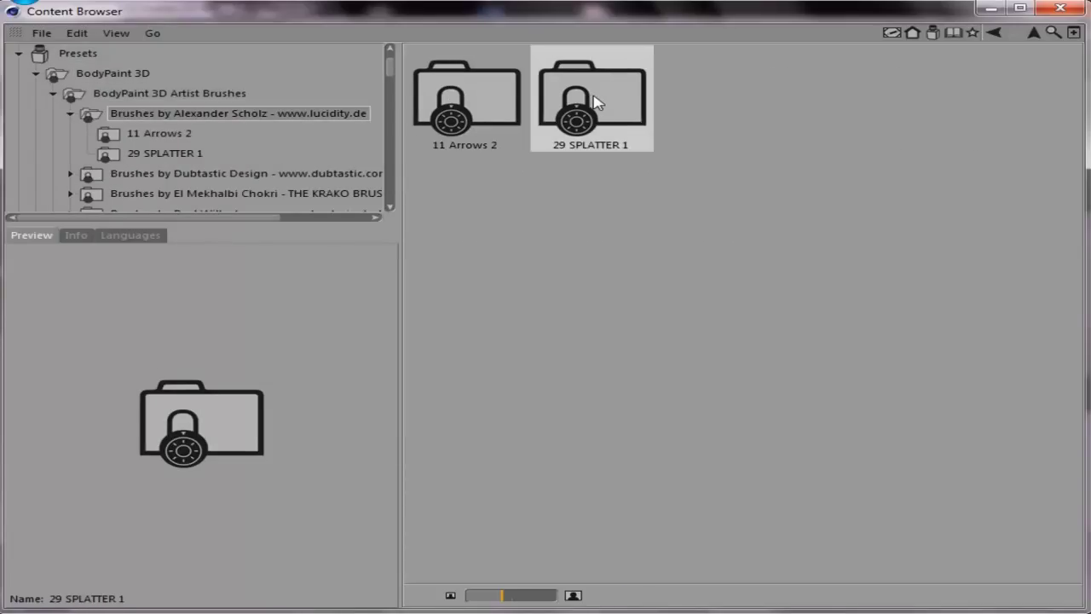
double_click(594, 101)
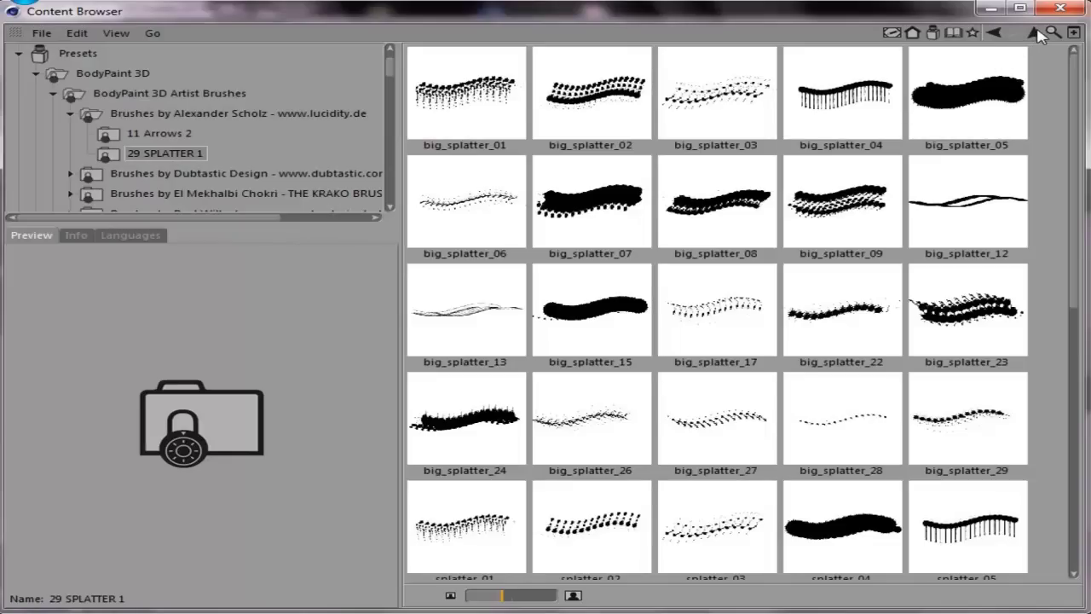
View the 11 Arrows 2 brushes and the 8 DUBTASTIC GRUNGE BRUSHES set
left_click(1034, 32)
double_click(481, 114)
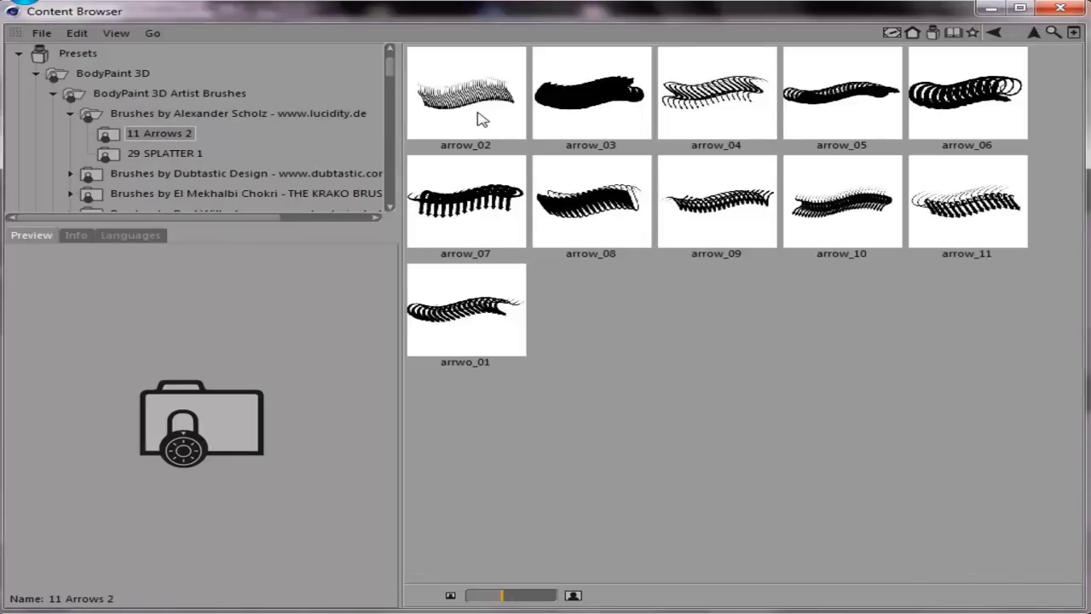
double_click(1033, 34)
double_click(580, 113)
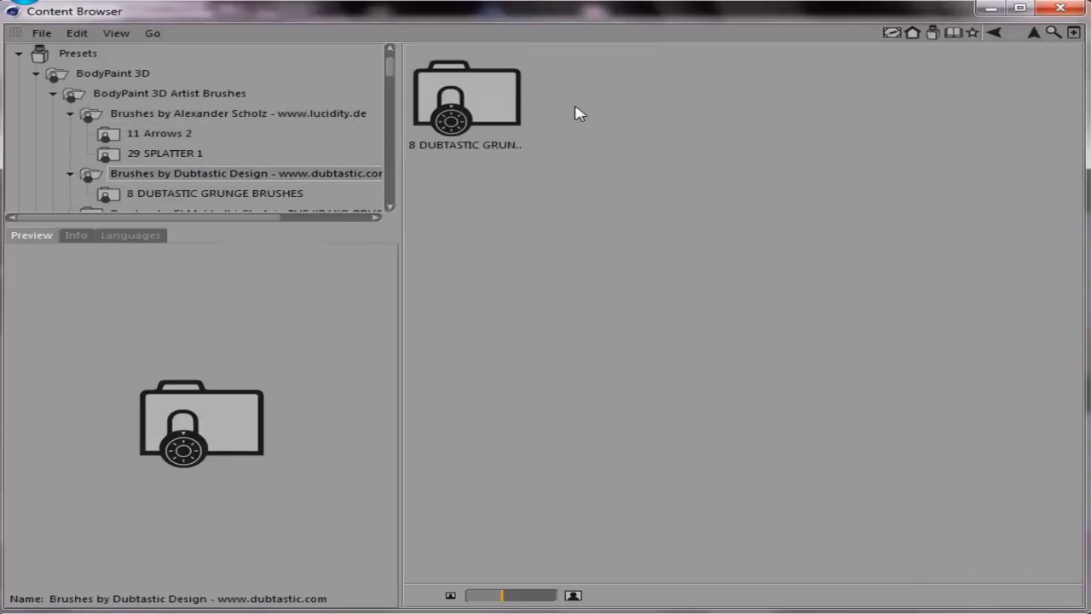
double_click(497, 124)
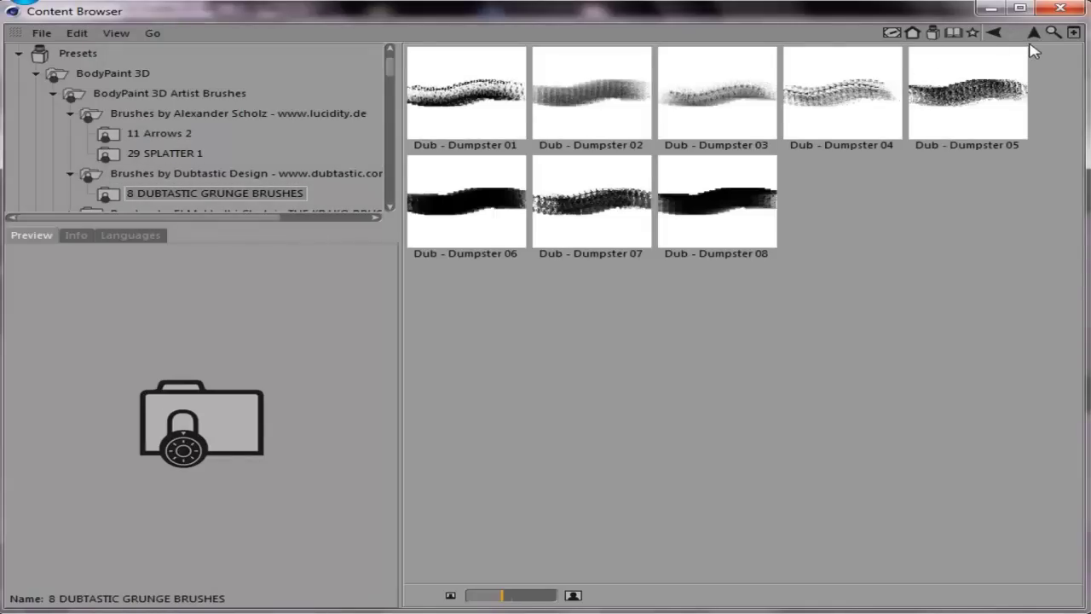
Go back up to the top-level Presets library
double_click(1031, 38)
left_click(1033, 38)
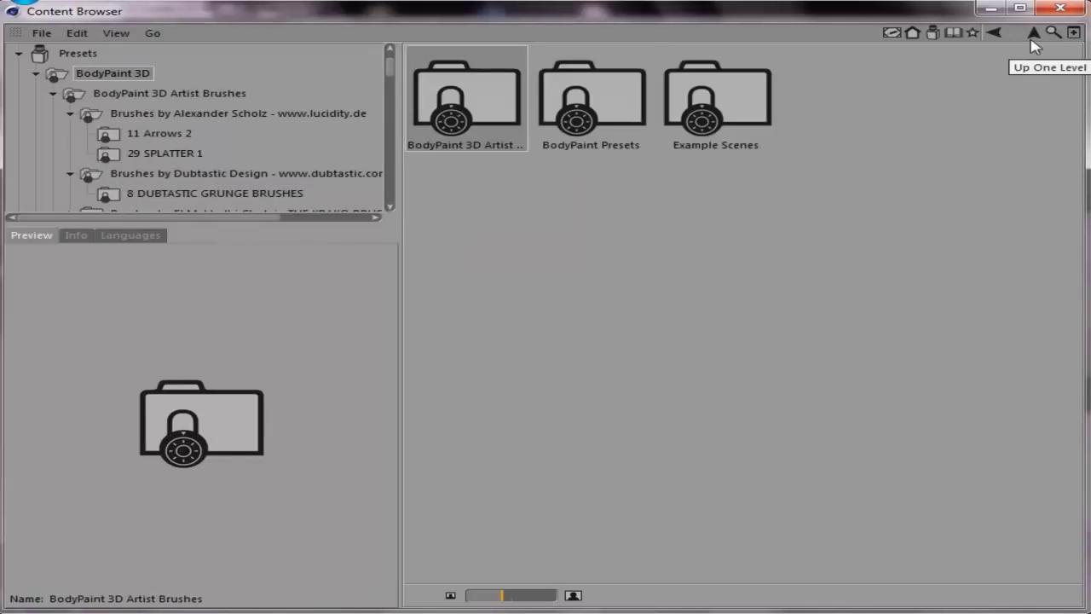
left_click(1035, 38)
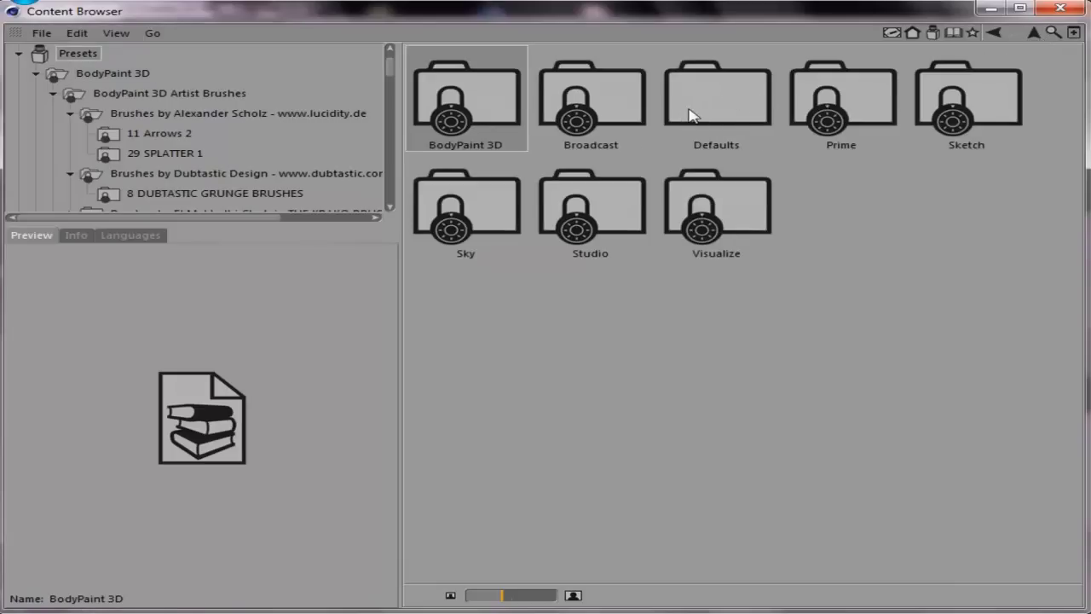
Load CMotion (T-REX).c4d from Studio > Character, play its walk animation, and minimize the browser
double_click(623, 192)
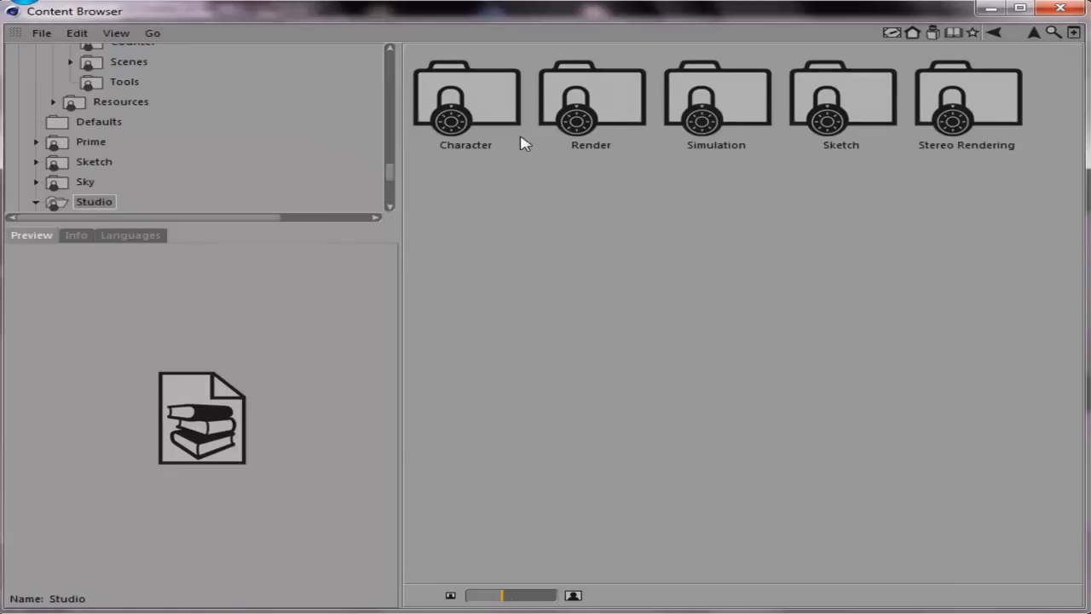
double_click(467, 108)
left_click(833, 201)
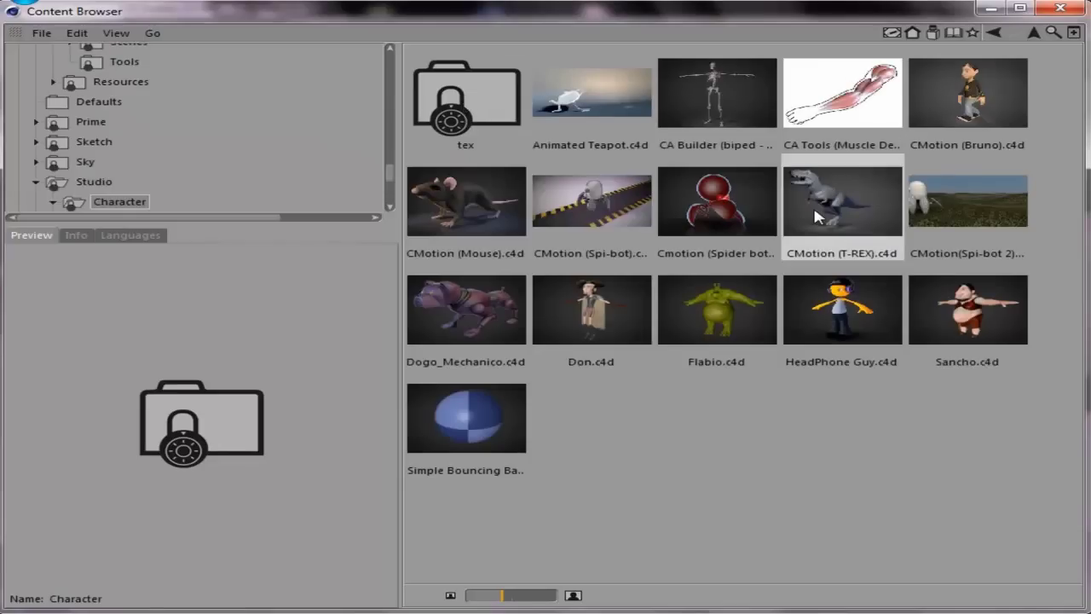
left_click(19, 583)
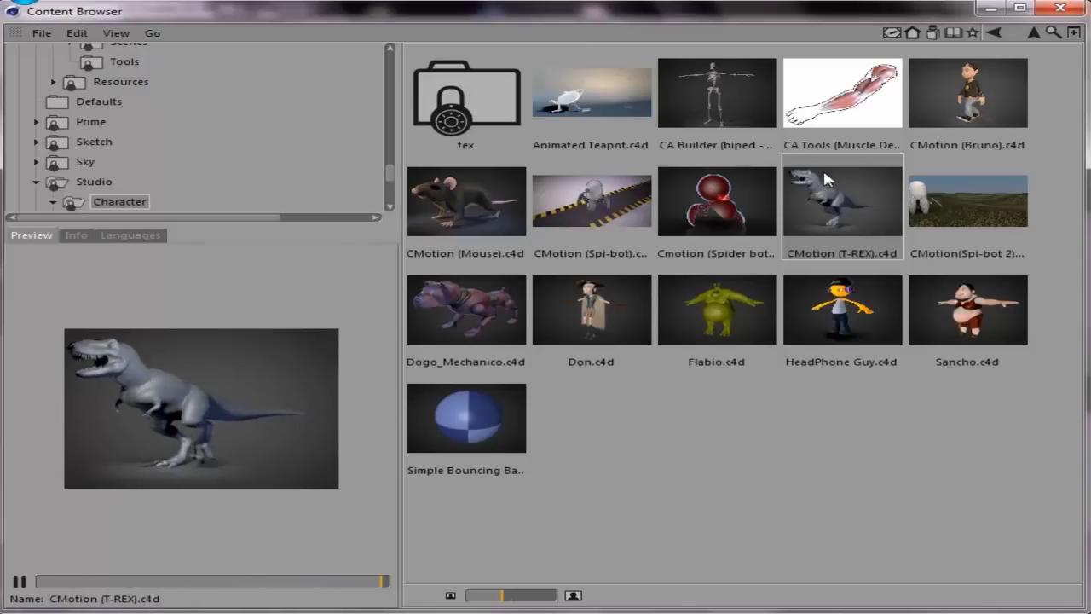
left_click(991, 8)
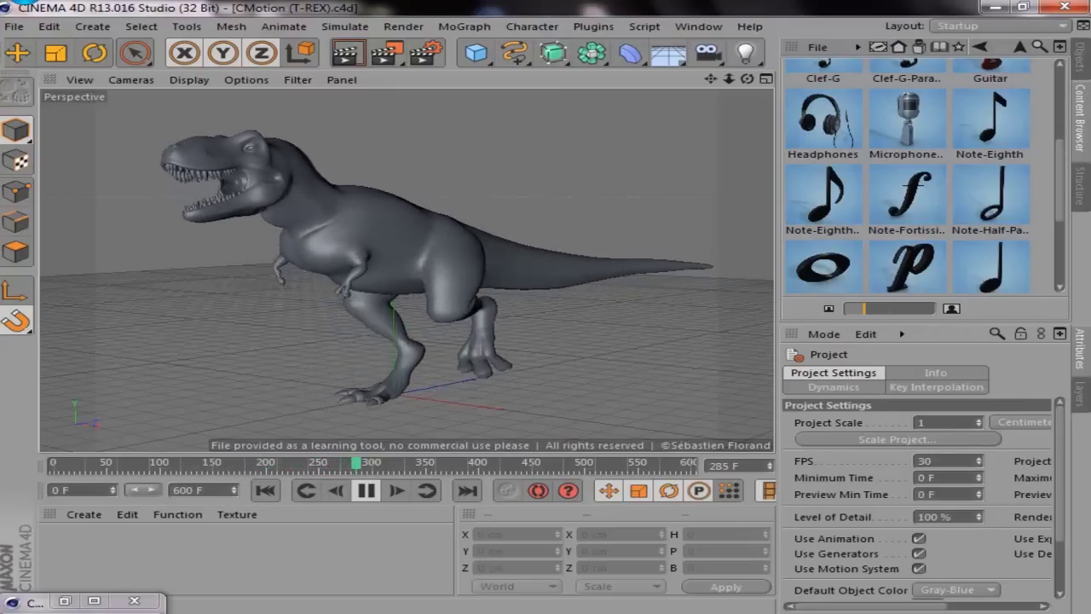
Undock the preset browser, go up to its root, and close it
left_click(1080, 56)
left_click(1085, 101)
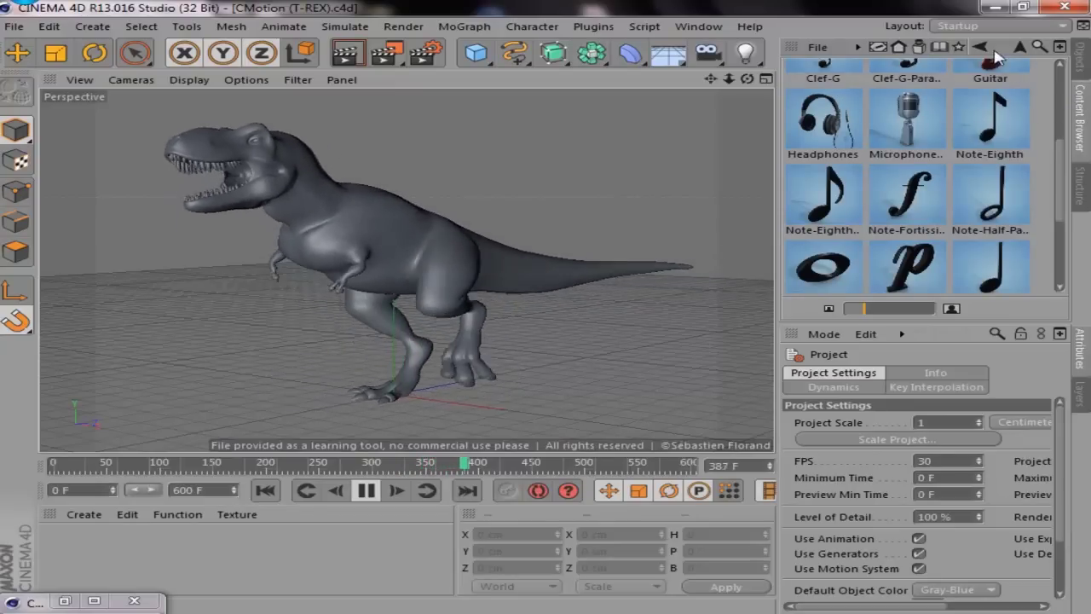
left_click(1062, 47)
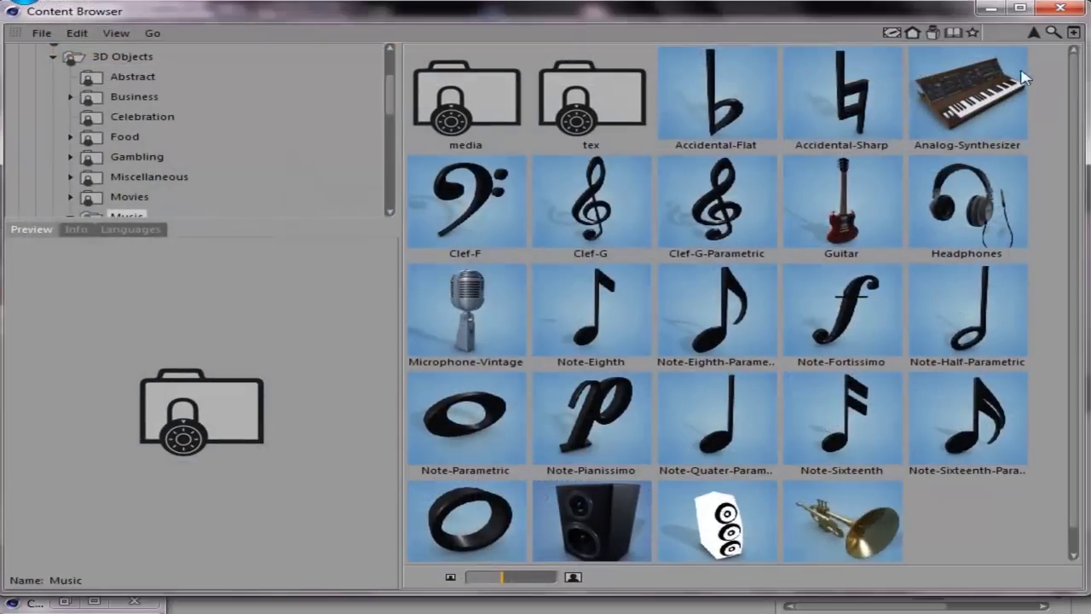
left_click(1033, 32)
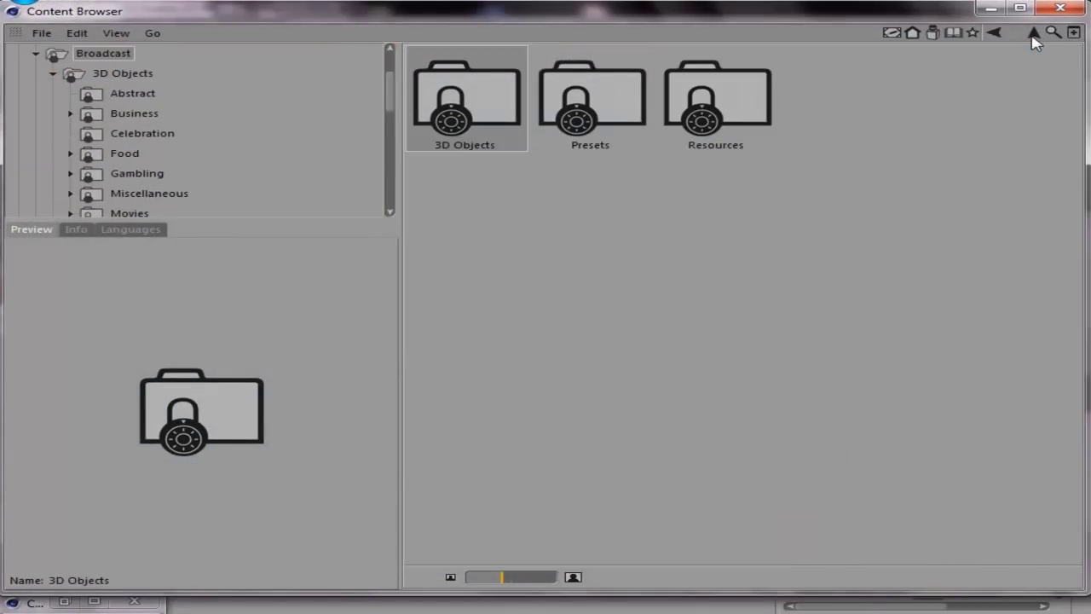
left_click(1033, 33)
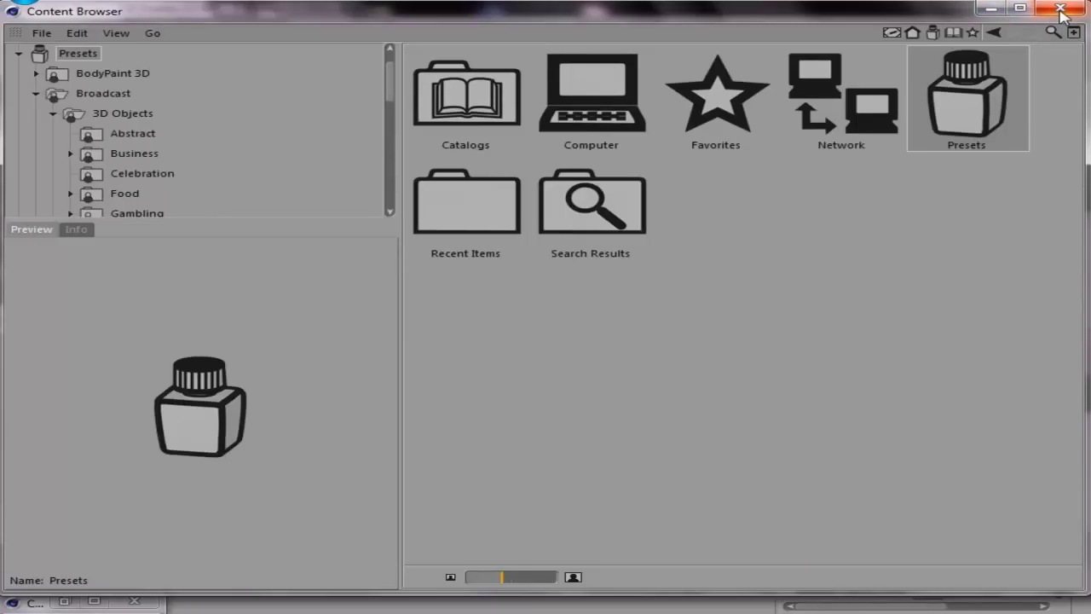
left_click(1061, 11)
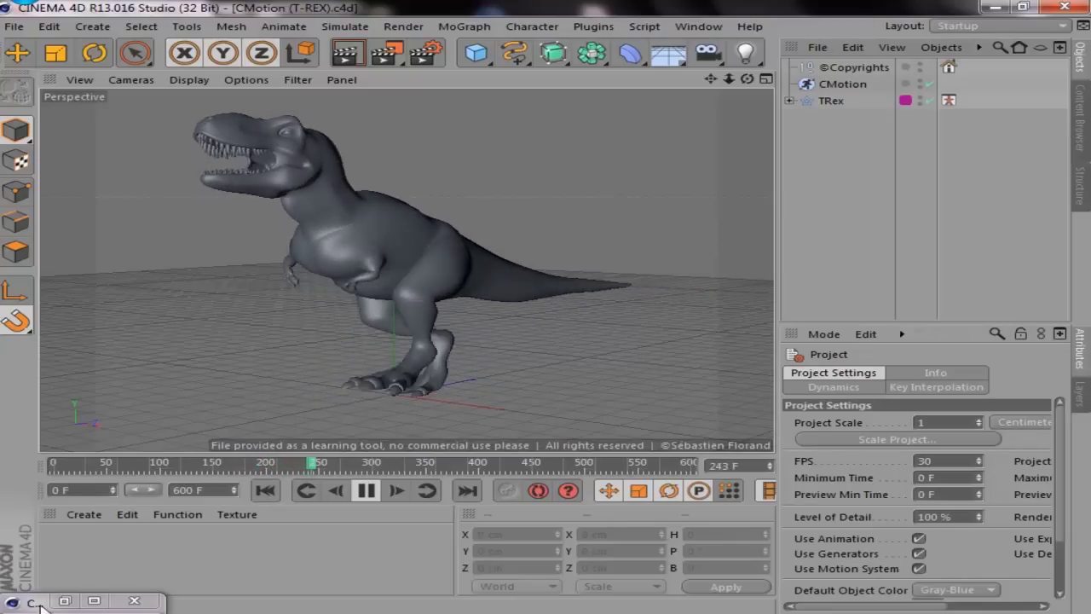
Restore and close the minimized preset browser, then quit Cinema 4D
left_click(65, 601)
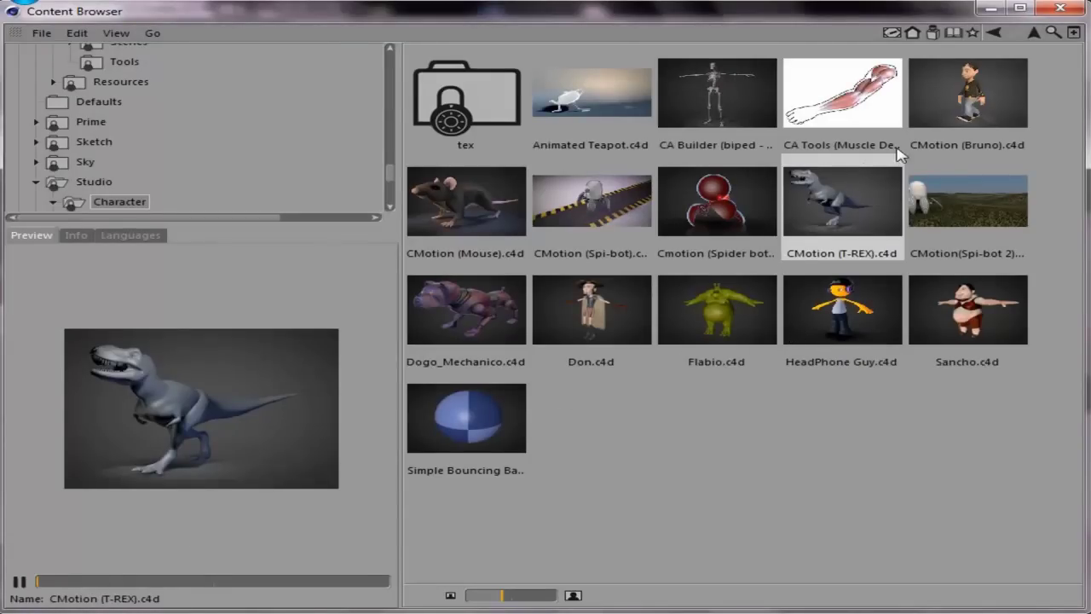
left_click(1075, 10)
left_click(1066, 7)
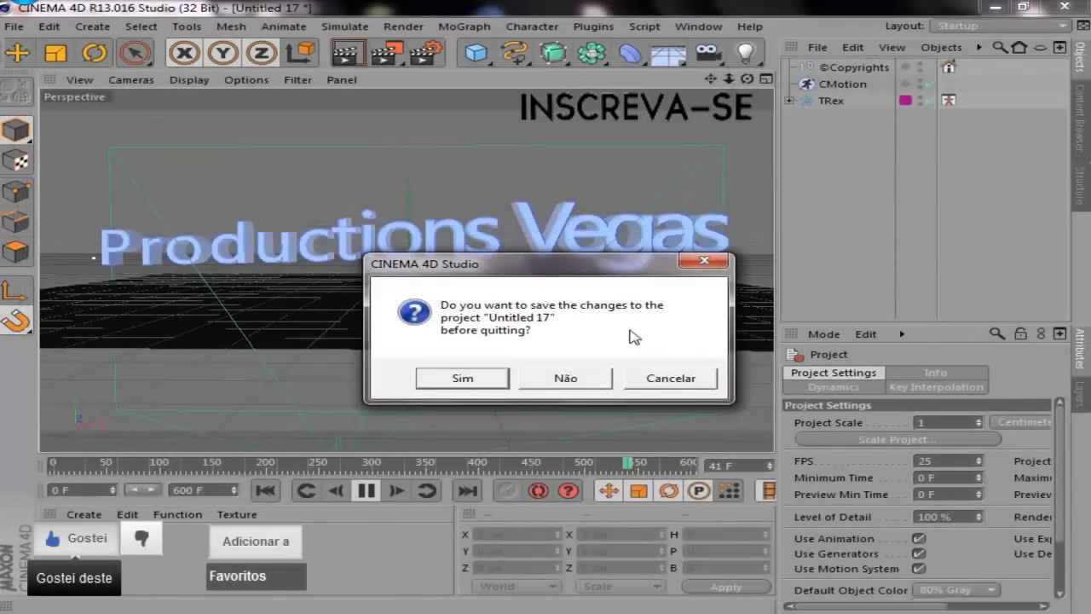
Discard changes to Untitled 17 and RAIN_OUT.c4d, and cancel quitting at abstract03.c4d
left_click(570, 377)
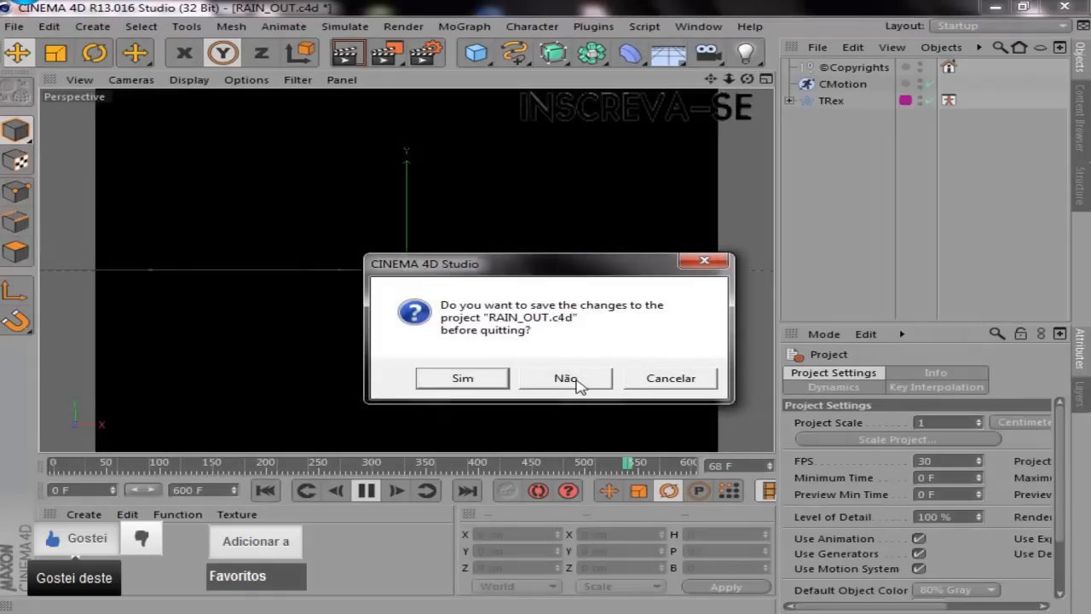
left_click(576, 381)
left_click(589, 383)
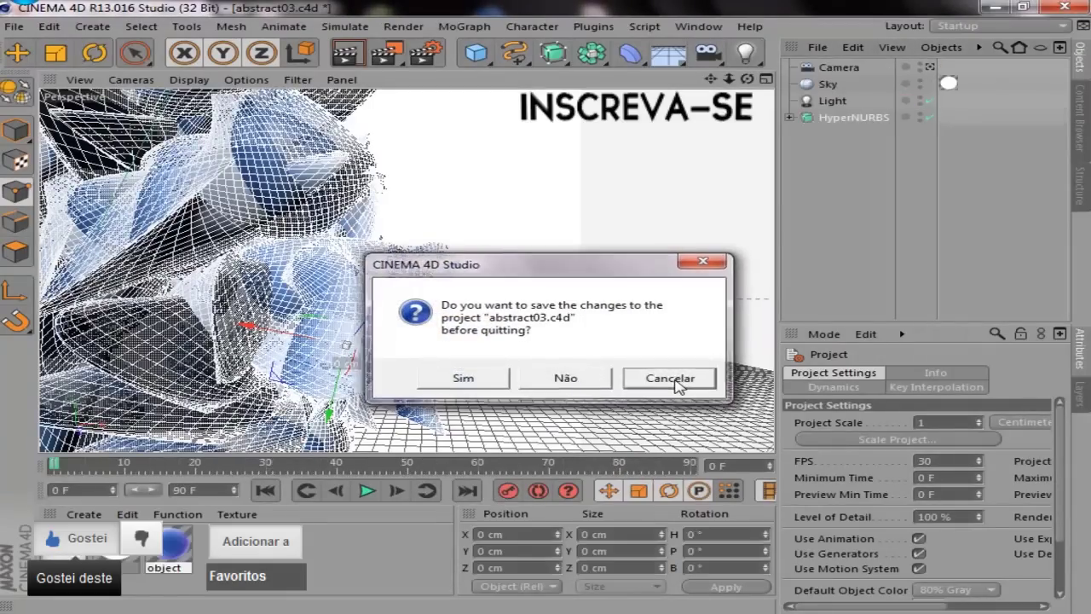
left_click(670, 378)
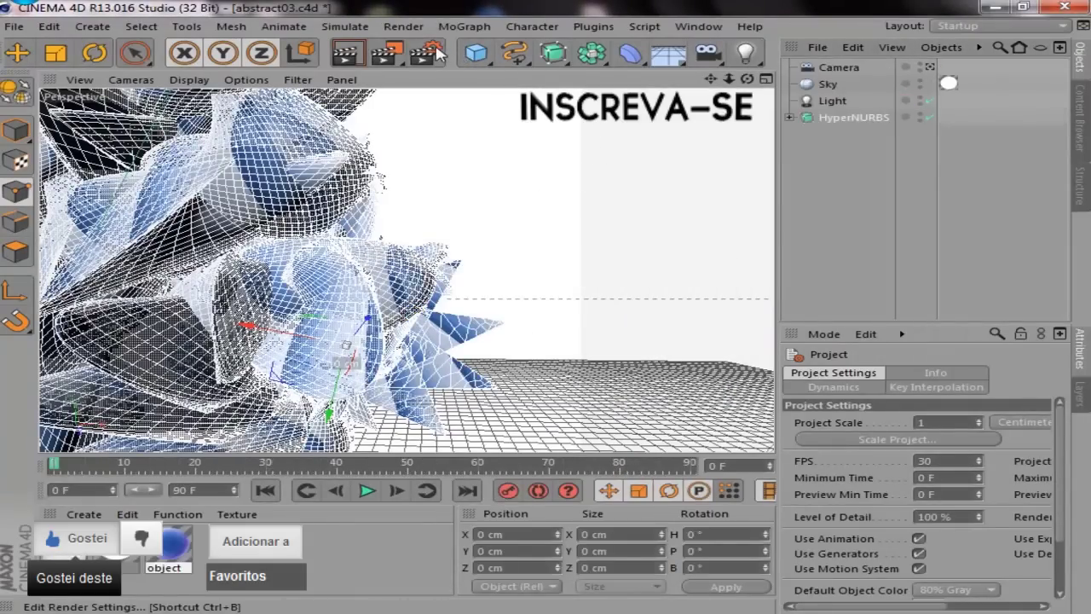
Check the Render Settings, then render the perspective view with Ctrl+R
left_click(427, 53)
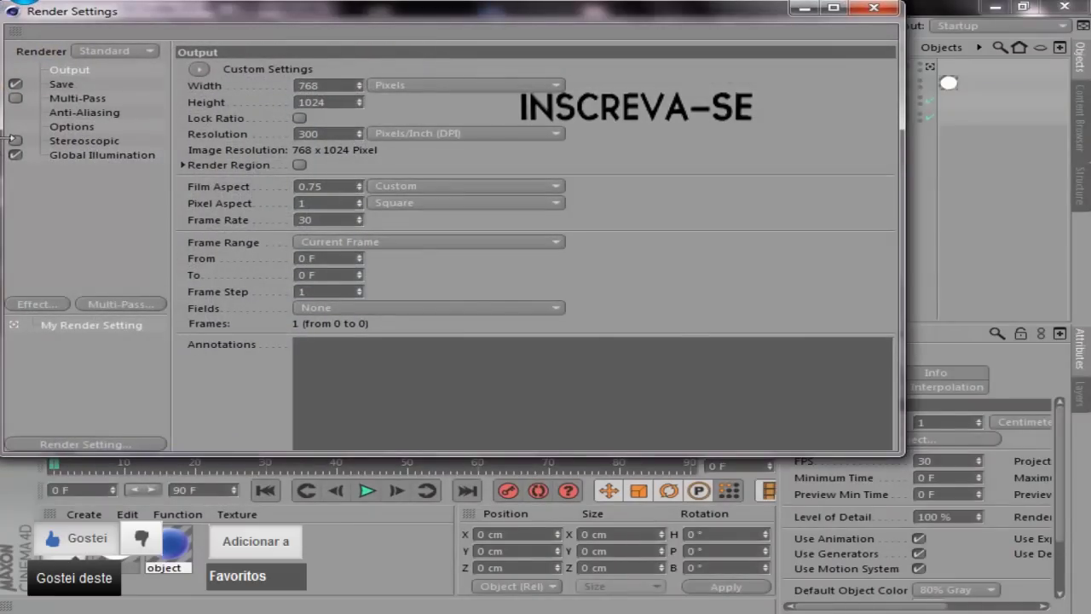
left_click(893, 12)
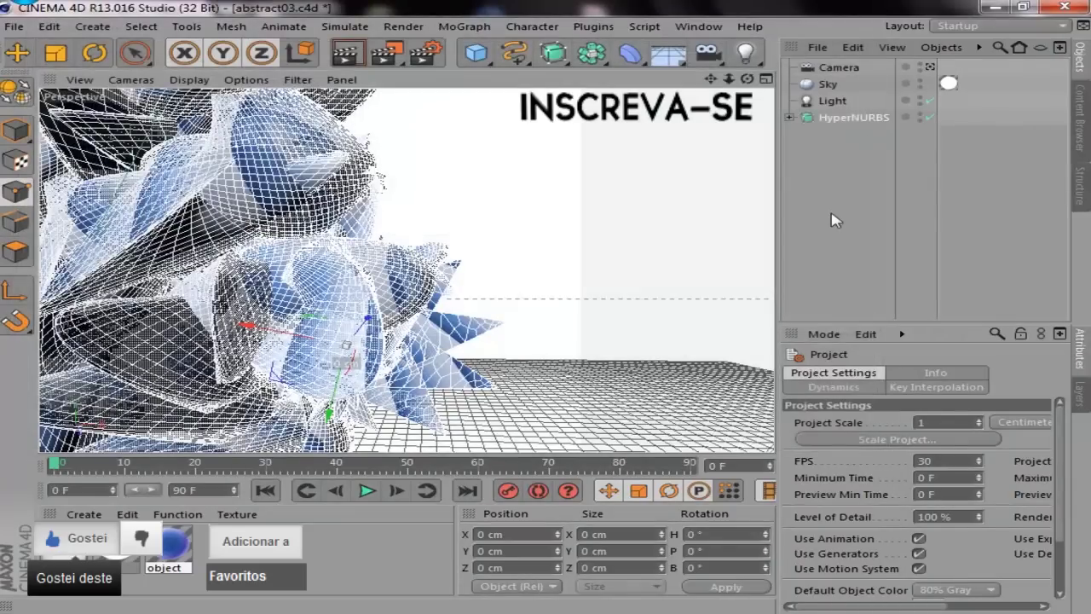
key("ctrl+r")
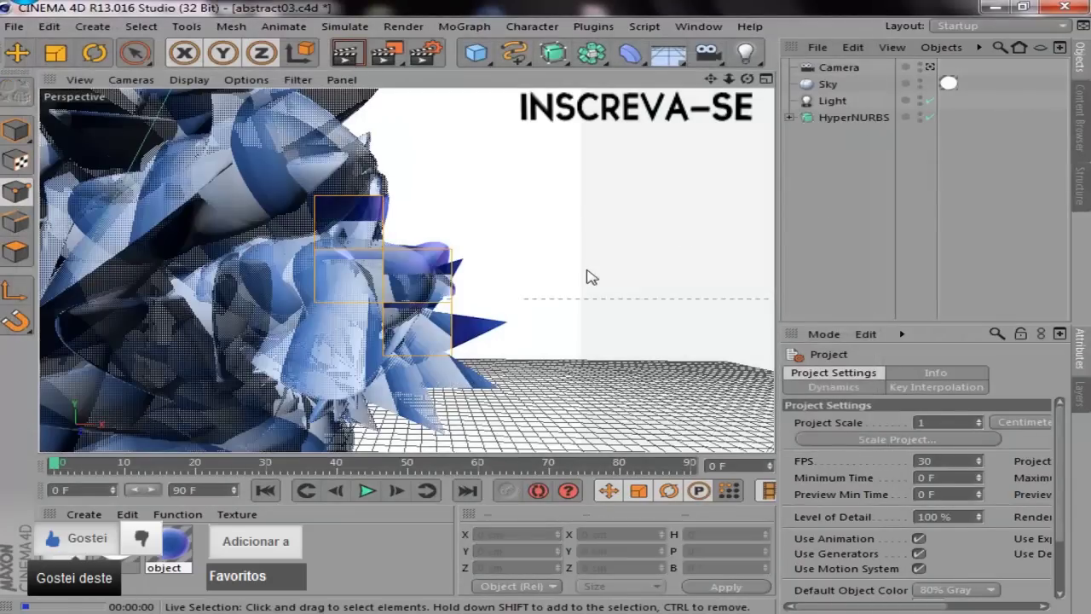